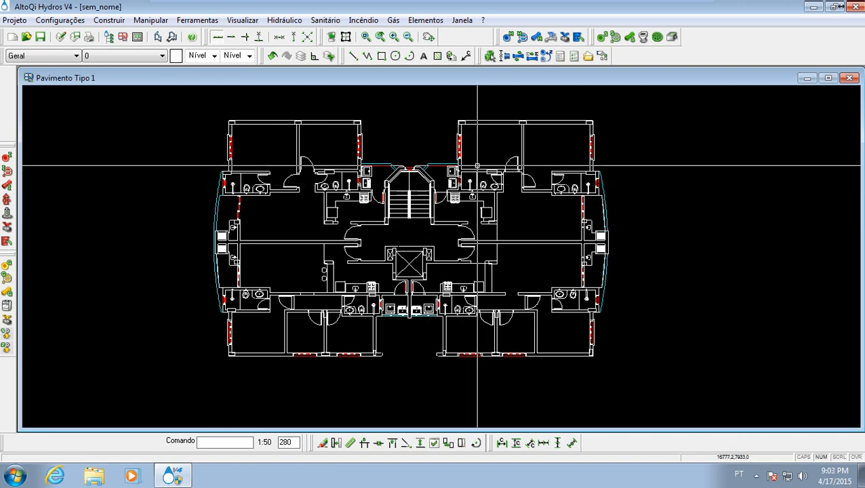
- Close the Tipo 1 floor plan, and open the Térreo floor plan to examine its layout before closing it
middle_drag(608, 285, 419, 274)
middle_drag(337, 298, 475, 317)
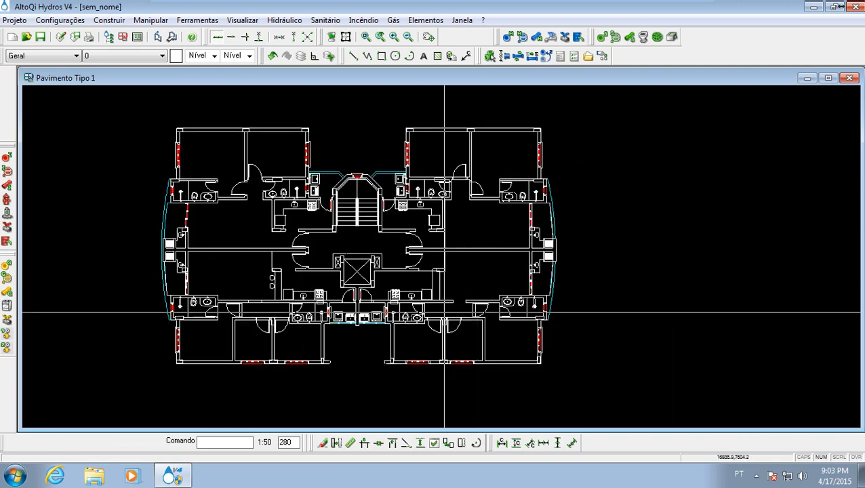
click(849, 78)
double_click(64, 183)
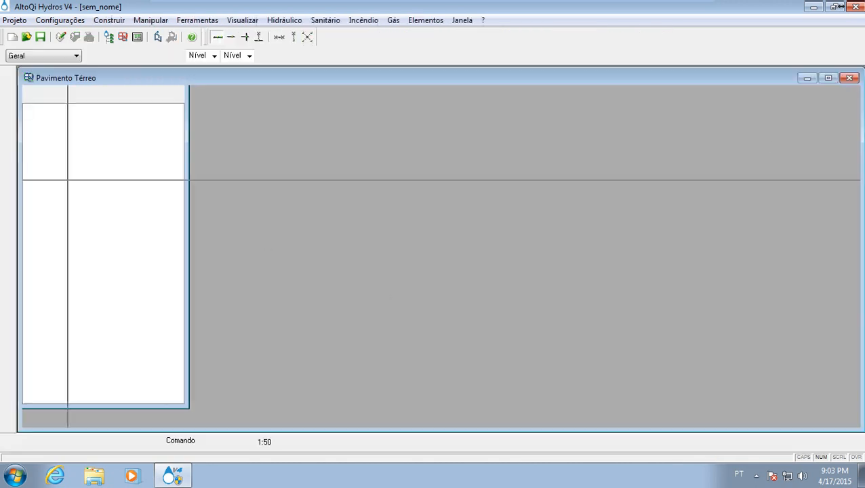
middle_drag(508, 246, 358, 240)
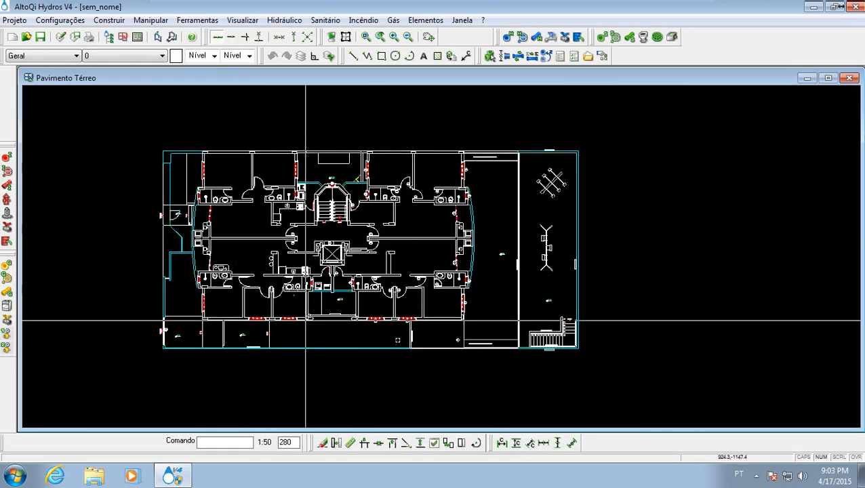
click(851, 79)
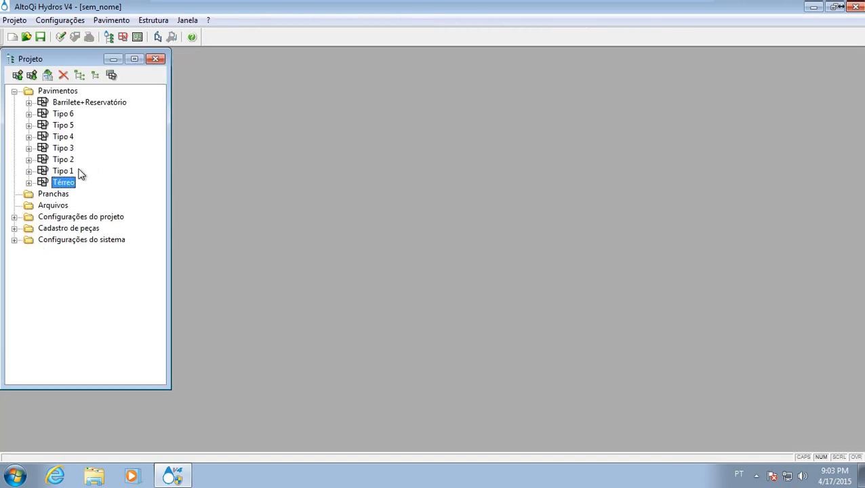
- Open the Tipo 1 floor plan, examine its apartment layout, and close the drawing
double_click(64, 171)
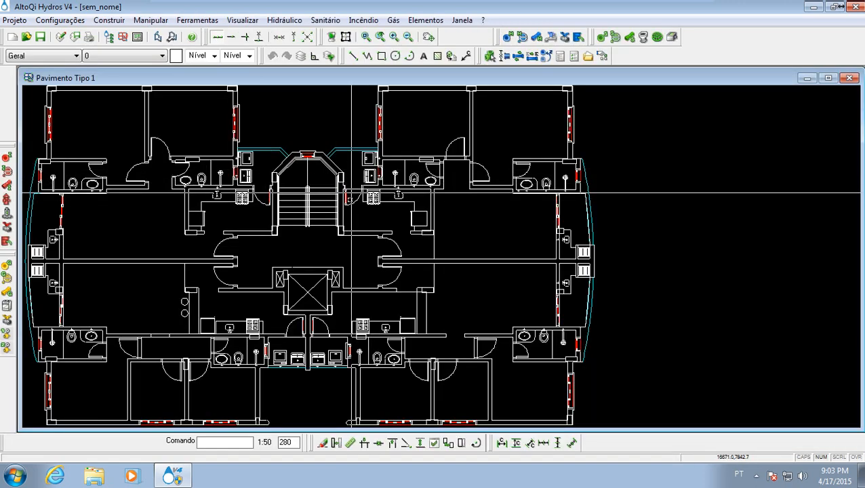
scroll(518, 247, down, 3)
mouse_move(285, 251)
middle_down()
mouse_move(518, 247)
mouse_move(293, 248)
middle_up()
middle_drag(373, 242, 476, 275)
scroll(421, 175, up, 1)
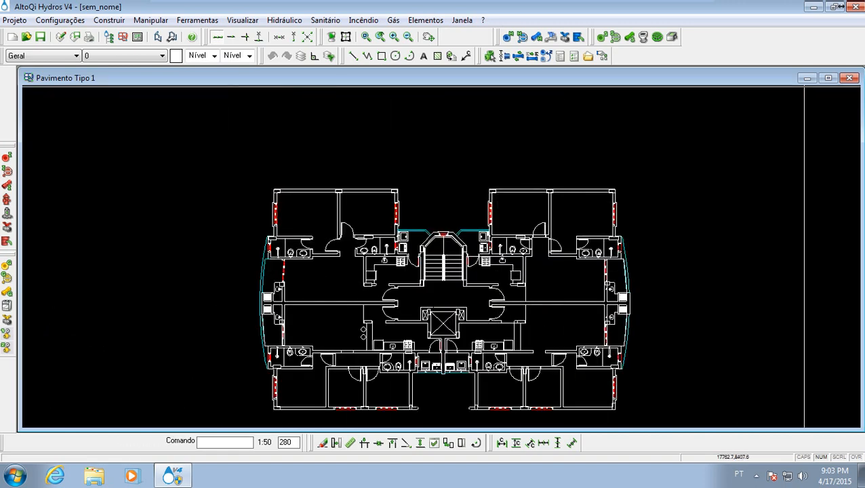
click(849, 78)
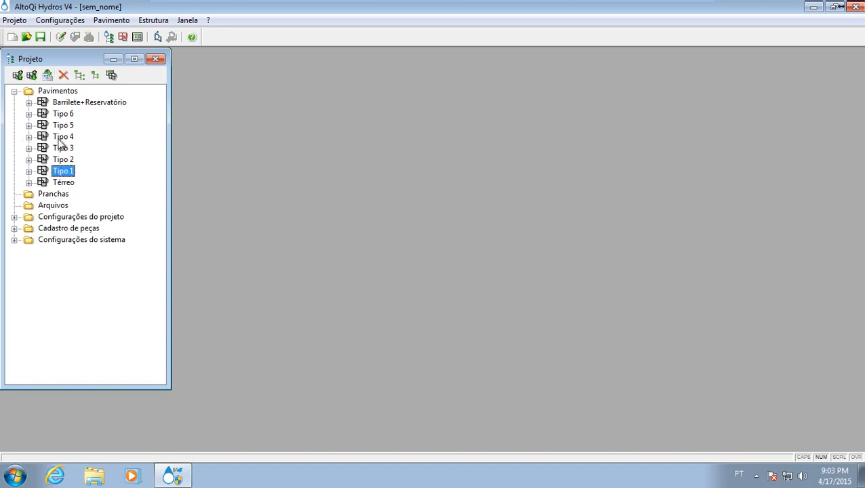
- Check the Tipo 1 floor's name, height and level properties, and view the options for inserting another floor
right_click(63, 176)
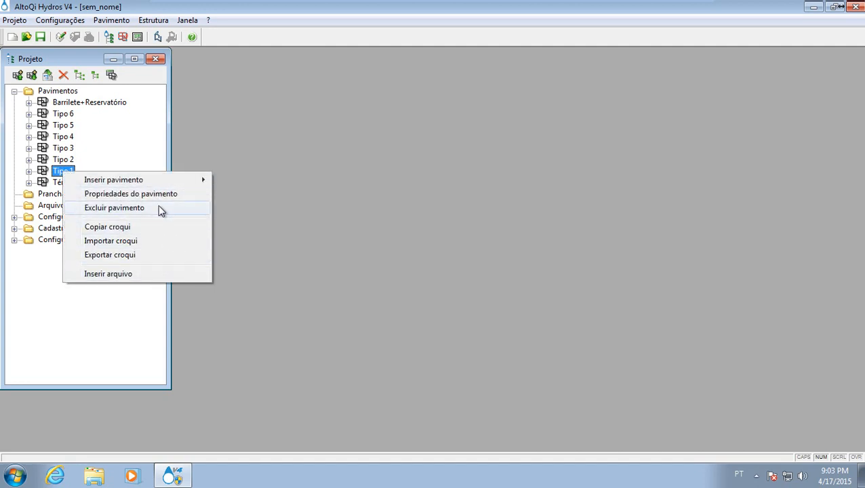
click(158, 194)
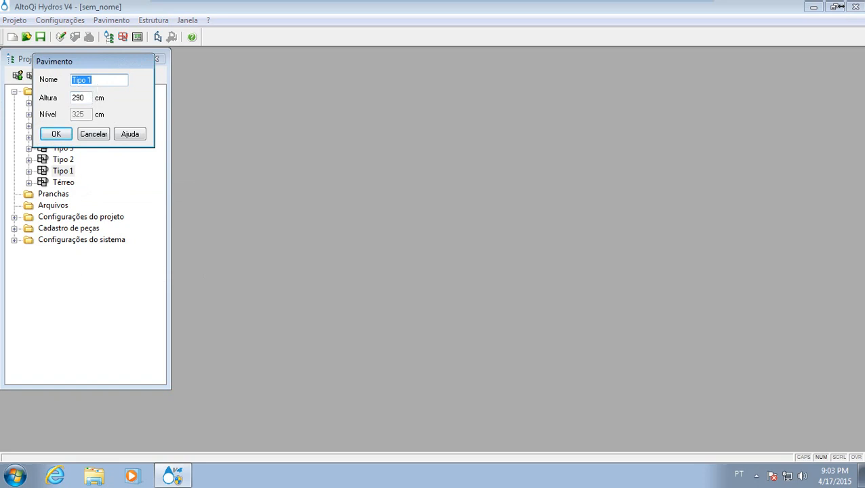
click(93, 134)
right_click(63, 173)
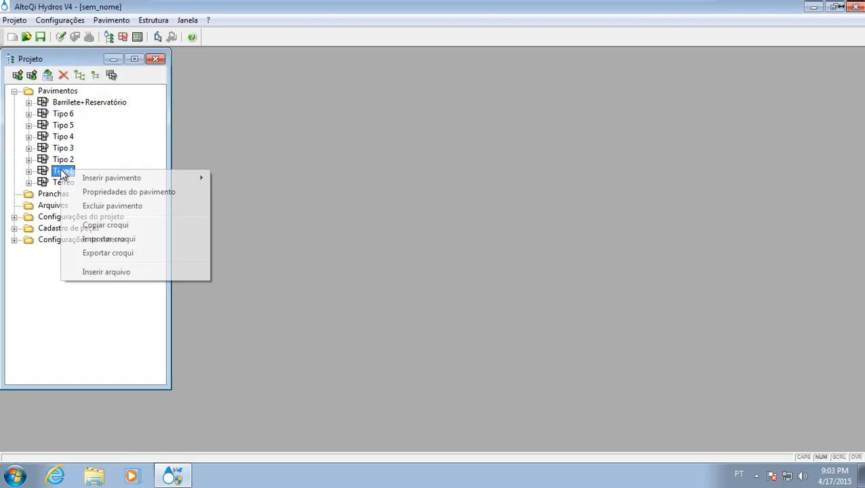
mouse_move(155, 177)
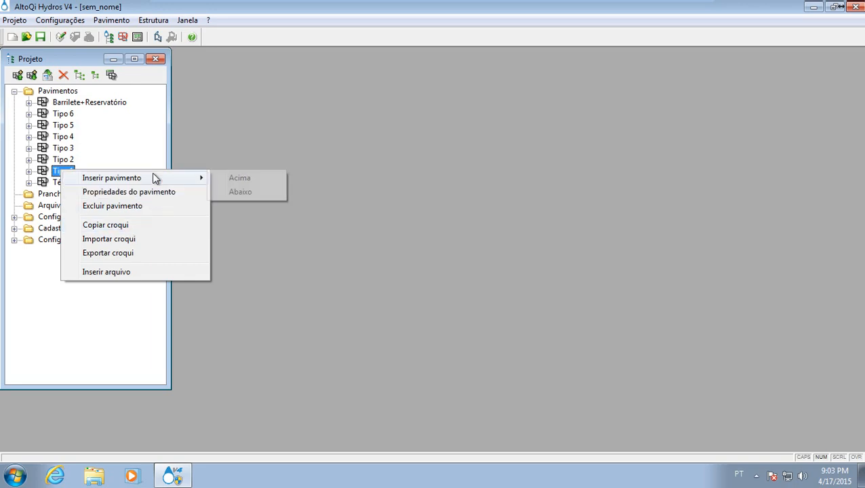
click(68, 149)
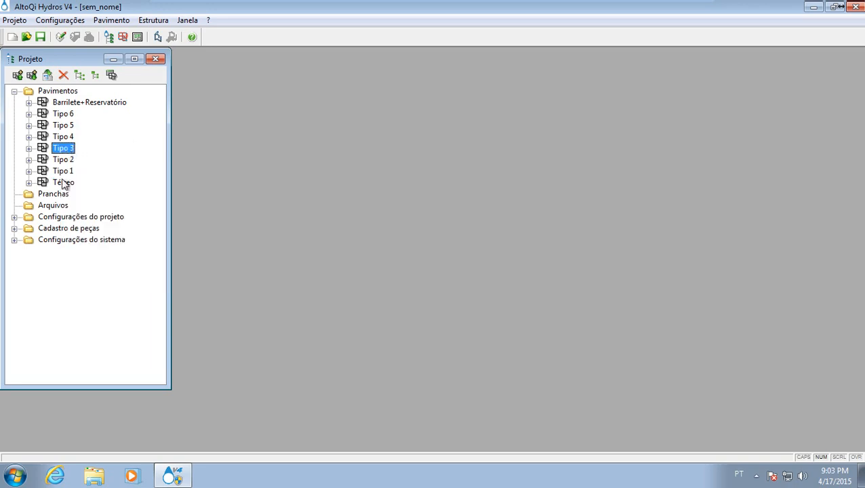
- Reopen the Tipo 1 floor drawing from the project's list of floors
double_click(63, 172)
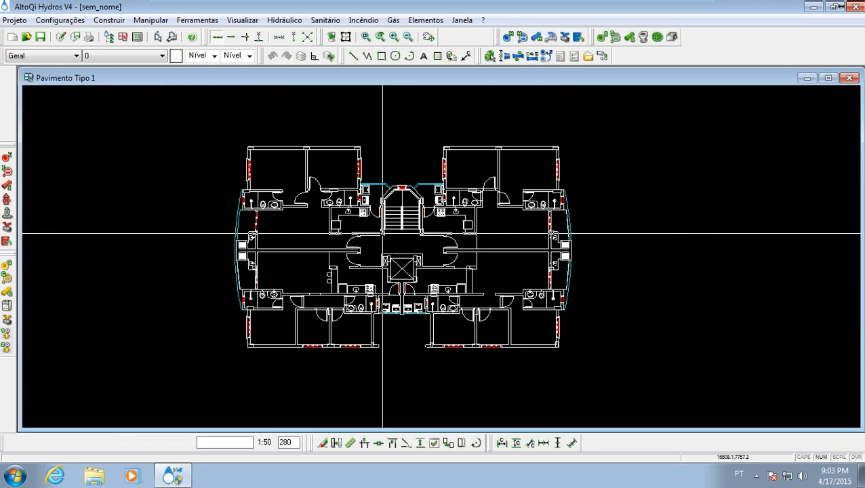
middle_drag(383, 233, 364, 253)
scroll(311, 214, up, 1)
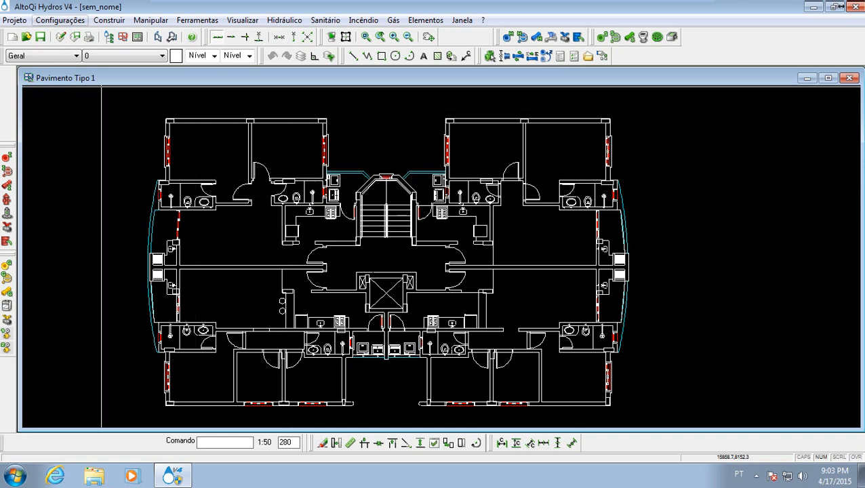
- Review the hydraulic parameters in the Dimensionamento settings, including the cold-water head-loss formula options, and accept them with Universal selected
click(51, 21)
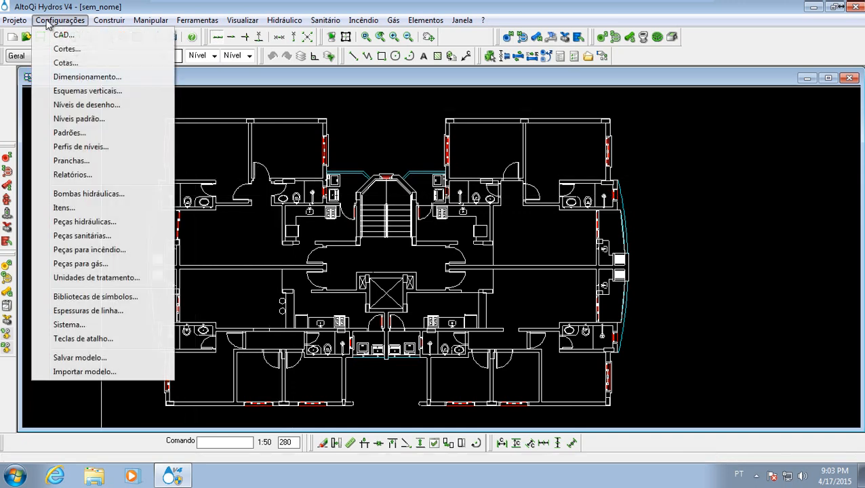
click(117, 80)
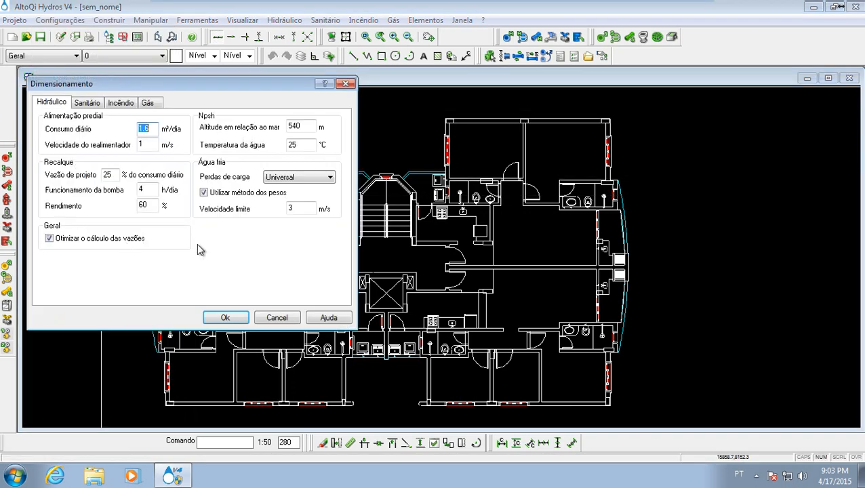
drag(198, 89, 346, 142)
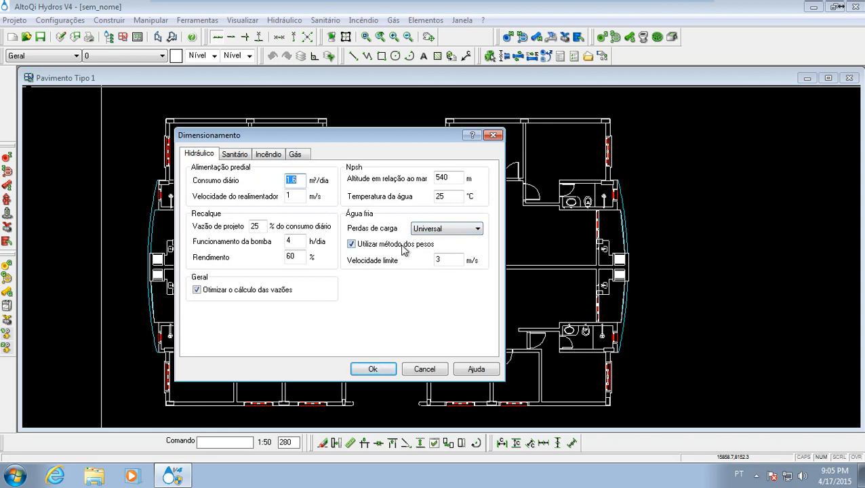
click(442, 230)
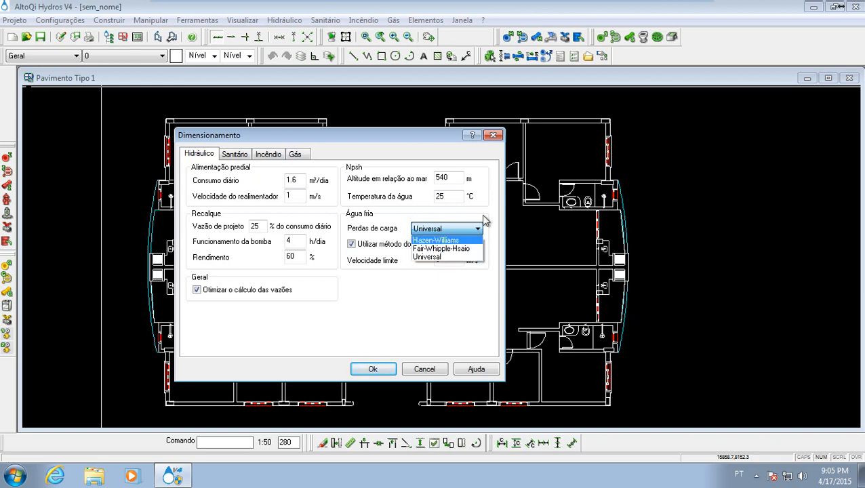
click(485, 222)
click(438, 229)
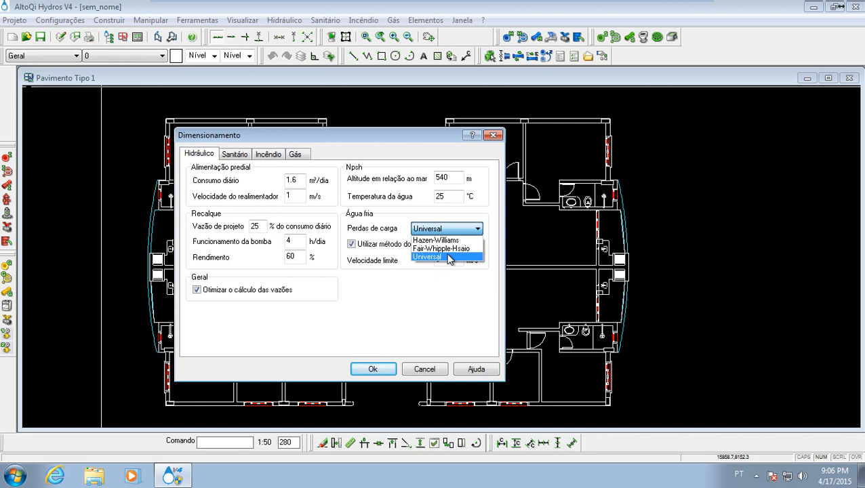
click(444, 293)
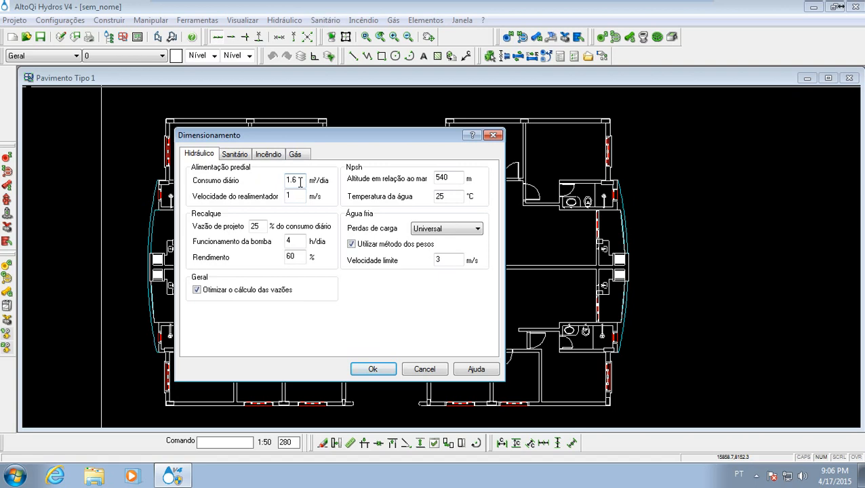
click(381, 370)
- Open the keyboard shortcut settings and assign Ctrl+A to the Linha command in the Construir category
middle_drag(318, 307, 405, 289)
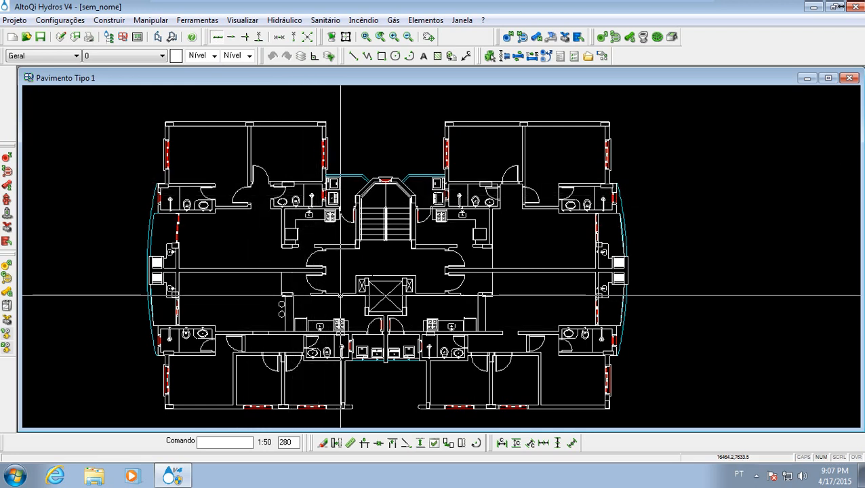
mouse_move(284, 2)
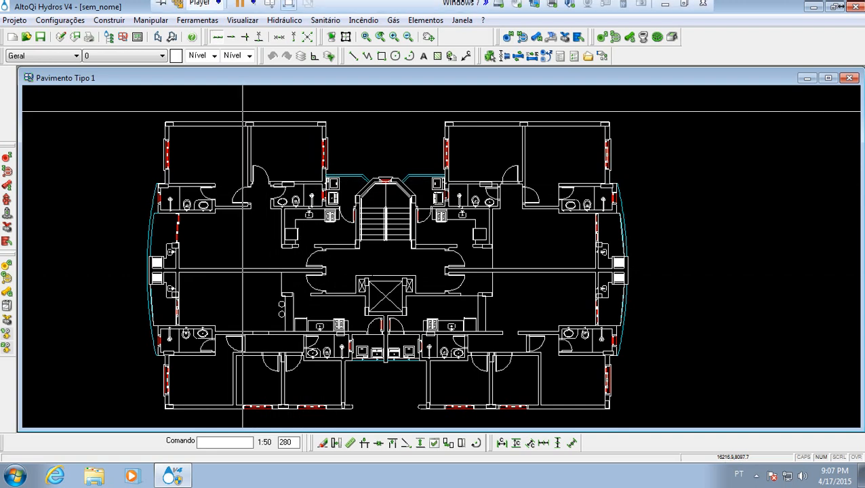
click(76, 22)
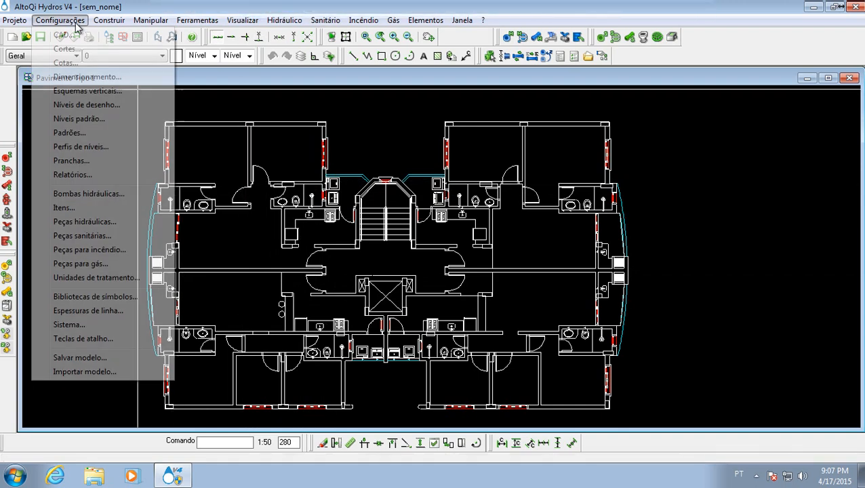
click(126, 340)
drag(417, 136, 229, 133)
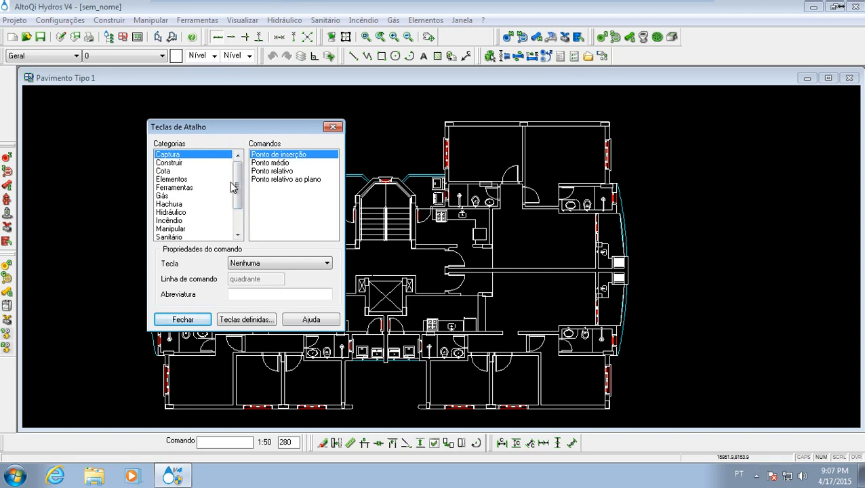
click(207, 165)
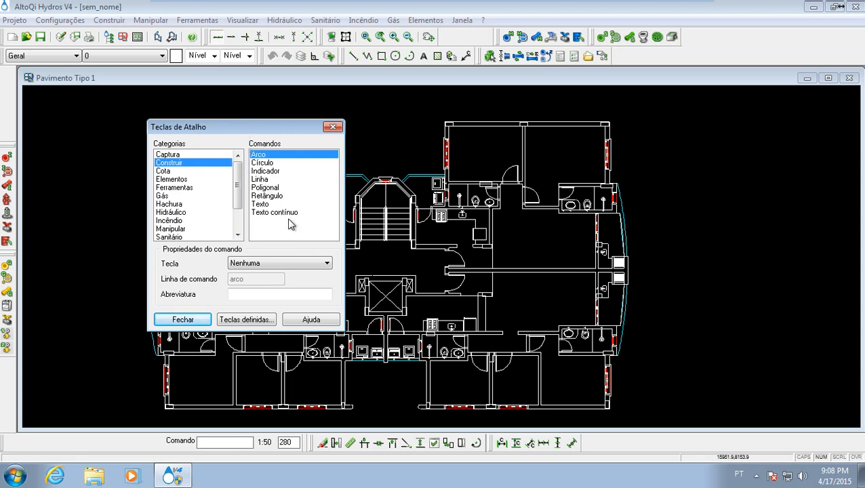
click(270, 180)
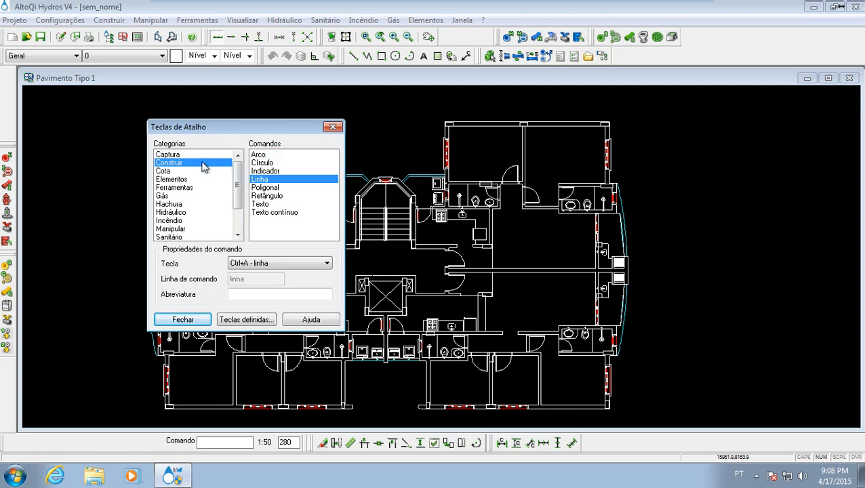
click(277, 265)
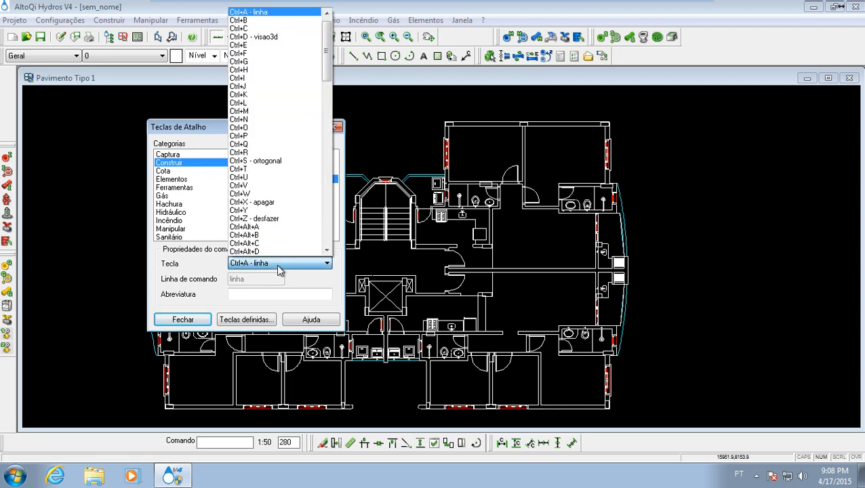
click(274, 13)
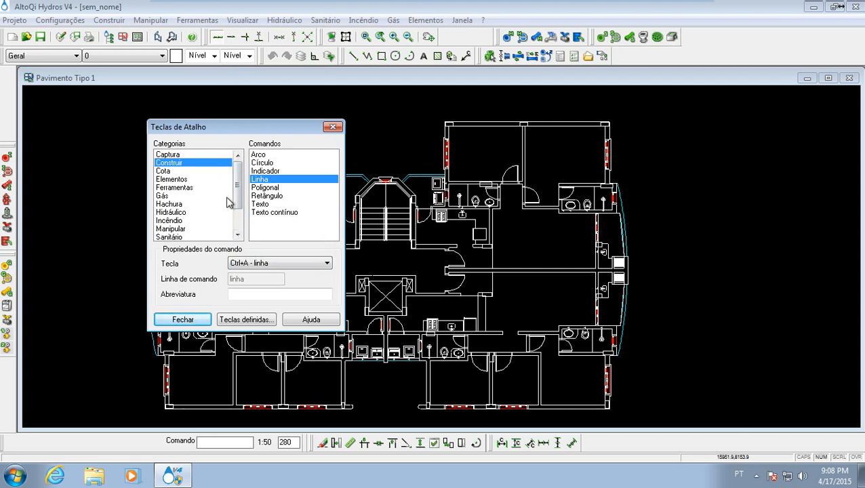
- Examine the commands in the other shortcut categories, including Captura, Hachura, Manipular, Símbolos, Unidades de tratamento and Visualizar
click(198, 171)
click(198, 155)
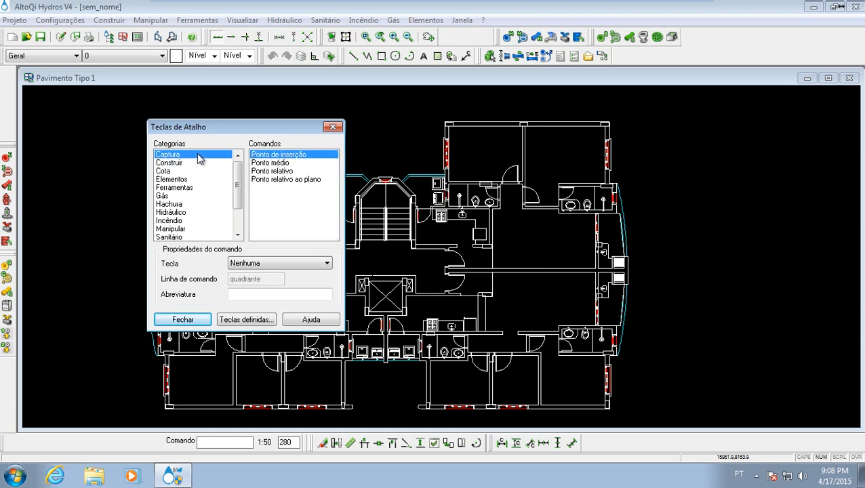
click(198, 205)
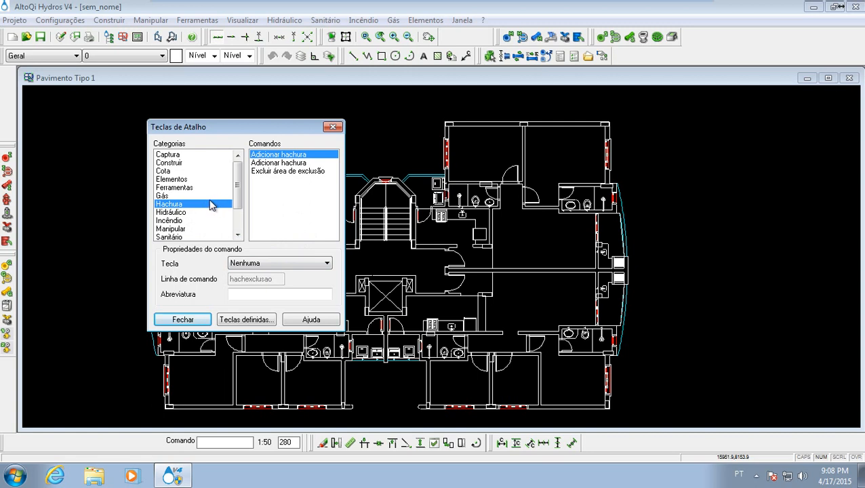
drag(237, 201, 241, 225)
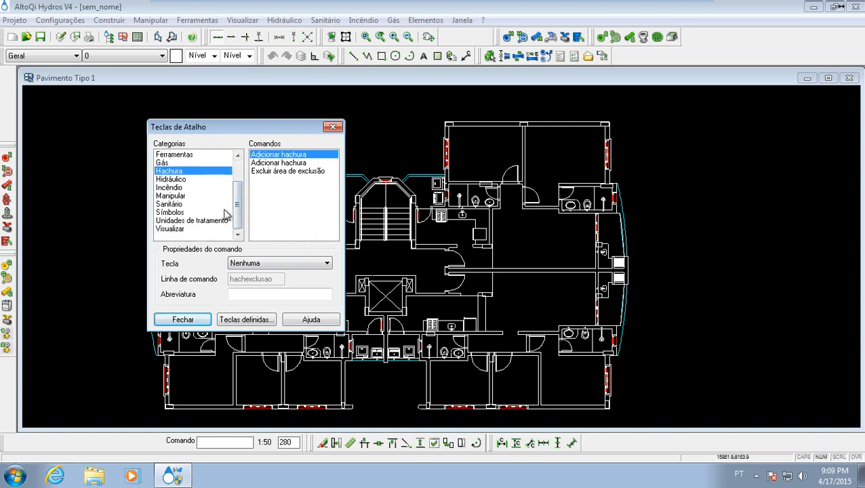
drag(238, 193, 229, 216)
click(216, 177)
click(214, 196)
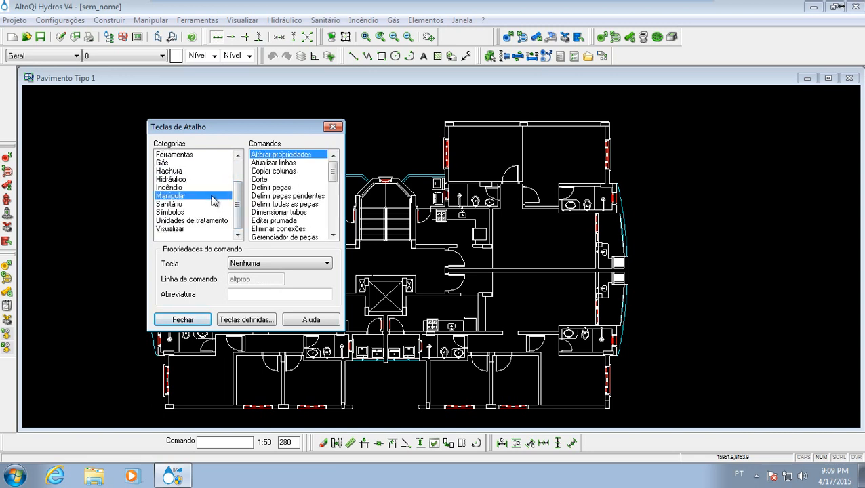
drag(331, 193, 335, 173)
click(198, 212)
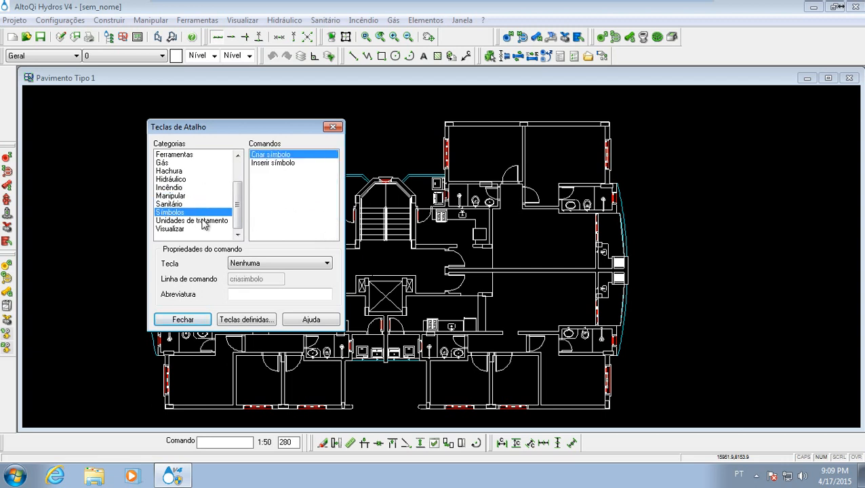
click(204, 221)
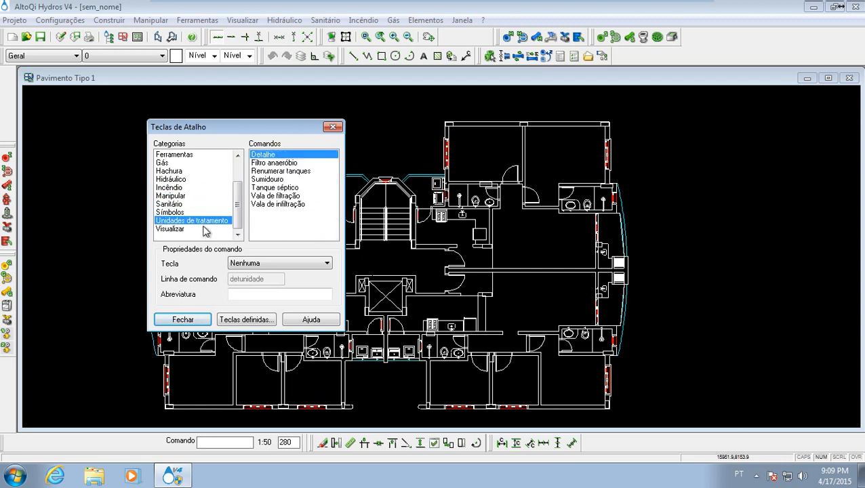
click(205, 229)
drag(332, 174, 335, 217)
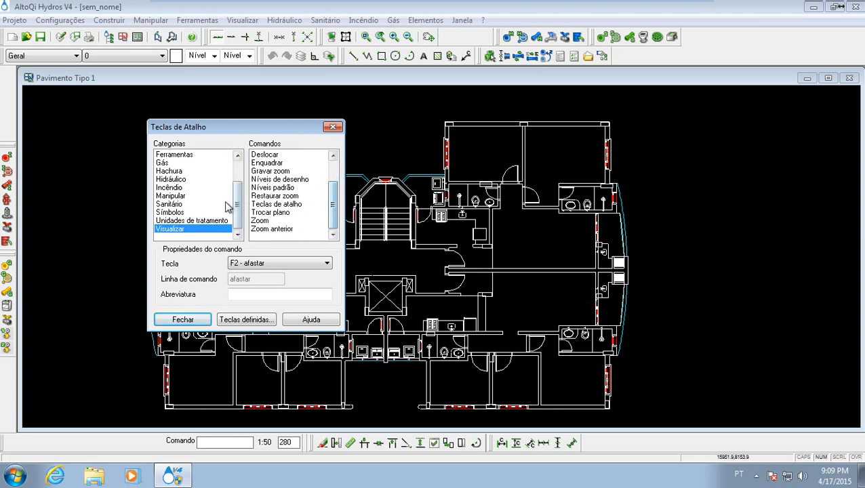
- Look up the shortcut key of the Ortogonal command in the Ferramentas category and review the list of available key combinations
drag(237, 204, 237, 164)
click(207, 162)
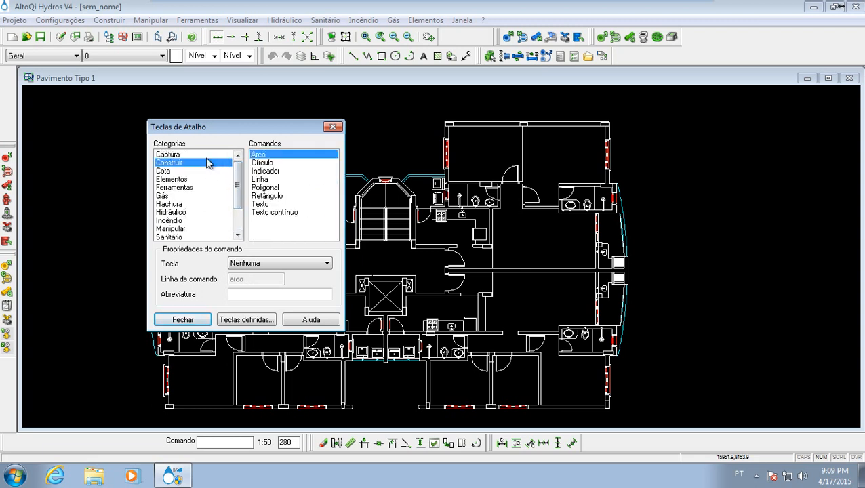
click(207, 155)
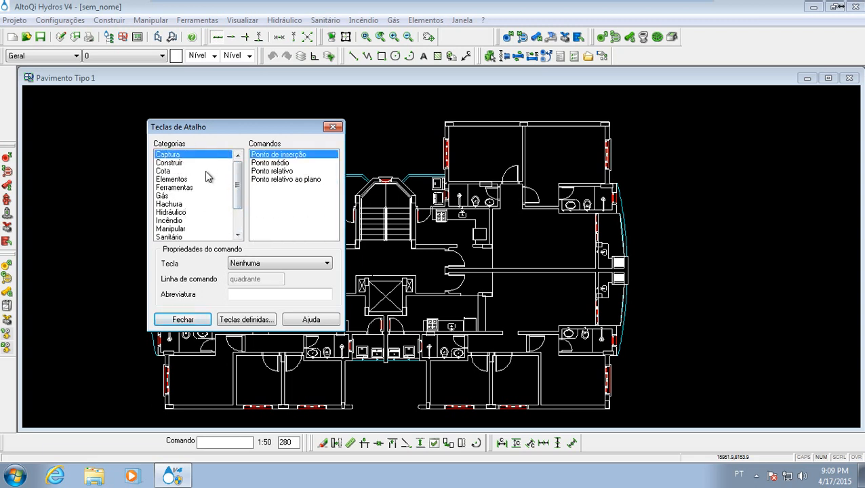
click(205, 171)
click(206, 179)
click(206, 188)
drag(332, 177, 335, 229)
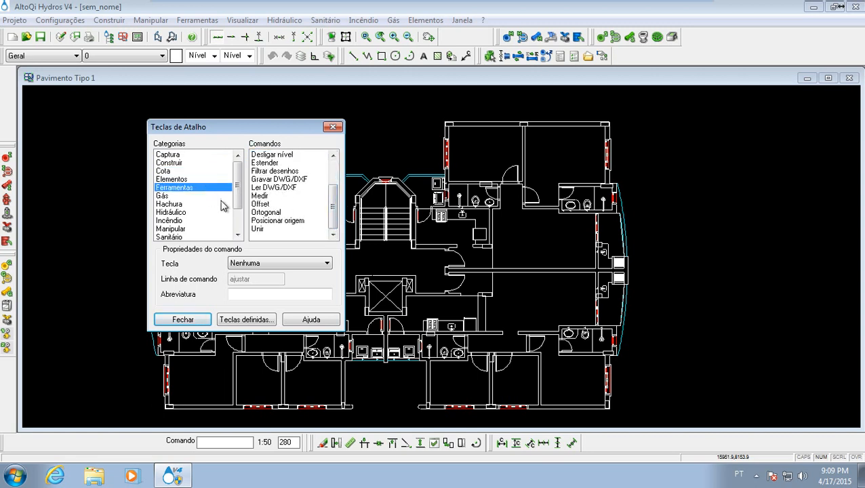
click(283, 212)
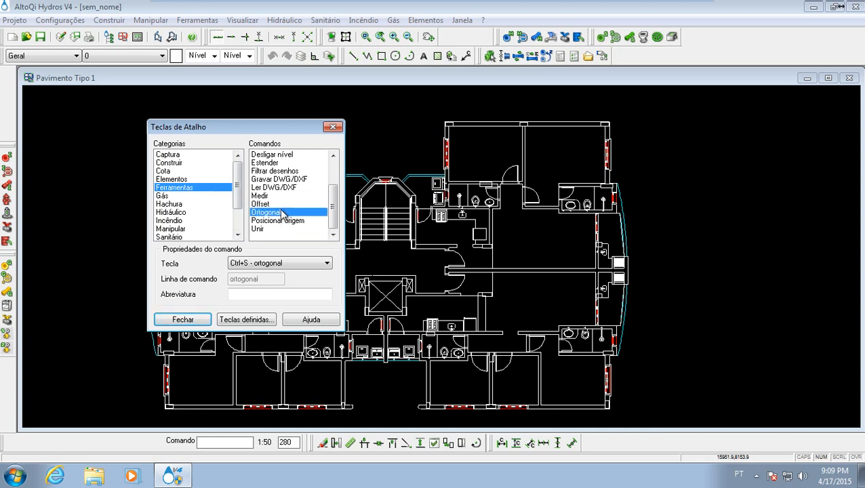
click(287, 263)
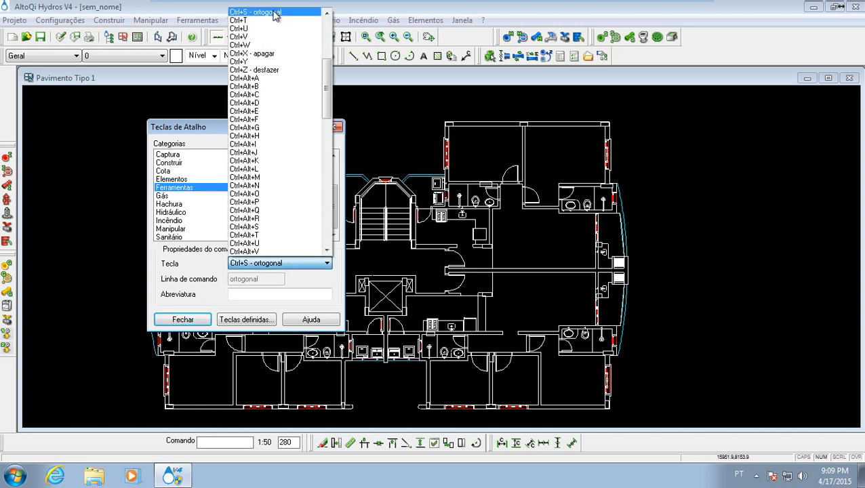
drag(326, 80, 332, 40)
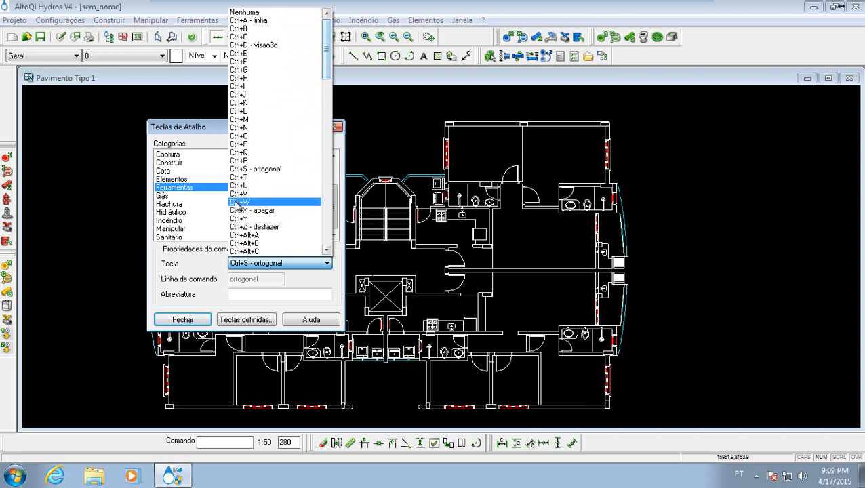
click(194, 267)
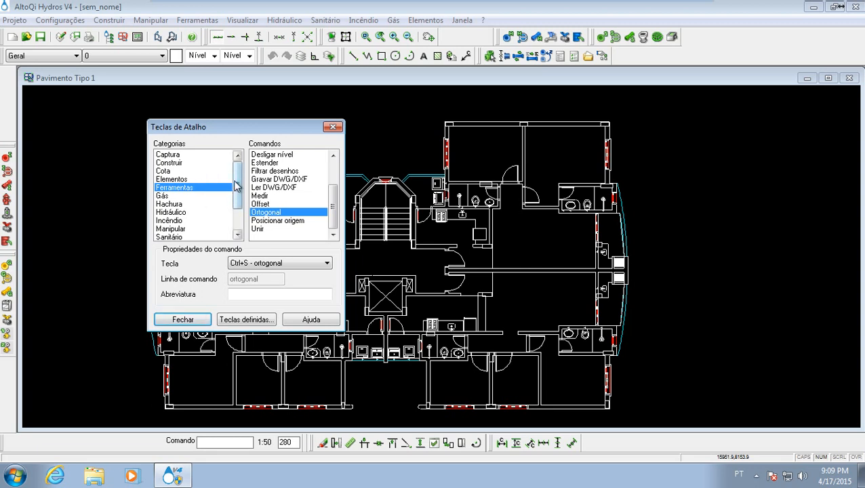
- Examine the shortcut commands in the Visualizar, Sanitário, Manipular, Incêndio, Hidráulico, Hachura, Gás and Ferramentas categories
drag(235, 185, 238, 205)
click(215, 229)
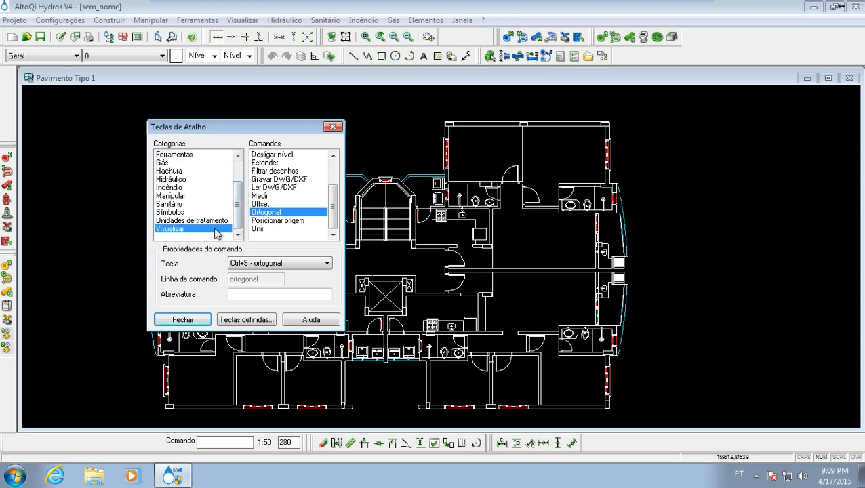
drag(332, 195, 333, 221)
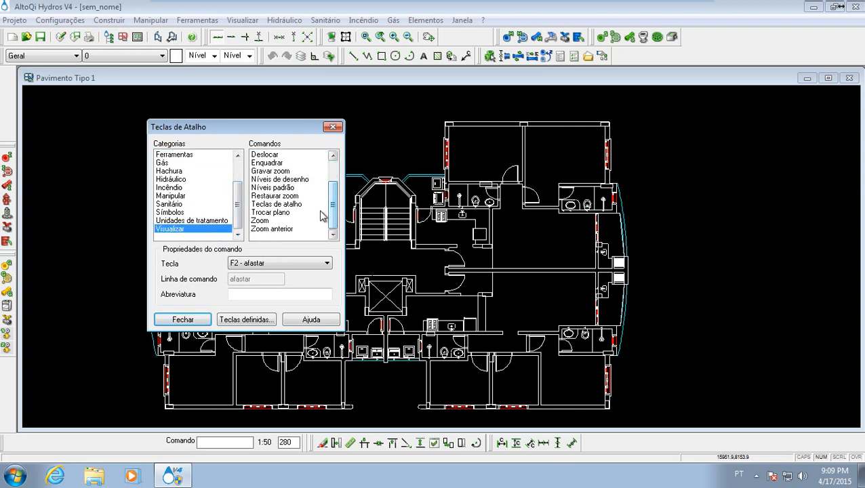
click(205, 204)
scroll(236, 198, up, 1)
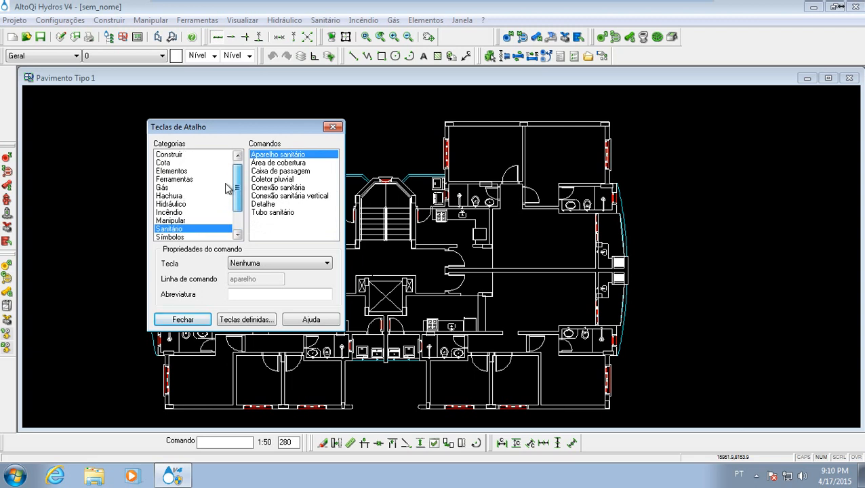
click(196, 221)
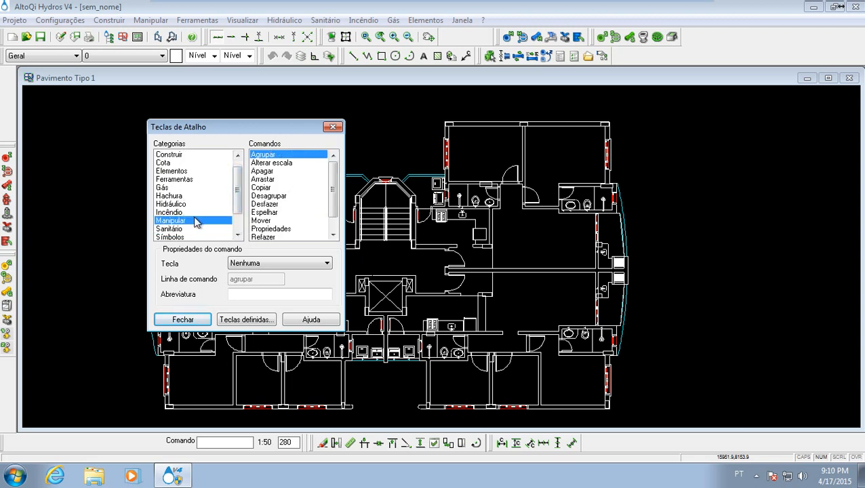
drag(333, 189, 336, 155)
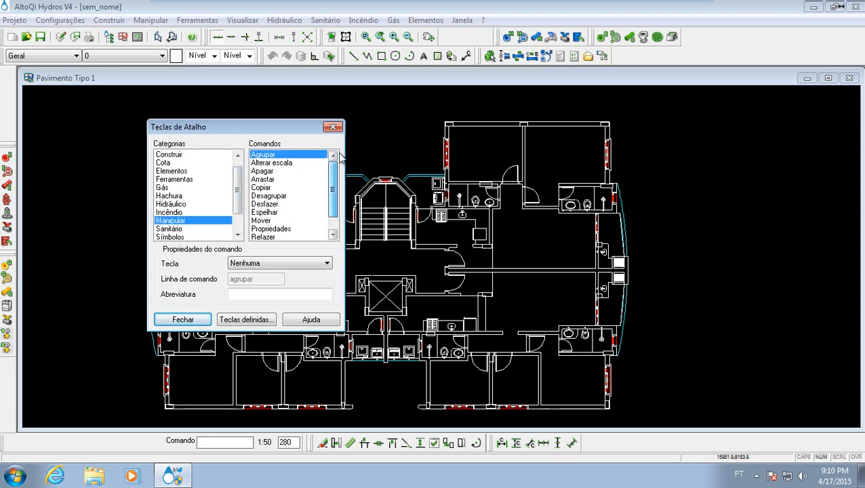
click(197, 229)
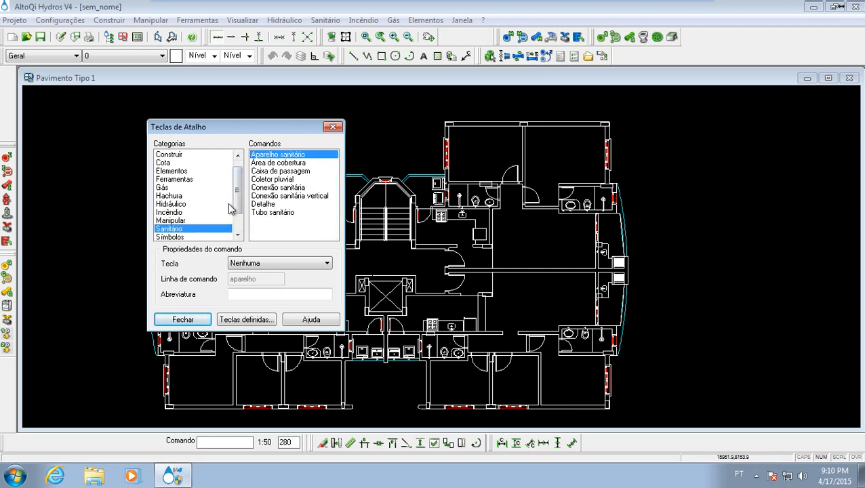
click(214, 211)
click(203, 204)
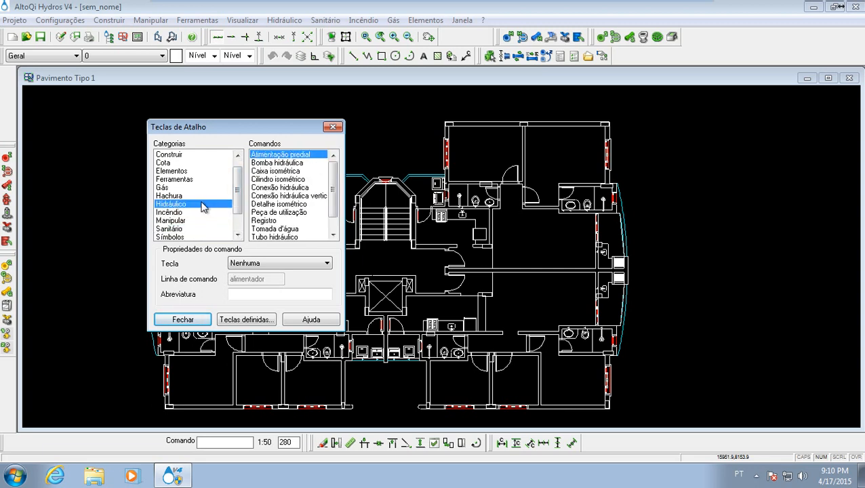
click(199, 196)
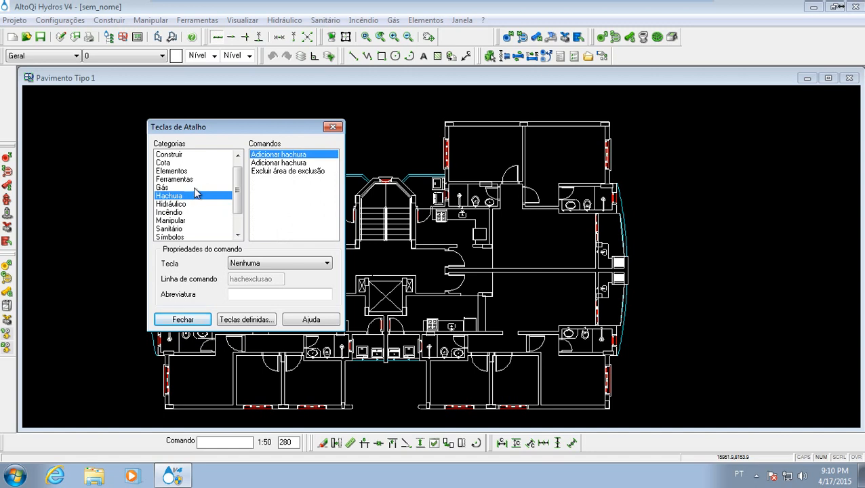
click(198, 187)
click(199, 179)
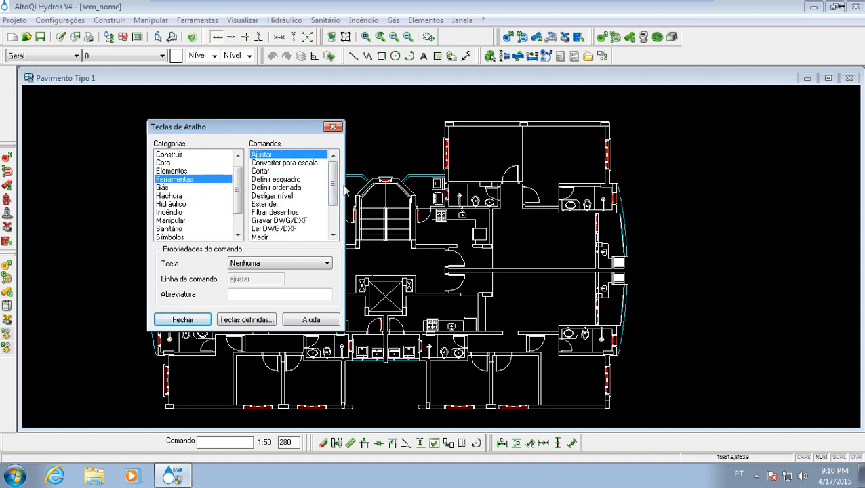
click(334, 228)
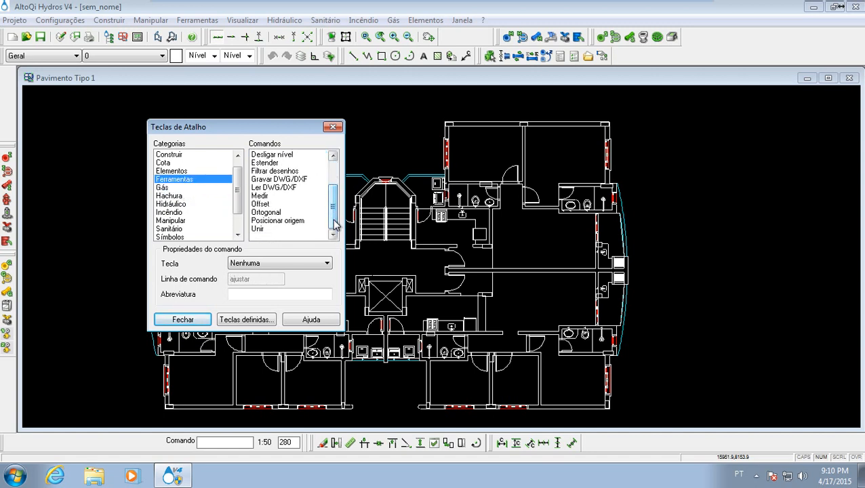
- Check which shortcut key is assigned to the Visão 3D command in the Elementos category
click(203, 171)
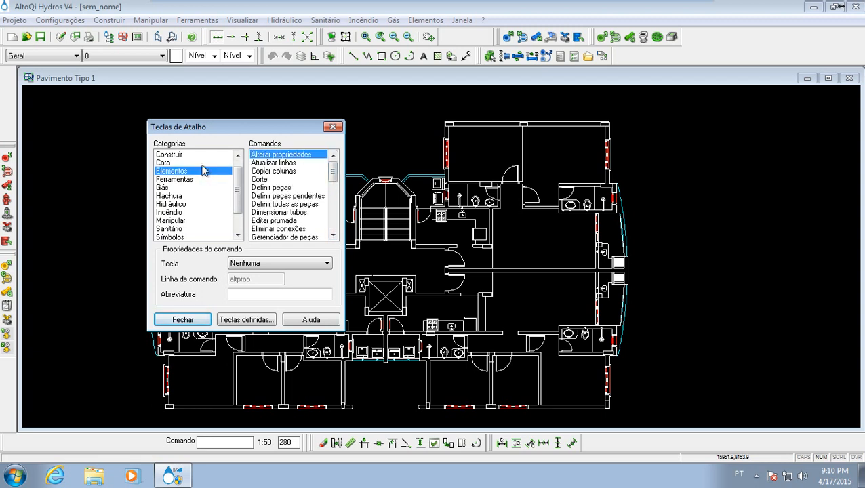
drag(332, 175, 335, 226)
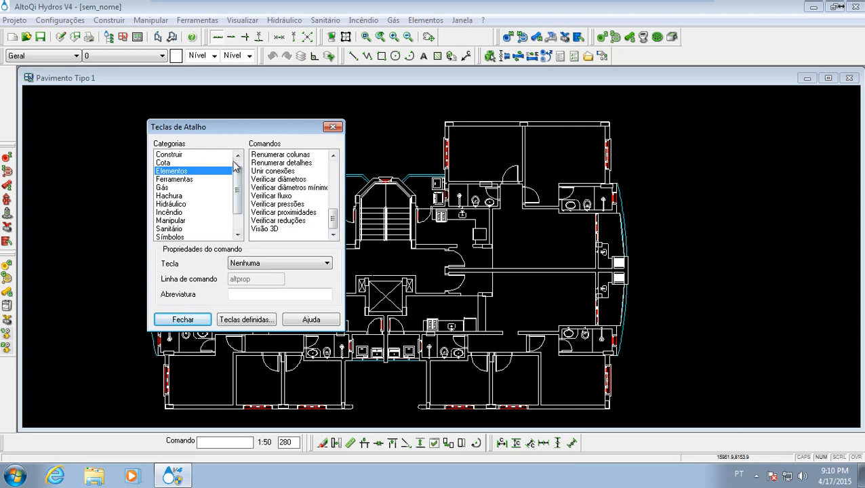
click(275, 232)
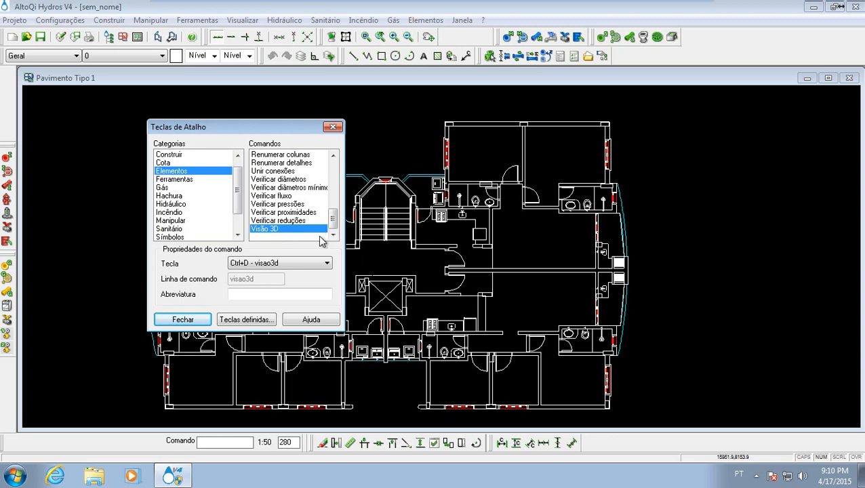
click(255, 265)
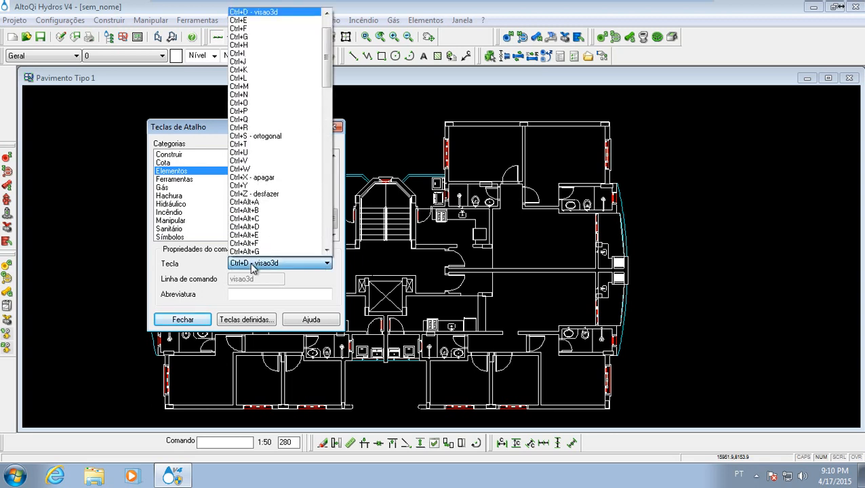
click(272, 293)
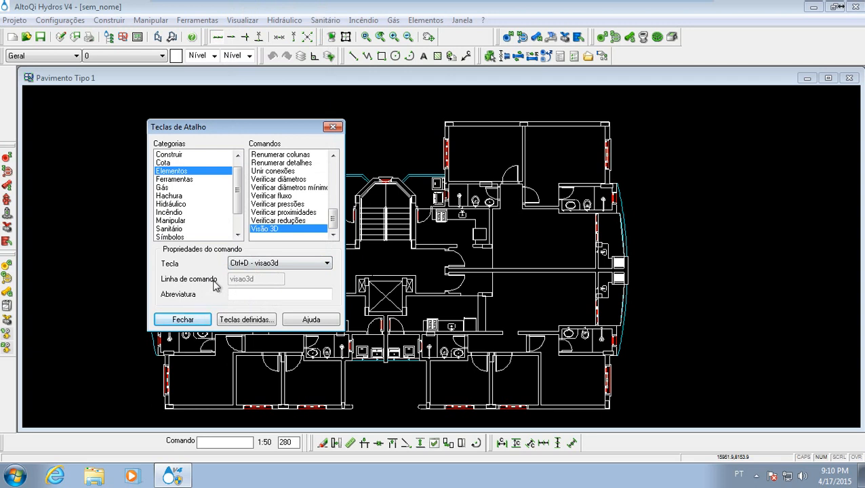
- Check the shortcut keys and abbreviation setting of the Desfazer and Apagar commands in the Manipular category
drag(239, 194, 202, 199)
click(202, 198)
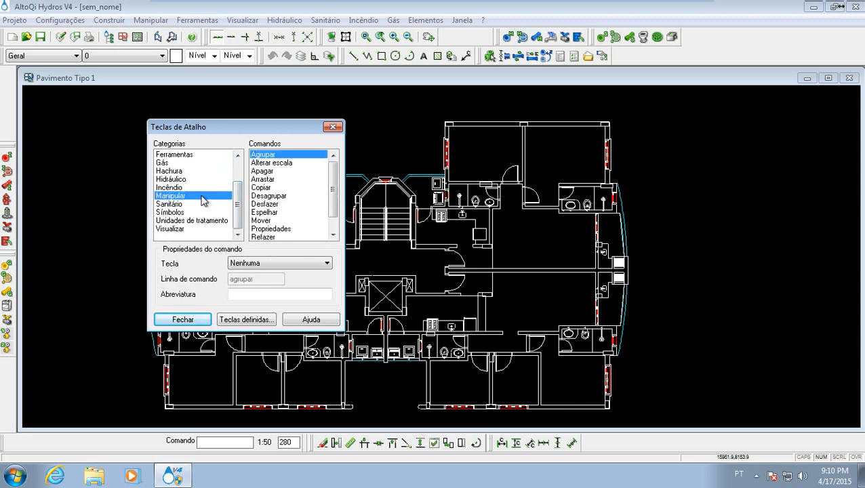
click(279, 204)
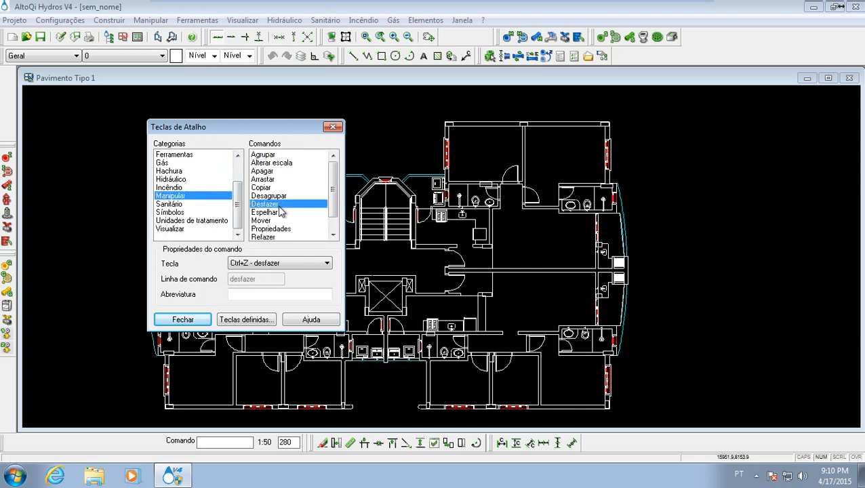
click(306, 264)
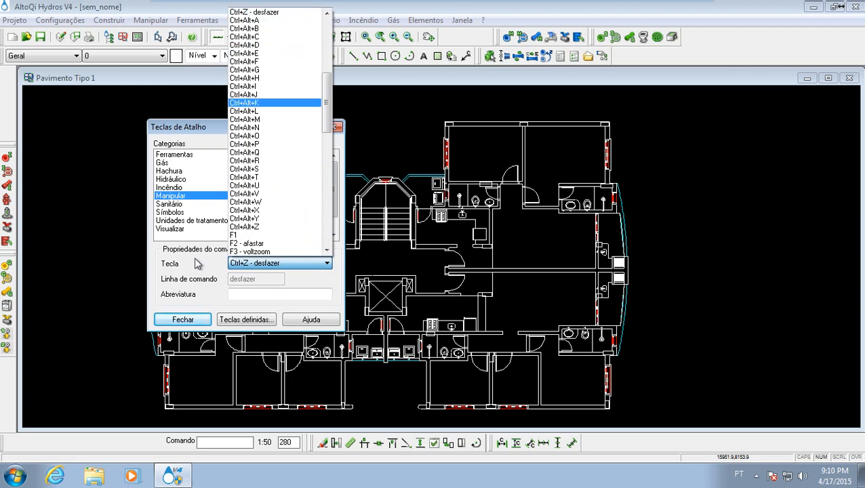
click(197, 264)
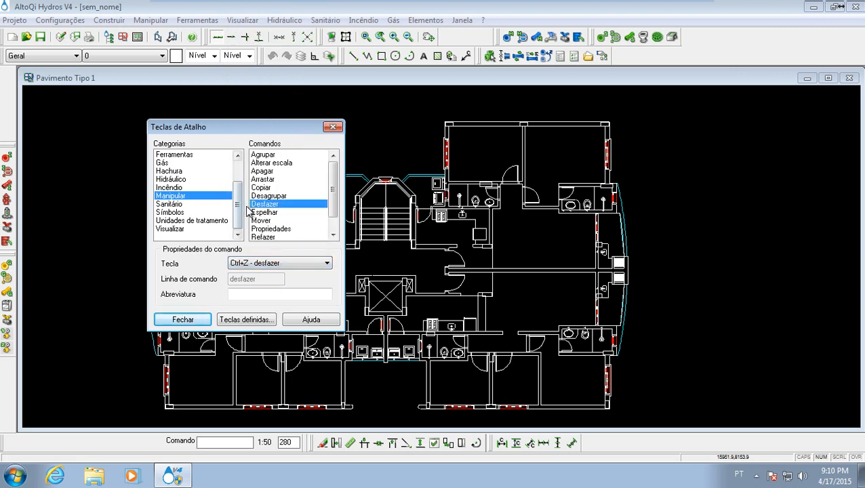
drag(239, 207, 242, 201)
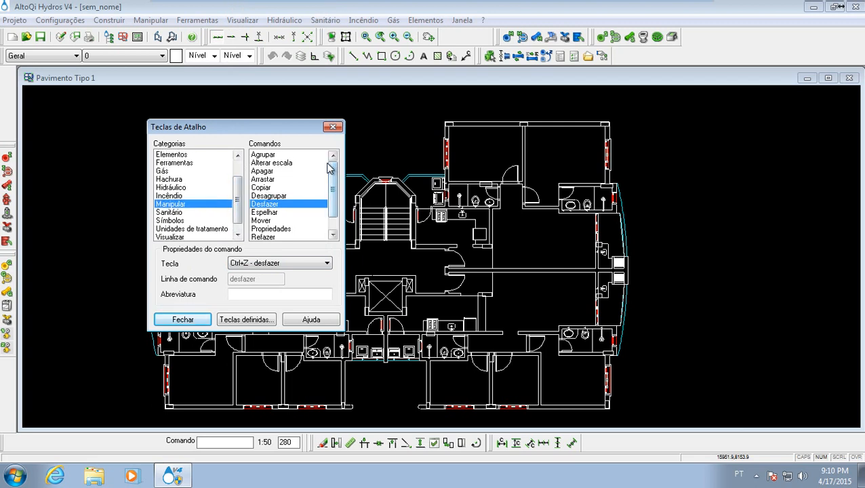
click(304, 171)
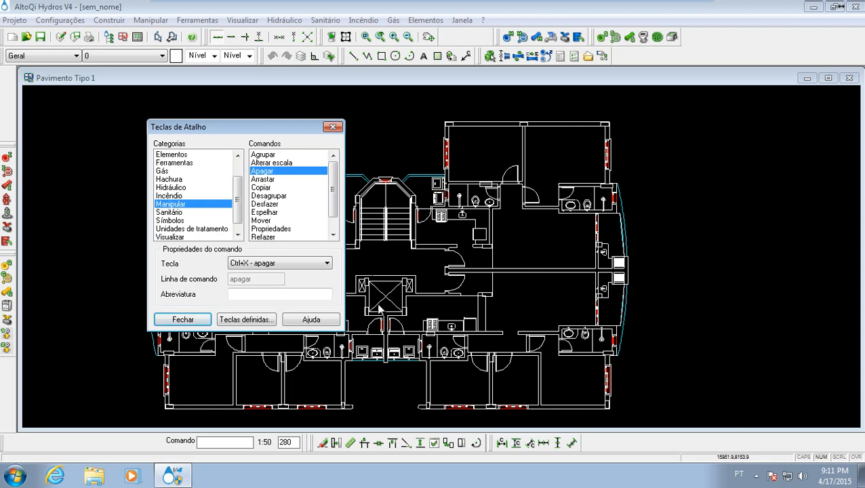
click(286, 296)
- Assign Ctrl+N to the Definir peças pendentes command in the Elementos category
click(237, 233)
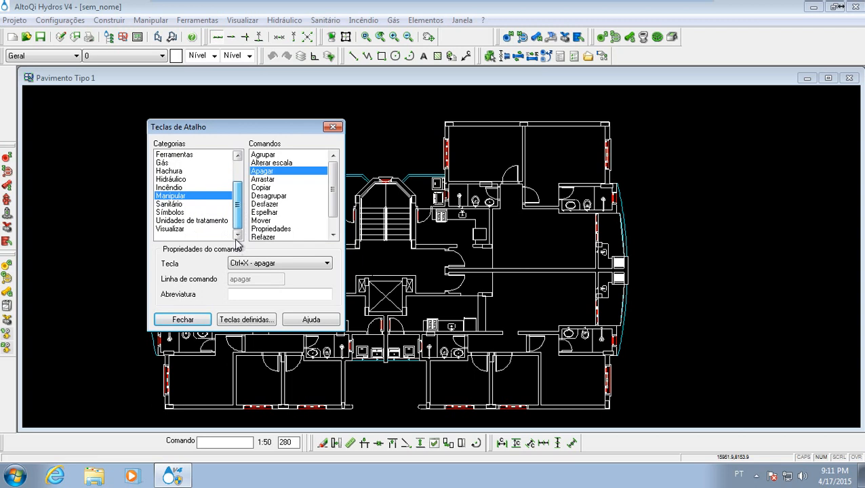
drag(237, 229, 239, 205)
click(207, 171)
click(207, 179)
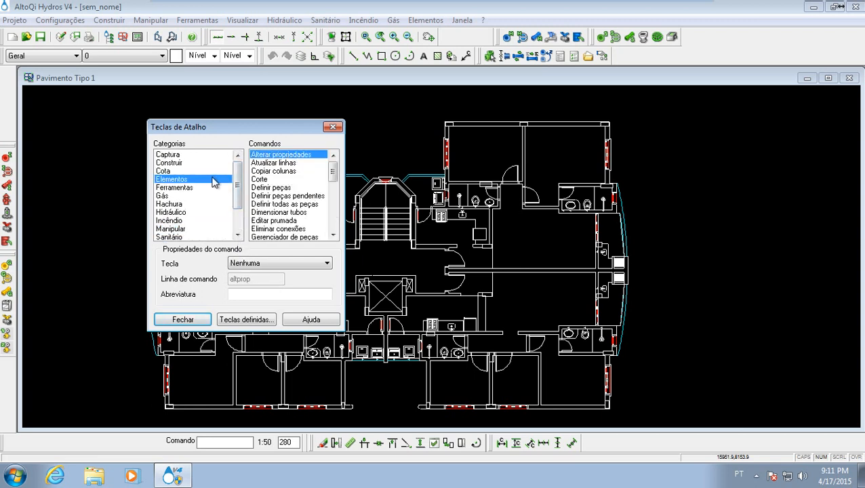
drag(332, 174, 332, 178)
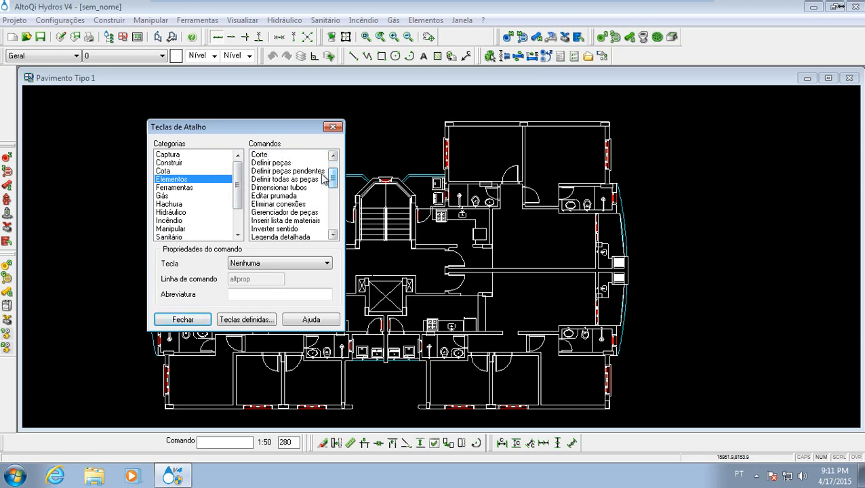
click(316, 173)
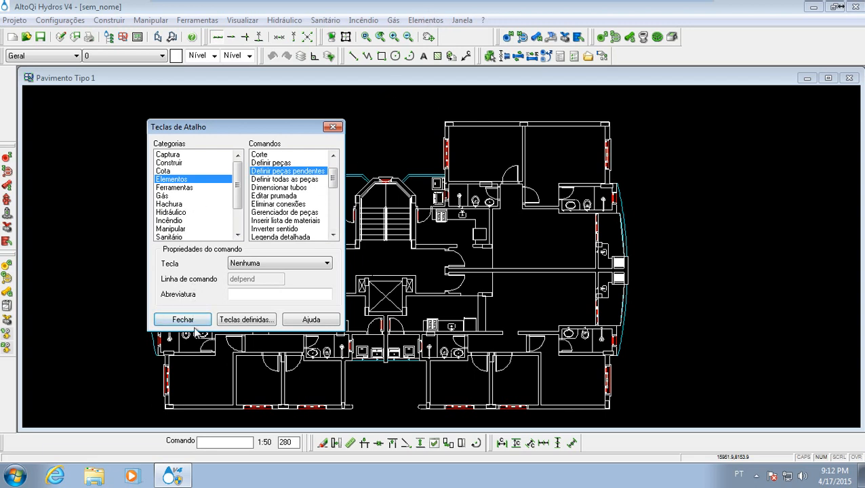
click(273, 263)
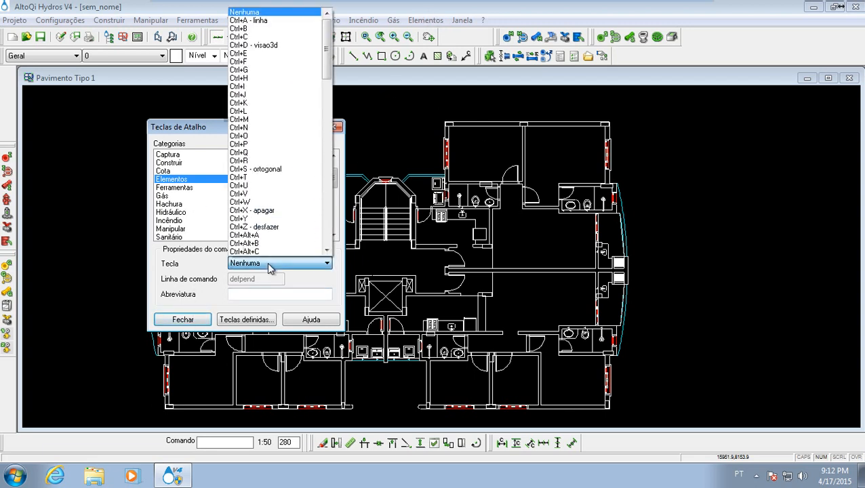
click(280, 128)
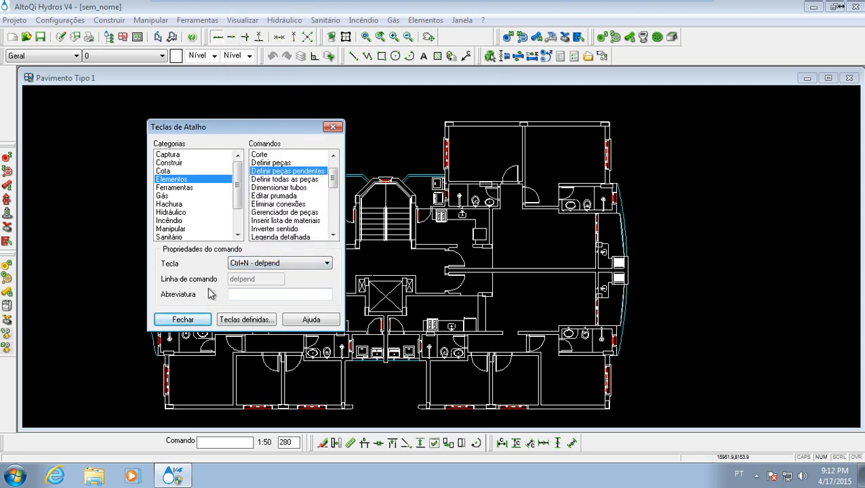
mouse_move(321, 2)
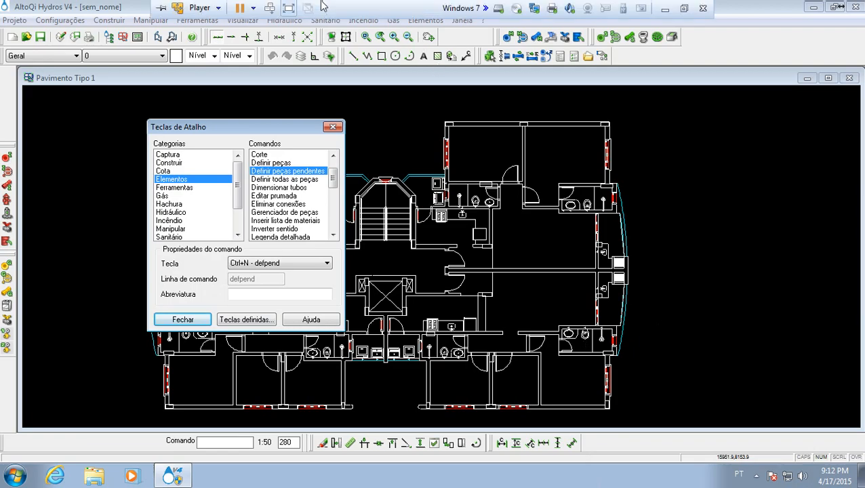
- Switch to the PowerPoint slide show and read the Teclas de Atalho slide listing the shortcuts to assign
click(292, 8)
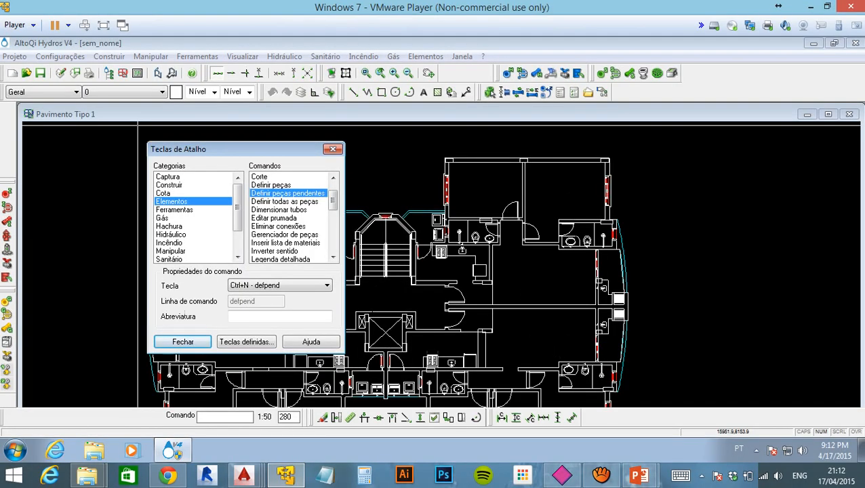
mouse_move(643, 475)
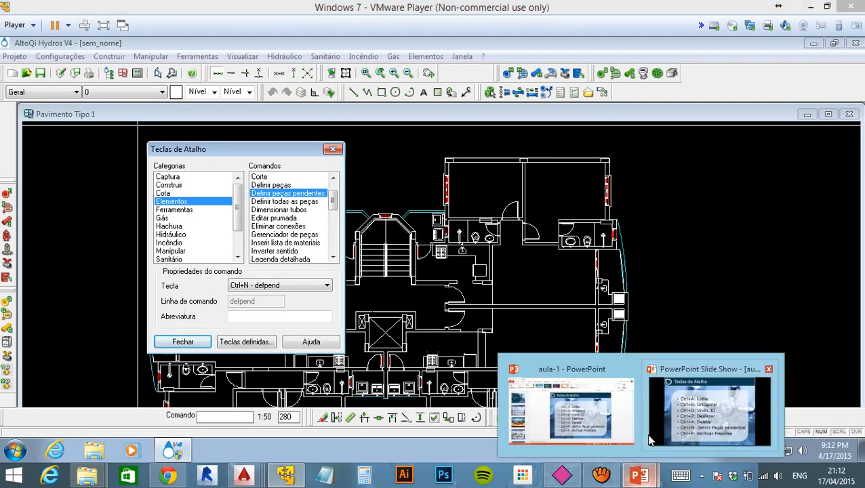
click(688, 412)
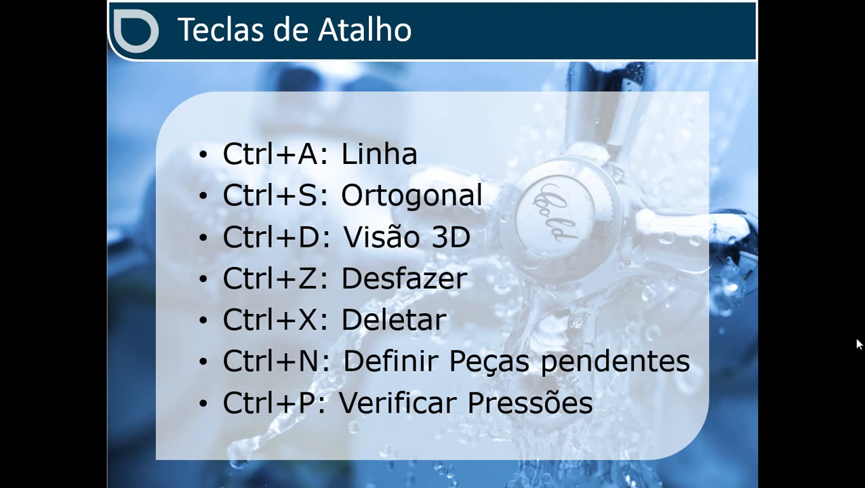
key(Escape)
- Return to AltoQi Hydros in the Windows 7 virtual machine, close the Teclas de Atalho dialog and restore the full-screen view
click(285, 474)
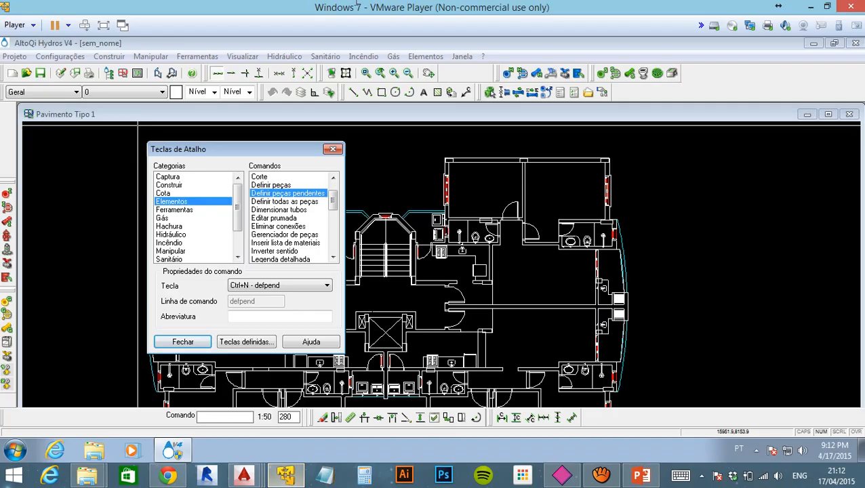
click(181, 339)
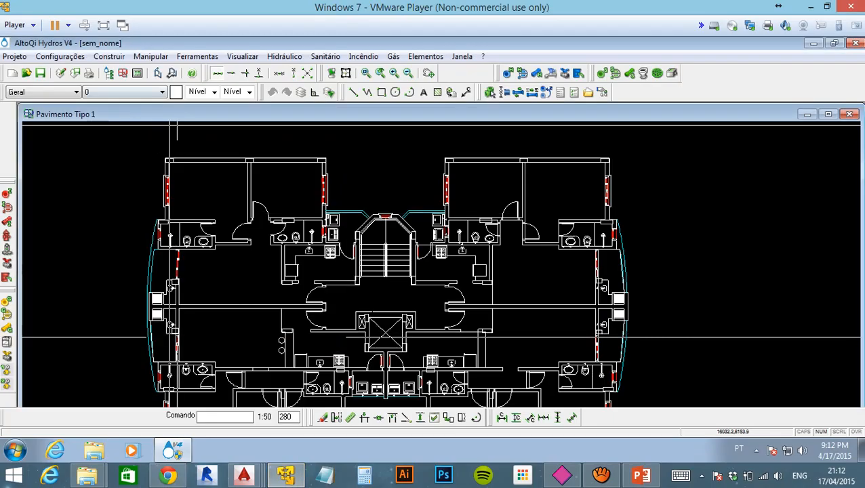
click(105, 26)
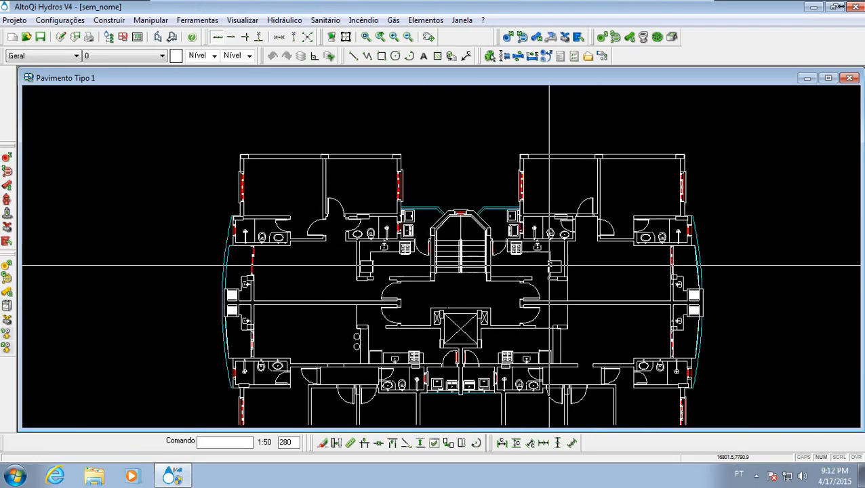
- Examine the washbasin, toilet and shower with their wall point marks in the bathroom beside the curved balcony of the upper-right apartment
middle_drag(610, 250, 408, 205)
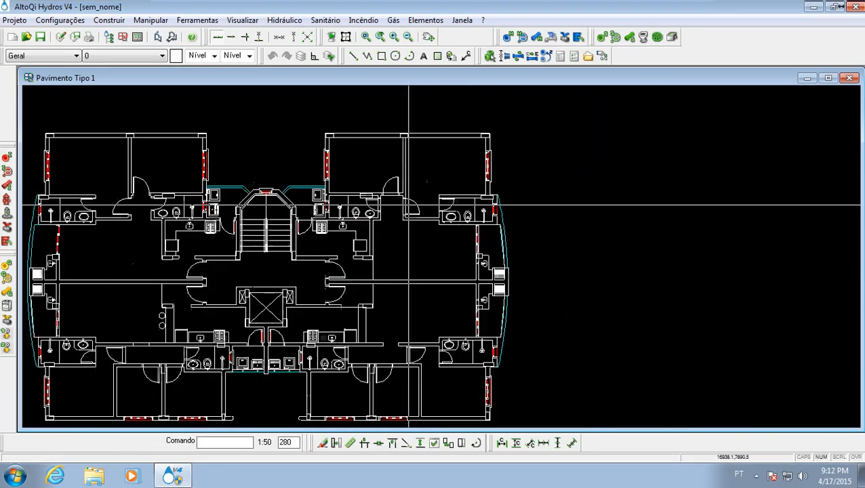
scroll(469, 203, up, 2)
middle_drag(474, 274, 398, 283)
scroll(389, 298, up, 1)
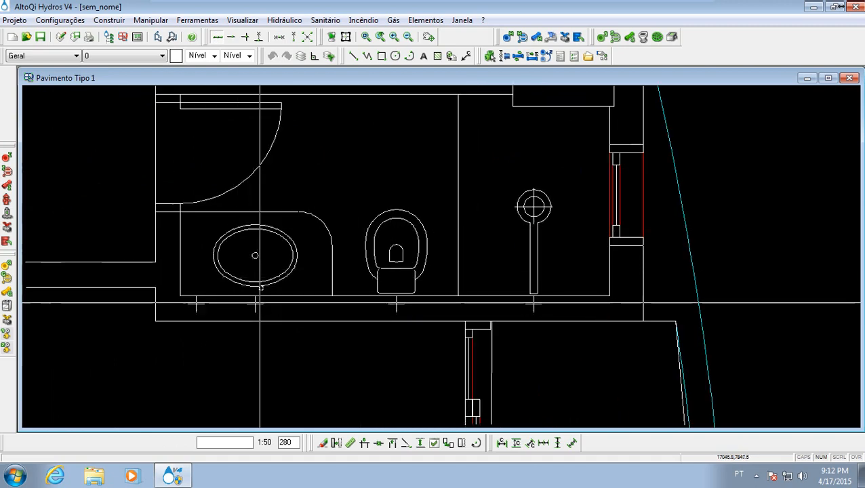
scroll(253, 290, down, 2)
scroll(244, 283, up, 2)
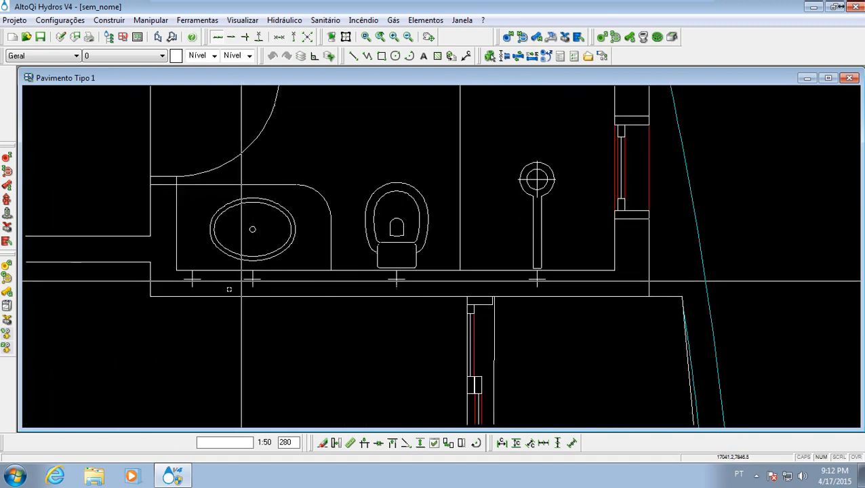
middle_drag(284, 280, 302, 312)
scroll(312, 293, down, 2)
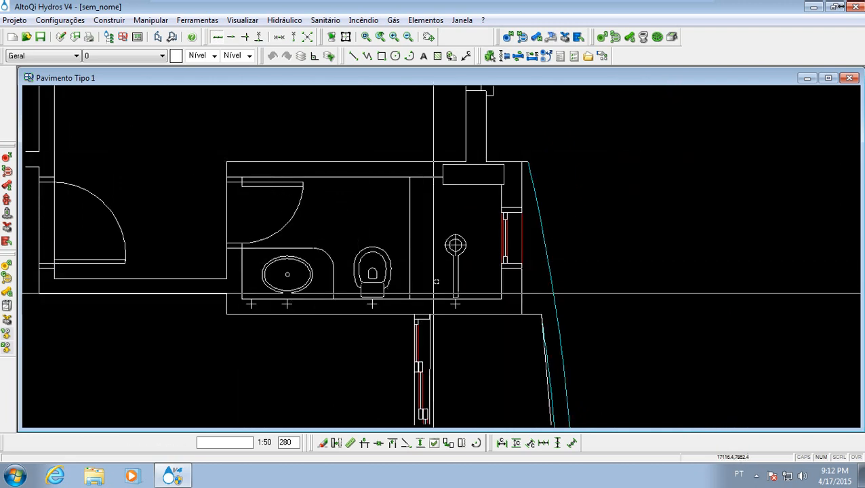
scroll(396, 264, down, 2)
middle_drag(347, 260, 347, 260)
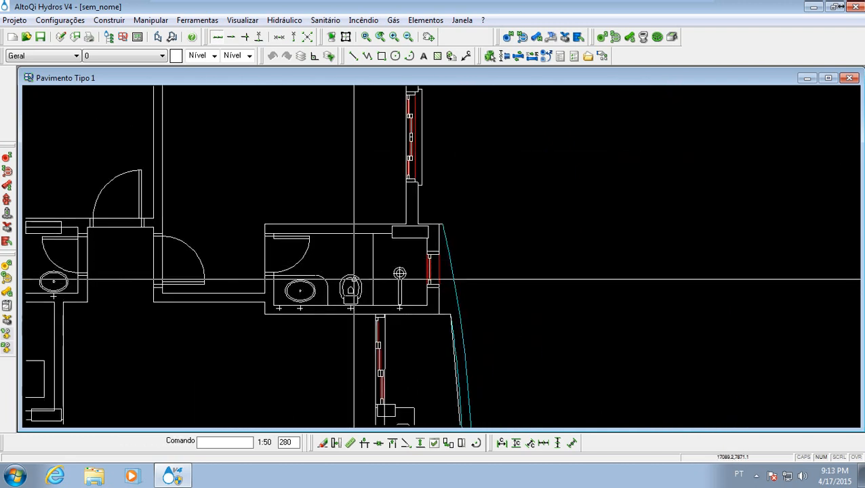
scroll(269, 234, down, 3)
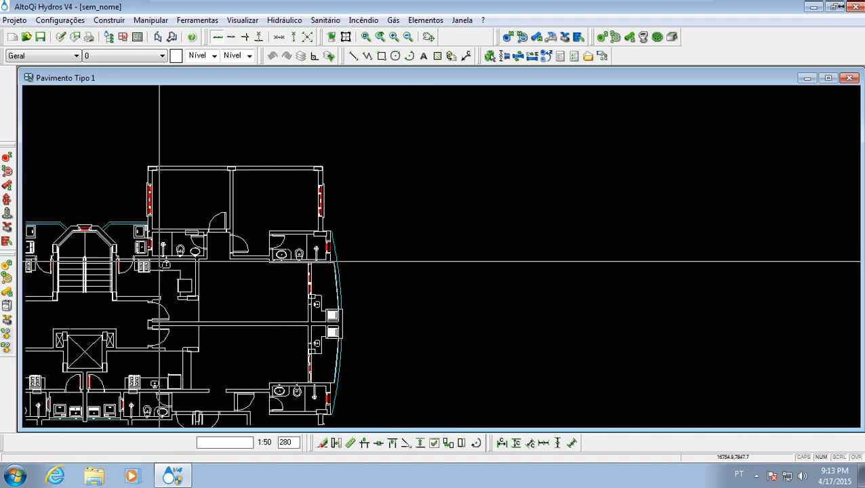
scroll(313, 211, up, 3)
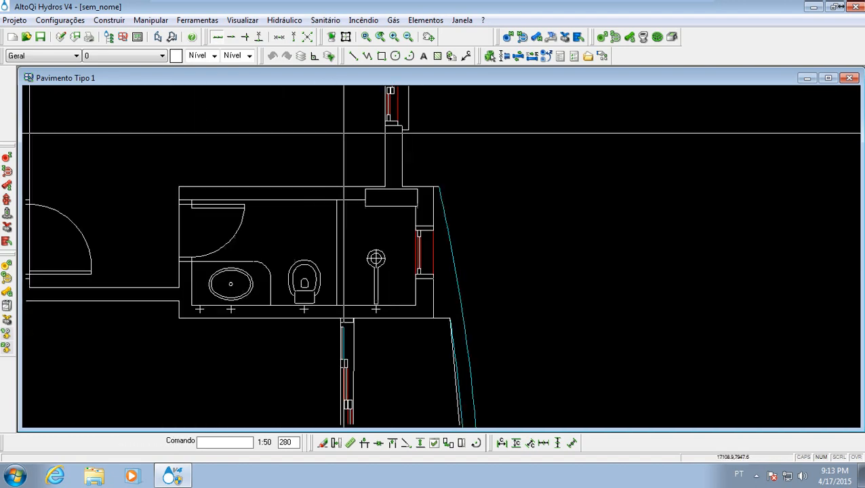
mouse_move(384, 183)
middle_down()
mouse_move(405, 164)
mouse_move(398, 214)
mouse_move(407, 197)
middle_up()
scroll(404, 159, down, 3)
scroll(396, 208, up, 2)
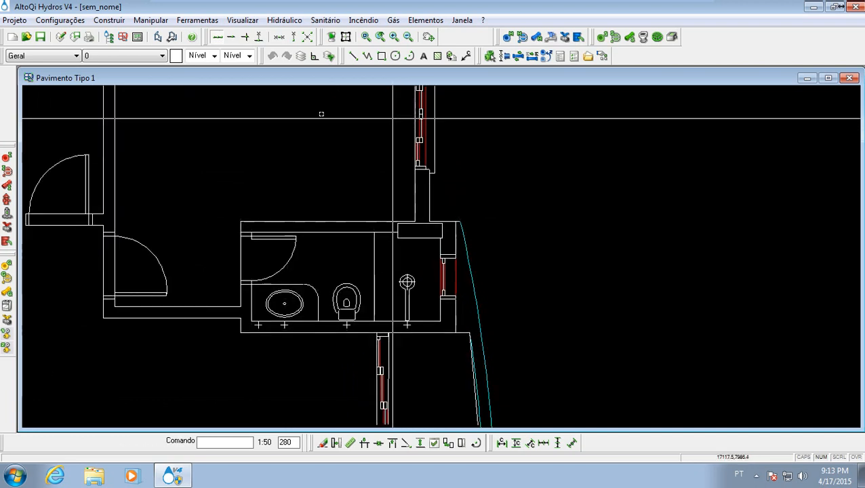
- Create isometric detail H1 with 30° rotation from an orthogonal rectangle enclosing the whole bathroom, and open its drawing
click(285, 21)
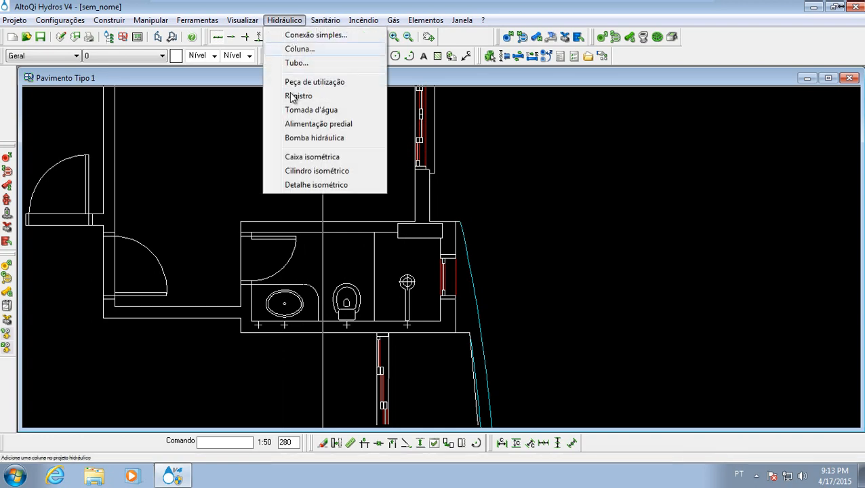
click(319, 186)
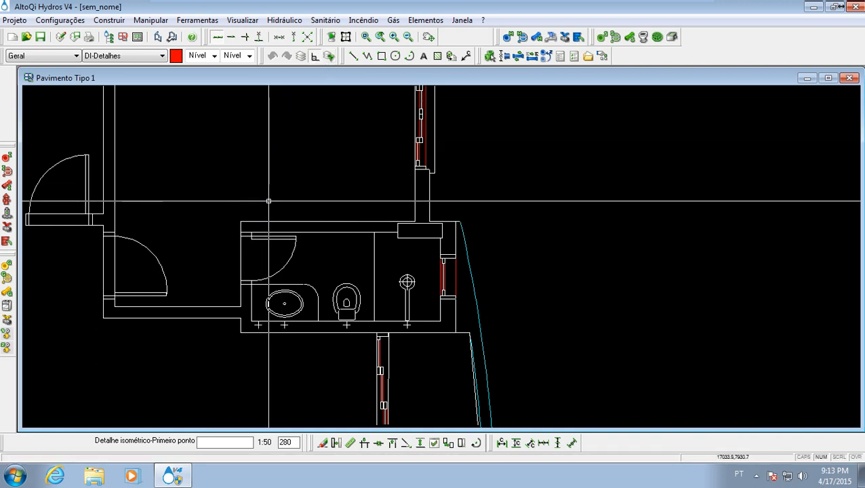
click(314, 58)
click(215, 197)
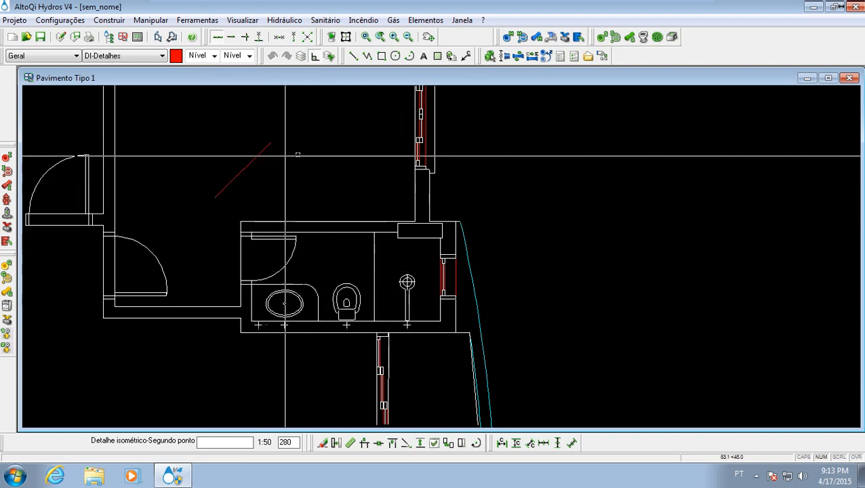
click(500, 188)
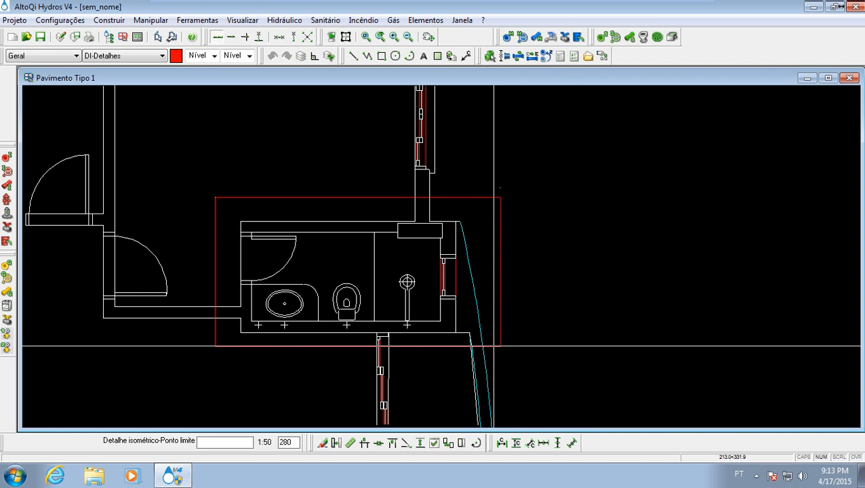
click(494, 346)
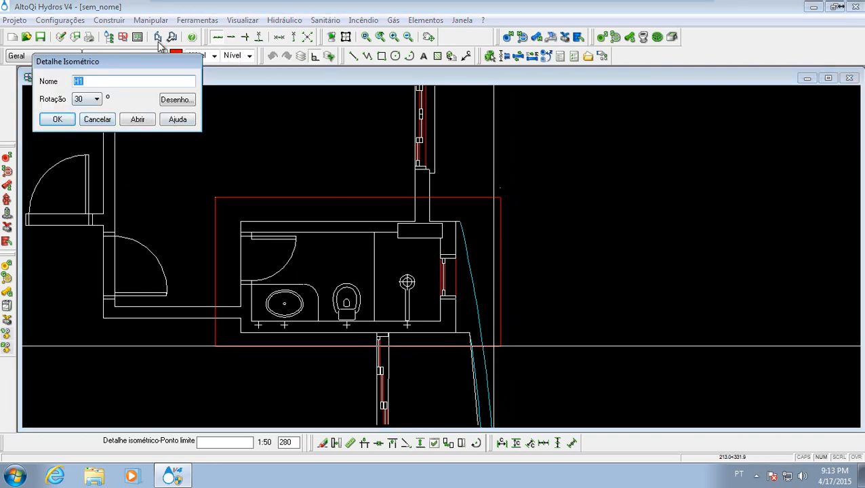
drag(149, 64, 231, 114)
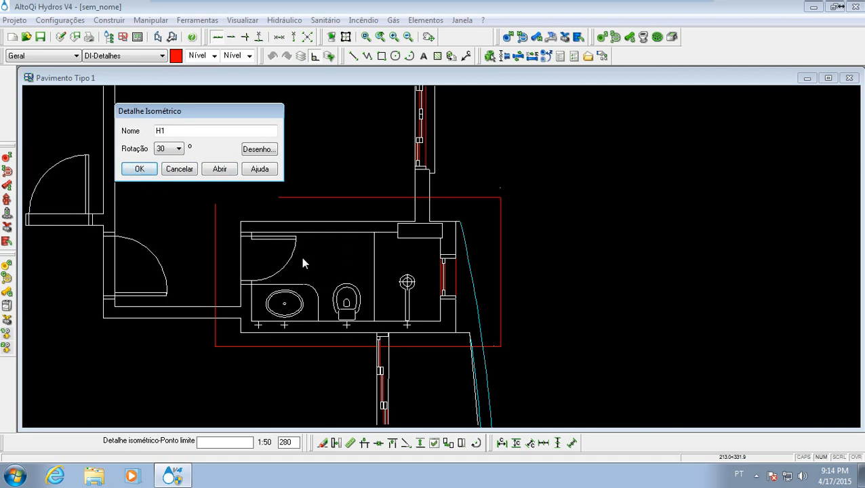
click(220, 169)
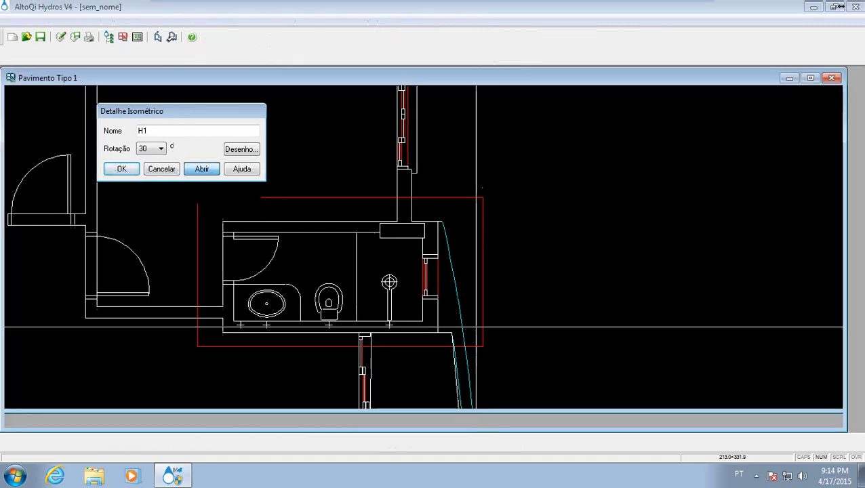
- Examine the bathroom fixtures in the isometric drawing of detail H1 and return to the Pavimento Tipo 1 plan
middle_drag(381, 312, 382, 258)
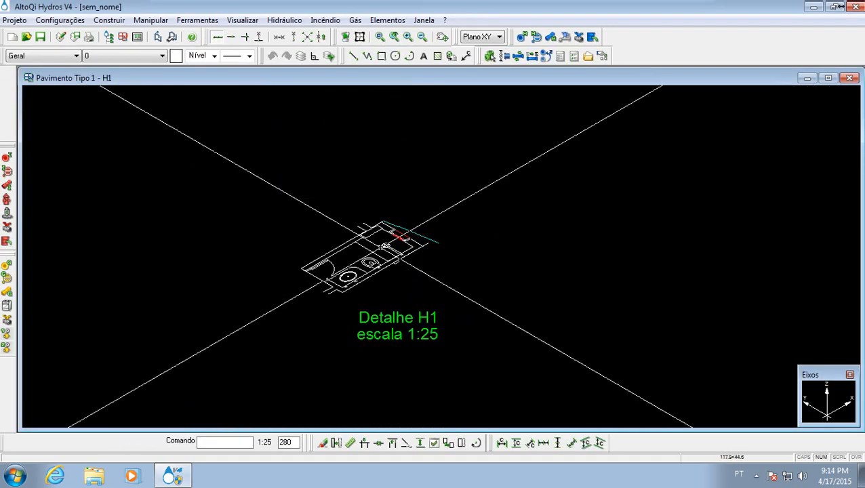
scroll(384, 248, up, 6)
middle_drag(356, 304, 374, 335)
scroll(371, 280, down, 3)
scroll(371, 280, up, 6)
scroll(371, 279, down, 3)
middle_drag(425, 347, 402, 290)
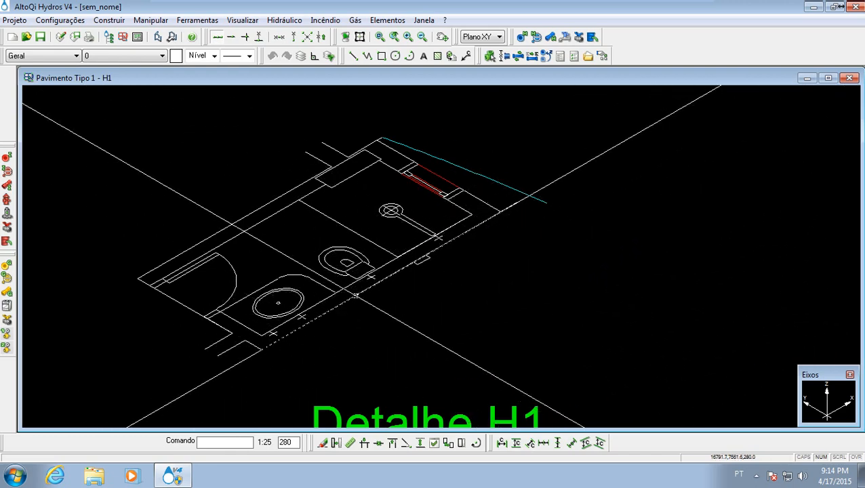
click(828, 78)
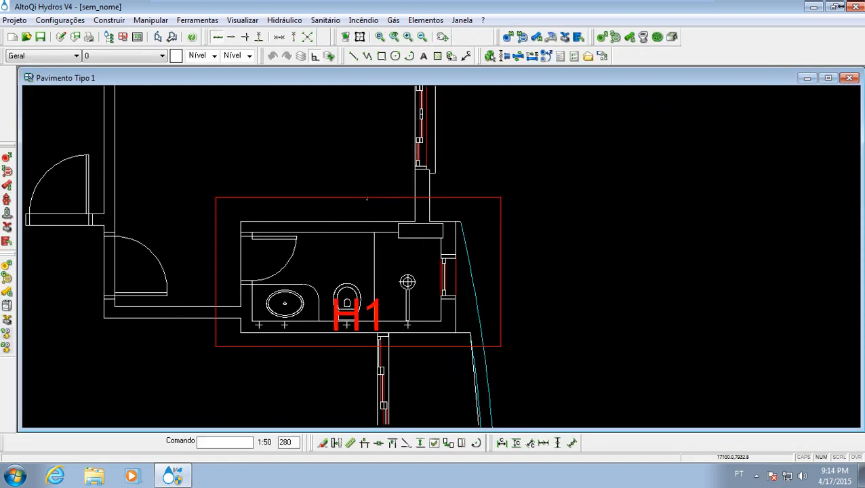
- Try to change the rotation of isometric detail H1 to 150° and check its drawing
click(367, 197)
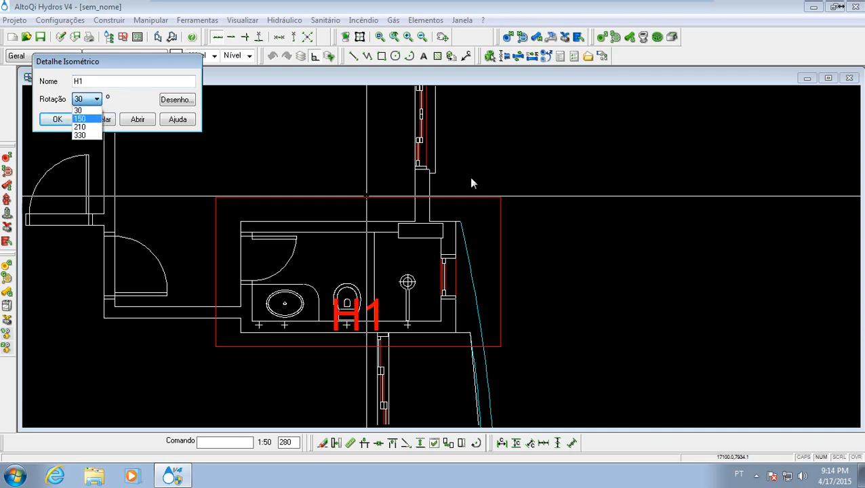
click(99, 119)
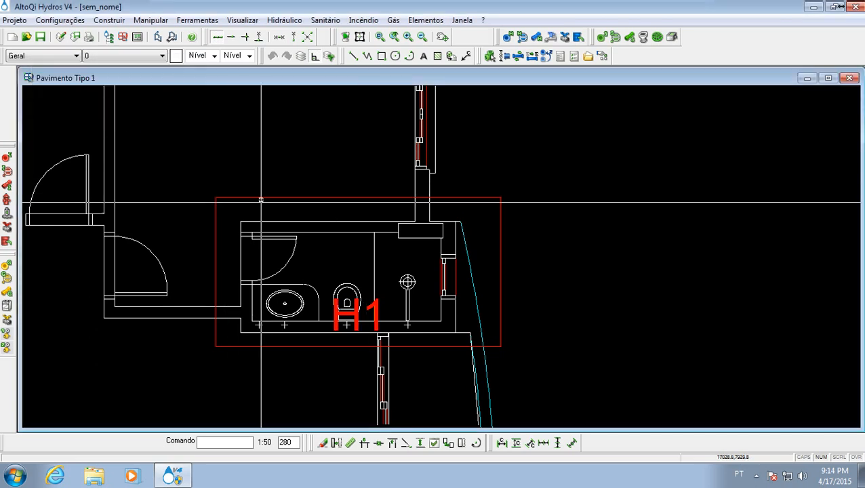
click(261, 199)
key(Return)
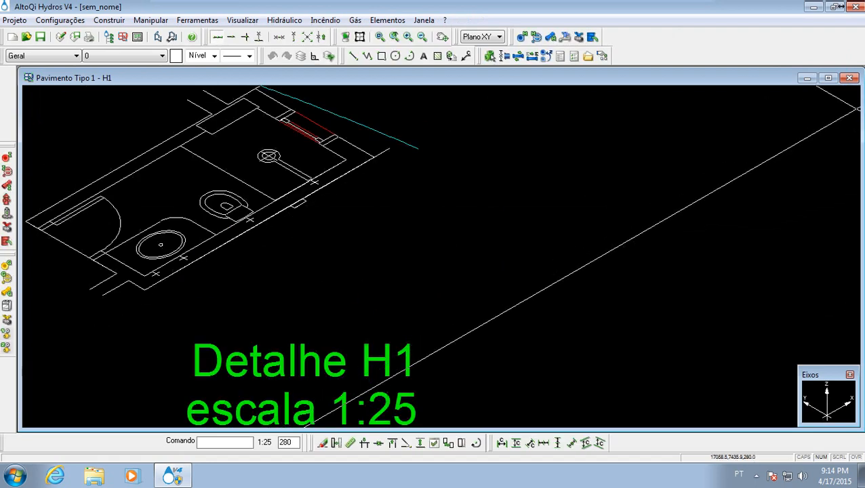
click(849, 78)
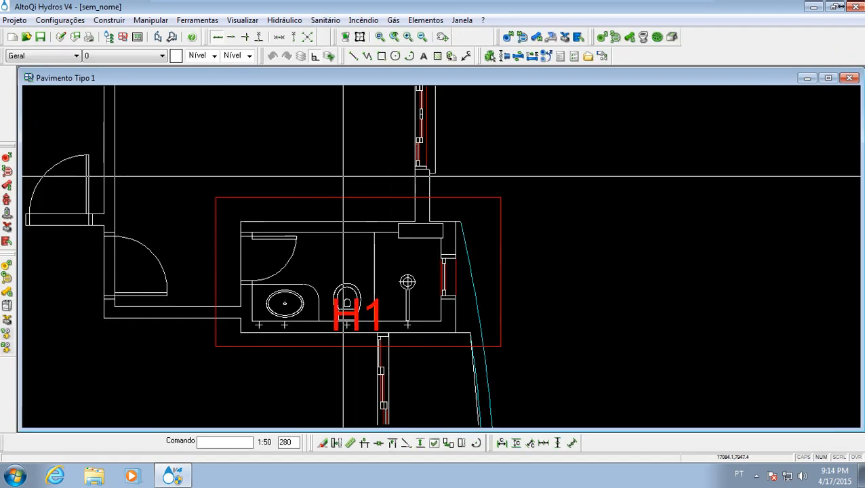
- Set the rotation of isometric detail H1 to 150°, accept rebuilding its drawing and open it
click(343, 196)
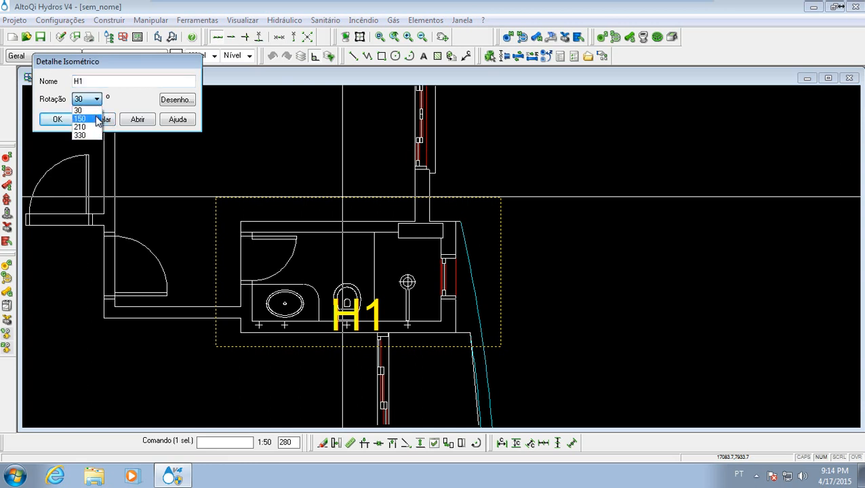
click(152, 122)
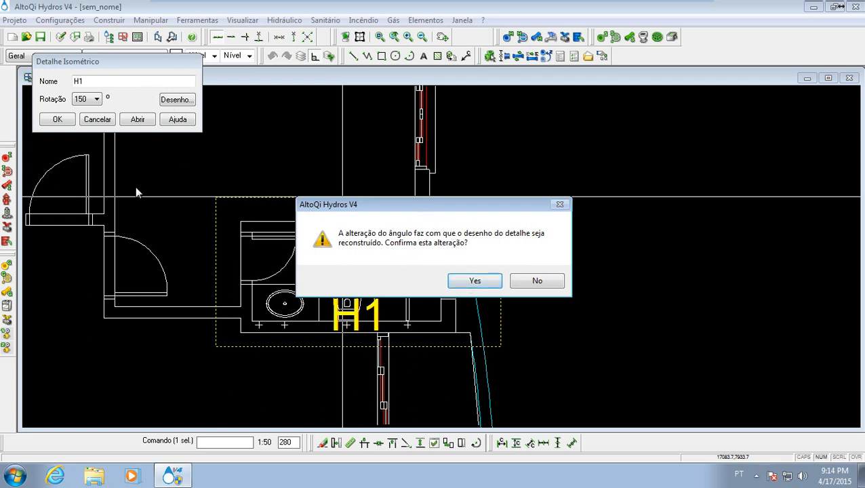
click(477, 280)
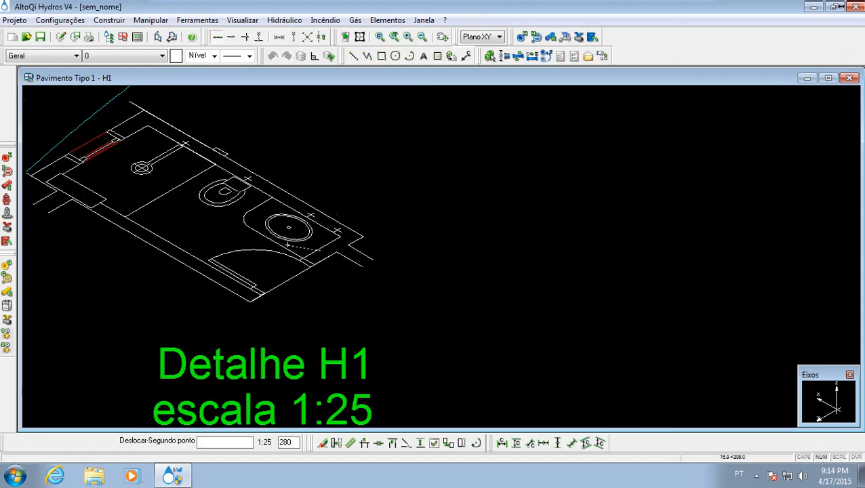
- Examine the orientation of the bathroom in the rotated H1 drawing and return to its frame in the floor plan
scroll(289, 305, down, 3)
mouse_move(401, 261)
middle_down()
mouse_move(291, 305)
mouse_move(345, 246)
middle_up()
scroll(289, 305, up, 3)
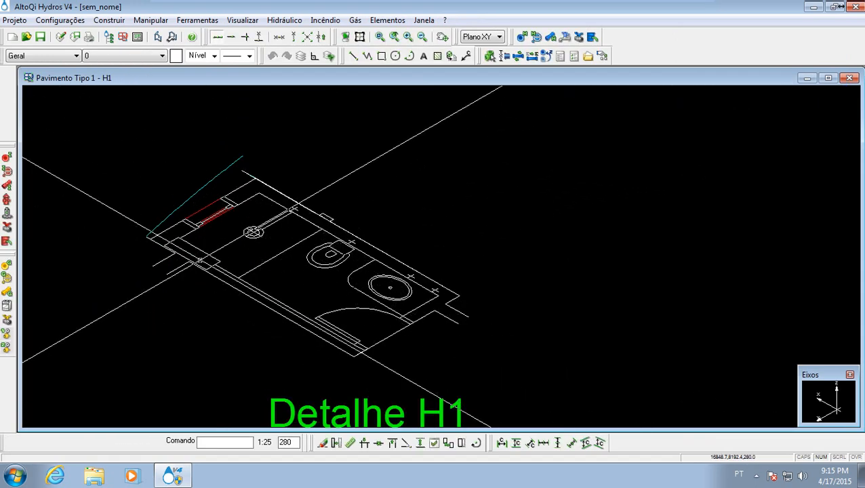
middle_drag(341, 213, 314, 240)
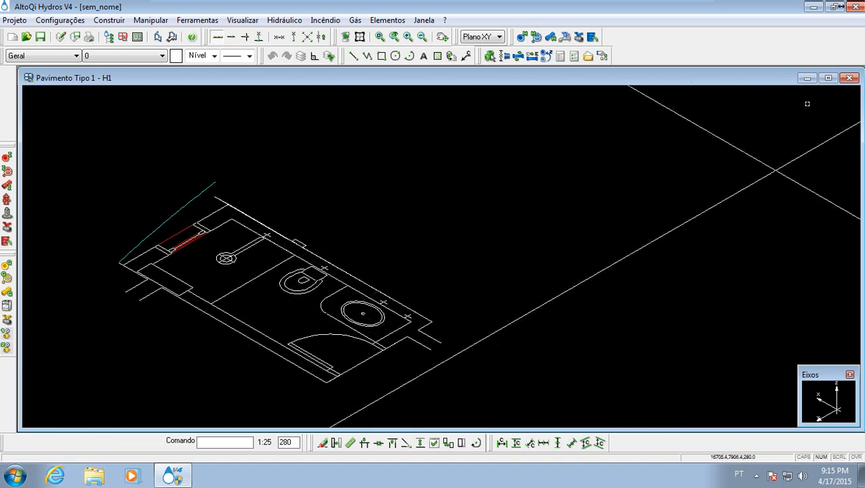
click(849, 79)
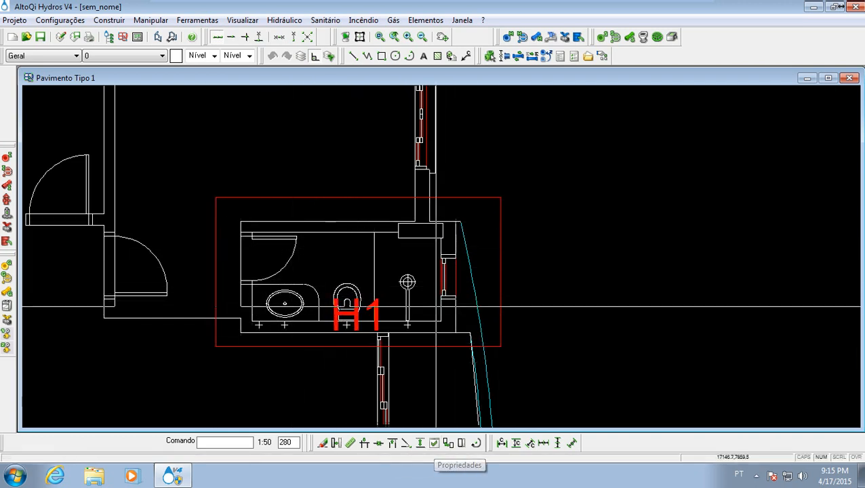
scroll(390, 337, up, 3)
scroll(407, 319, down, 3)
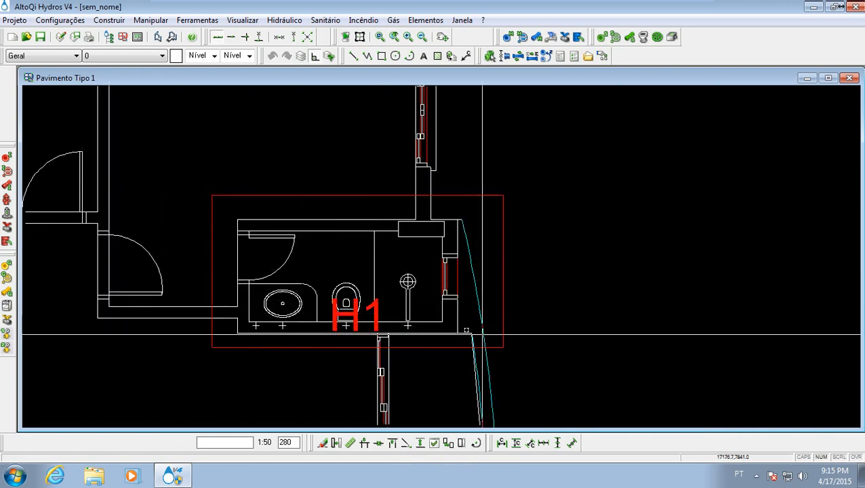
- Examine the fixture marks along the bathroom's lower wall, from shower to washbasin, in the Pavimento Tipo 1 plan
scroll(436, 319, up, 3)
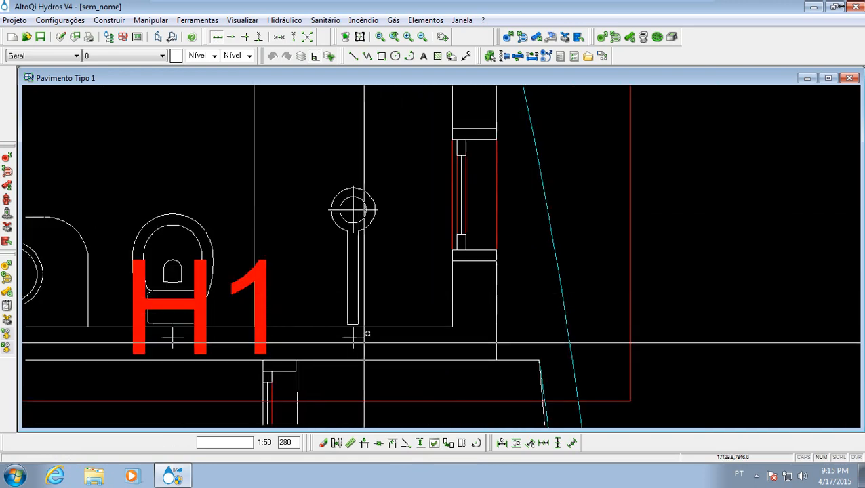
middle_drag(299, 276, 385, 317)
mouse_move(307, 222)
middle_down()
mouse_move(330, 230)
mouse_move(539, 185)
middle_up()
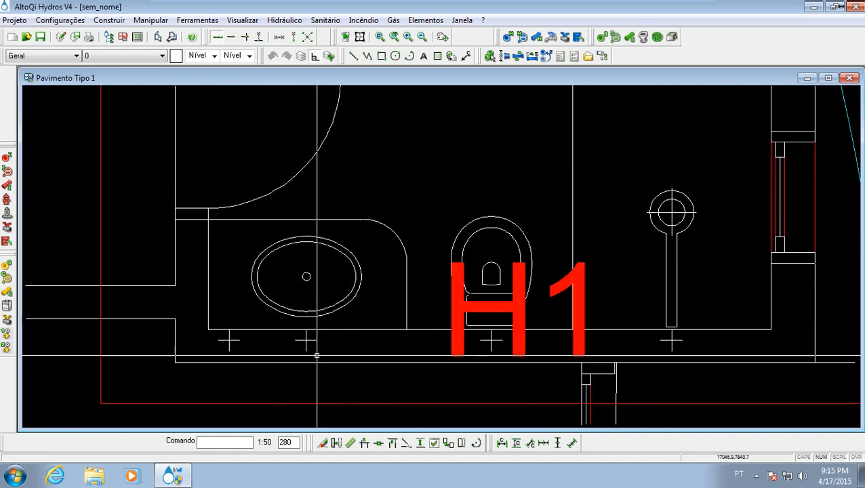
middle_drag(388, 245, 255, 271)
scroll(255, 270, down, 3)
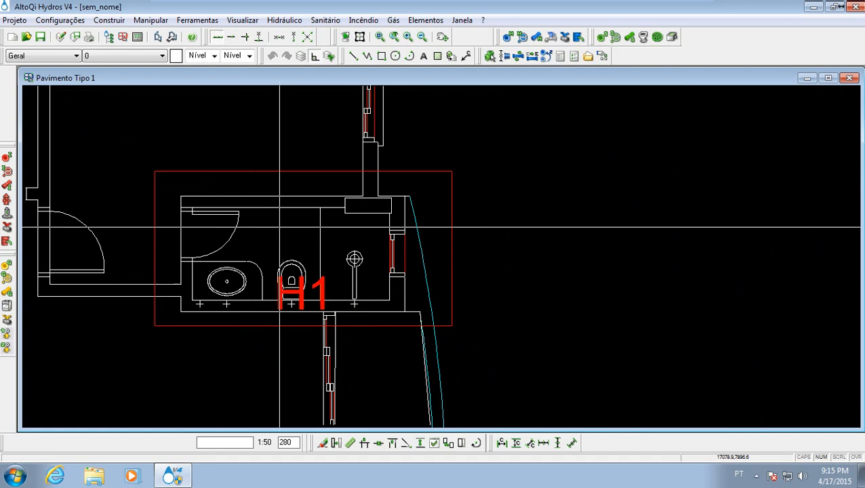
- Open isometric detail H1, inspect how the fixture wall is oriented and return to the floor plan
double_click(292, 169)
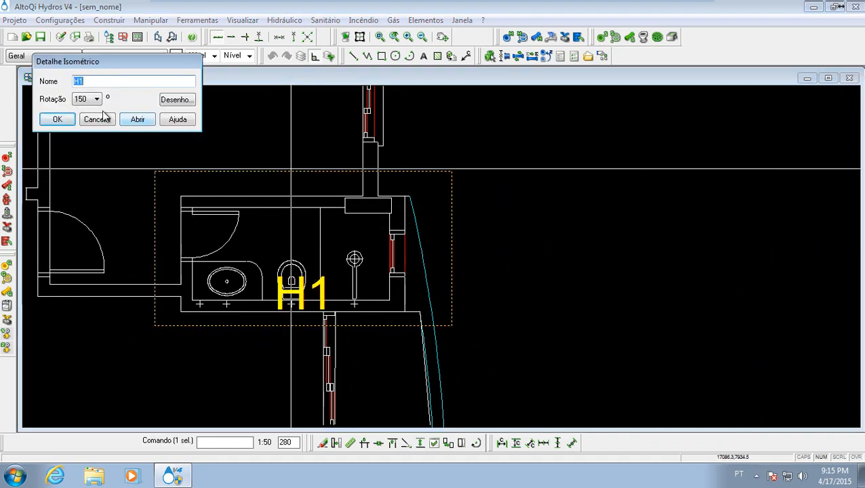
click(143, 122)
middle_drag(234, 189, 270, 259)
scroll(332, 259, down, 2)
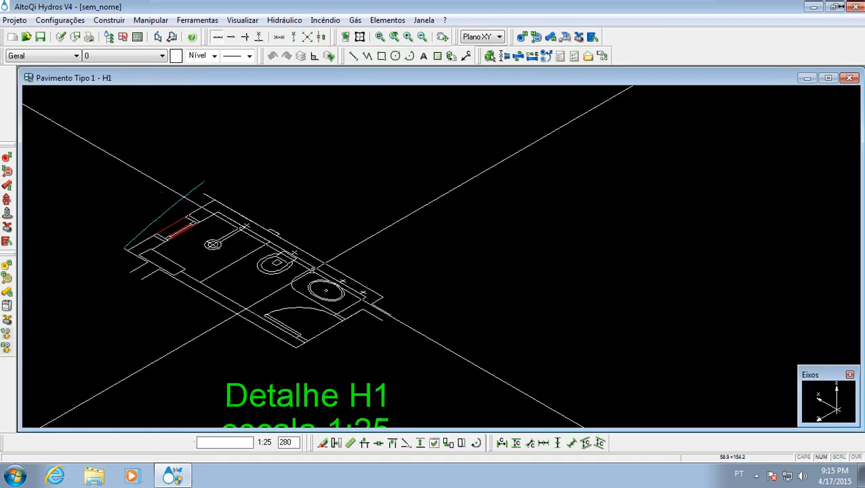
middle_drag(380, 290, 413, 295)
click(413, 294)
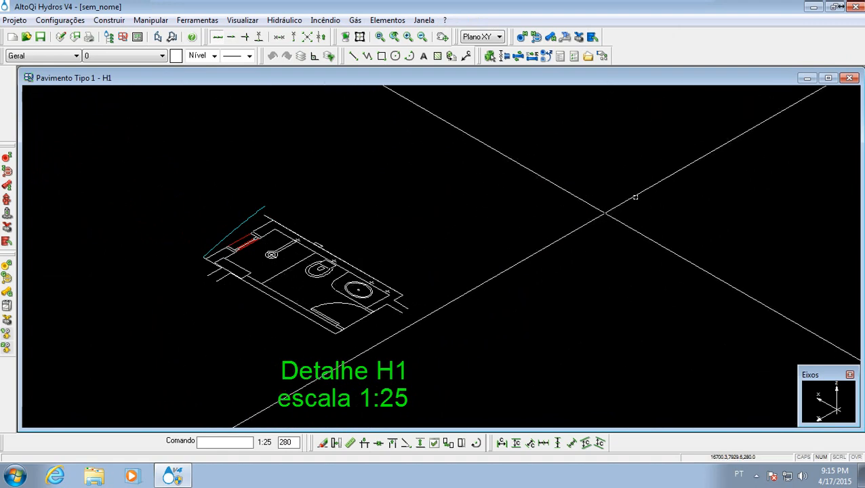
click(845, 80)
- Try a rotation of 30° for isometric detail H1, accepting the rebuild, and check its drawing before returning to the plan
middle_drag(342, 248, 437, 263)
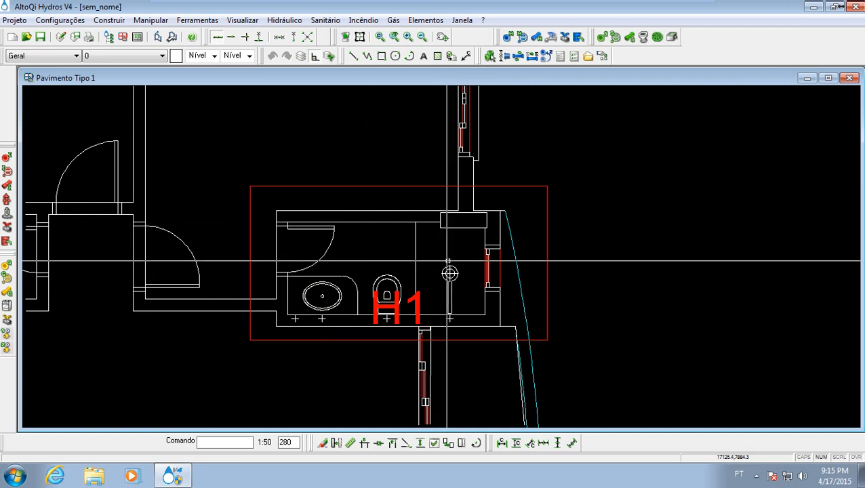
double_click(373, 186)
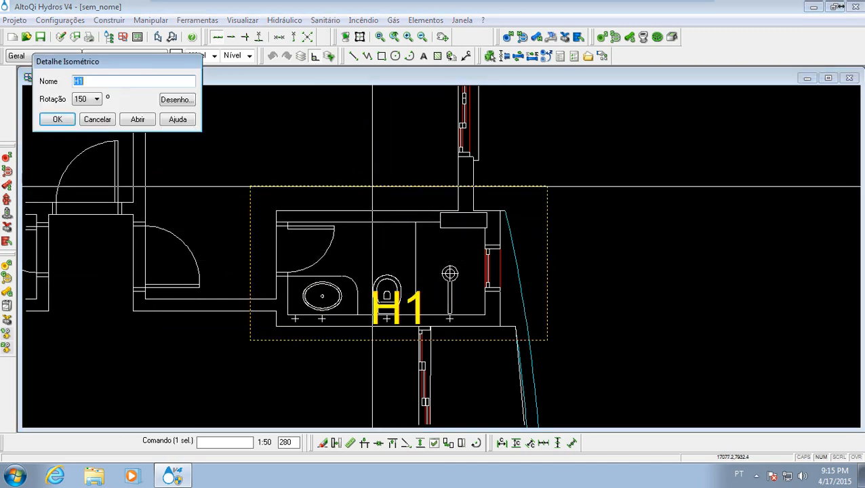
click(94, 99)
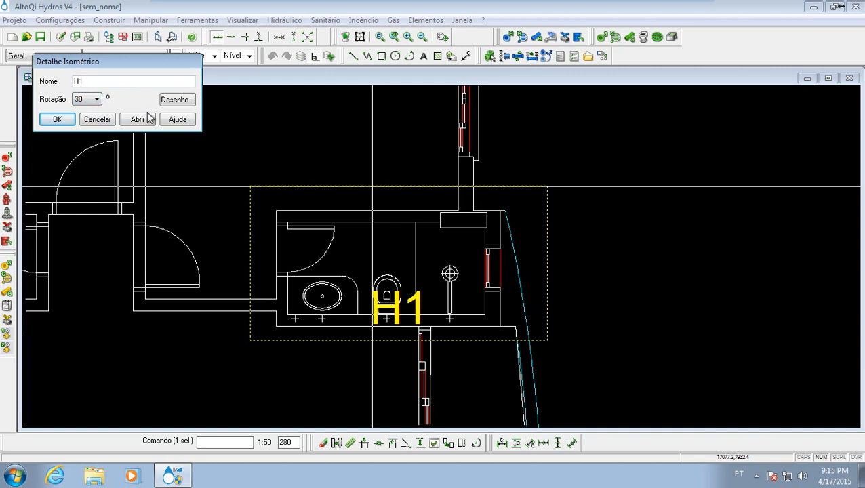
click(139, 120)
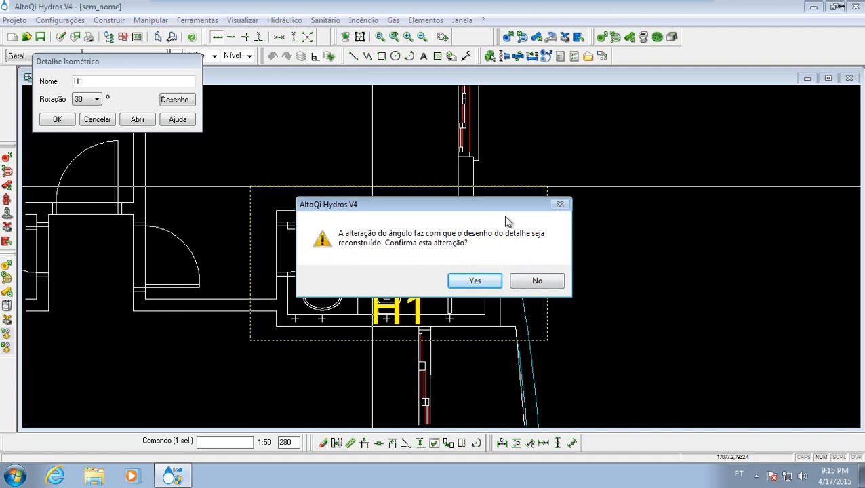
click(472, 281)
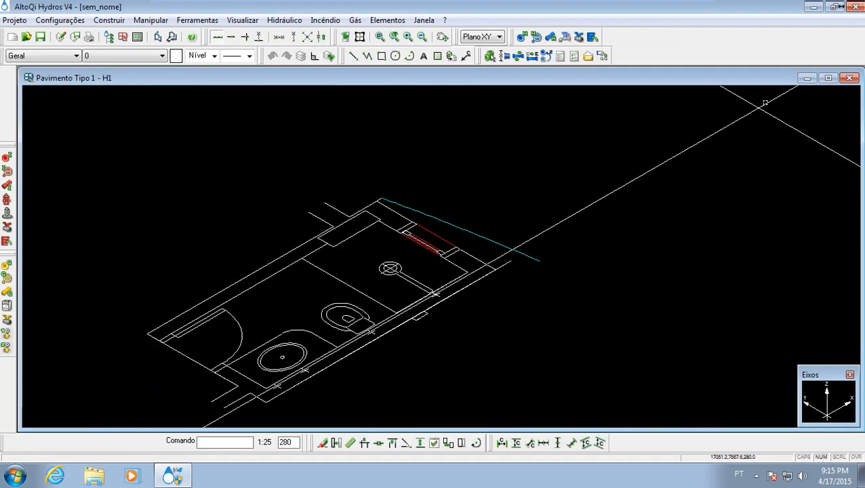
click(850, 78)
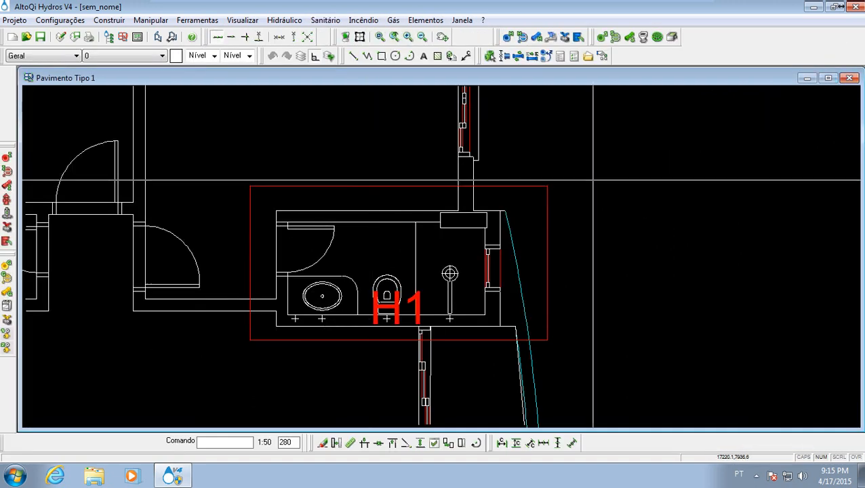
- Set the rotation of isometric detail H1 to 150°, accept rebuilding its drawing and open it
double_click(405, 184)
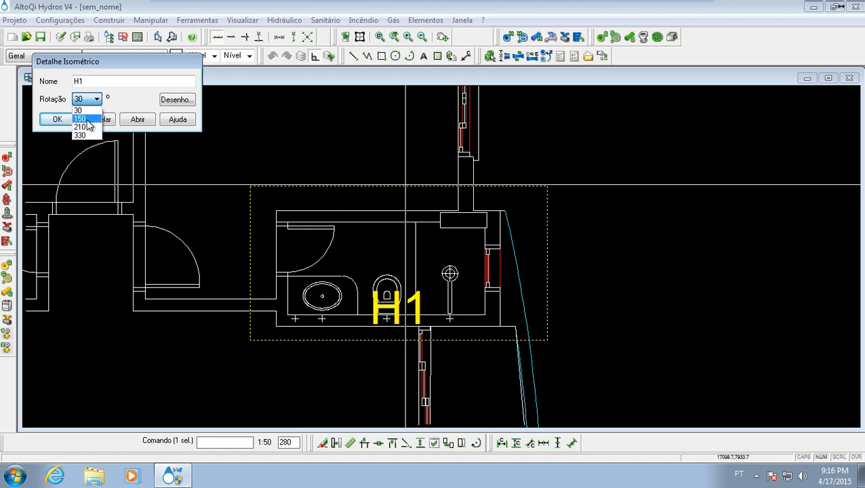
click(125, 118)
click(494, 281)
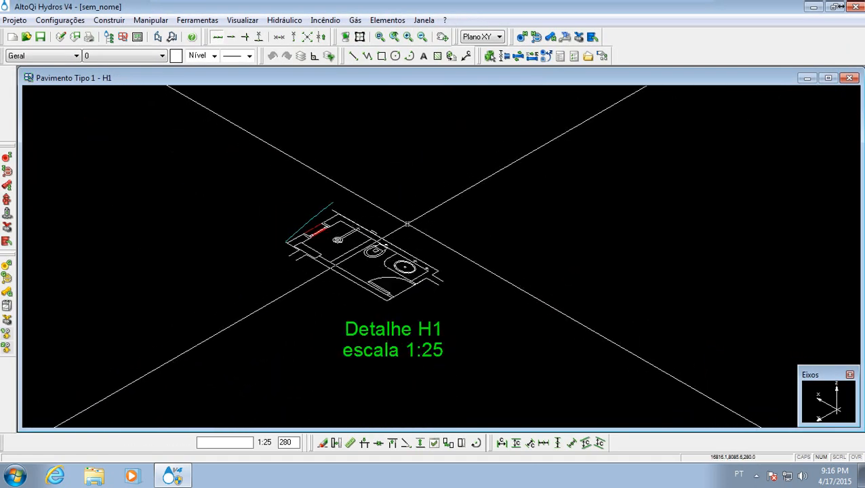
middle_drag(386, 187, 362, 278)
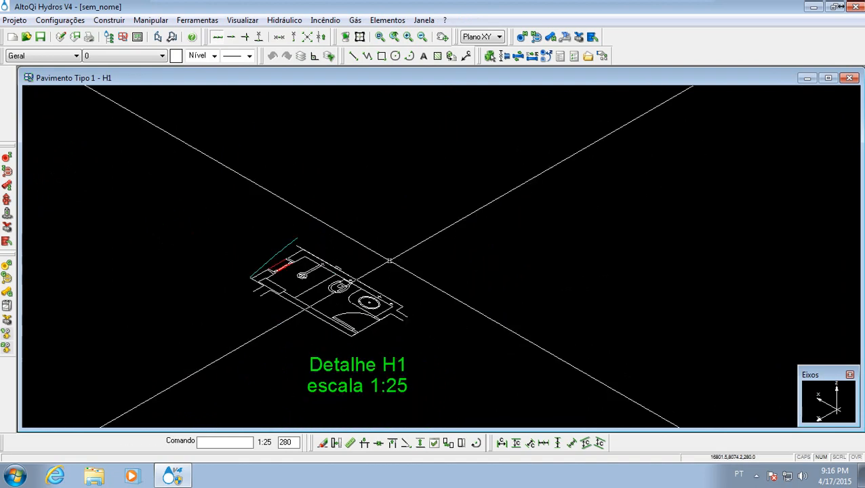
- Examine the fixture marks along the wall behind the shower, toilet and washbasin in the H1 isometric drawing
scroll(383, 299, up, 3)
scroll(364, 276, up, 3)
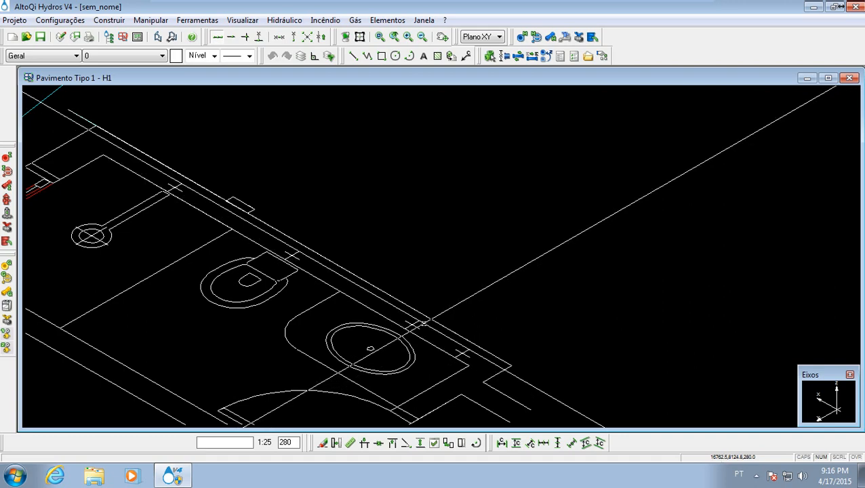
scroll(422, 324, up, 4)
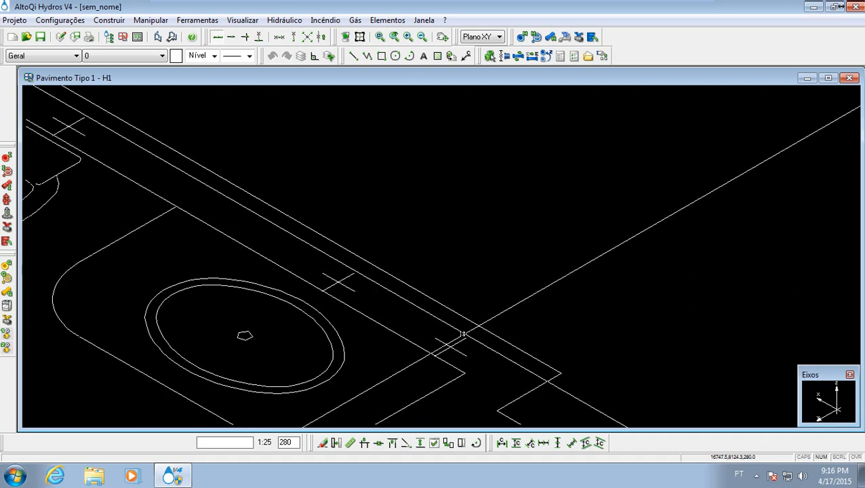
scroll(444, 330, down, 3)
middle_drag(446, 330, 388, 303)
scroll(383, 303, up, 4)
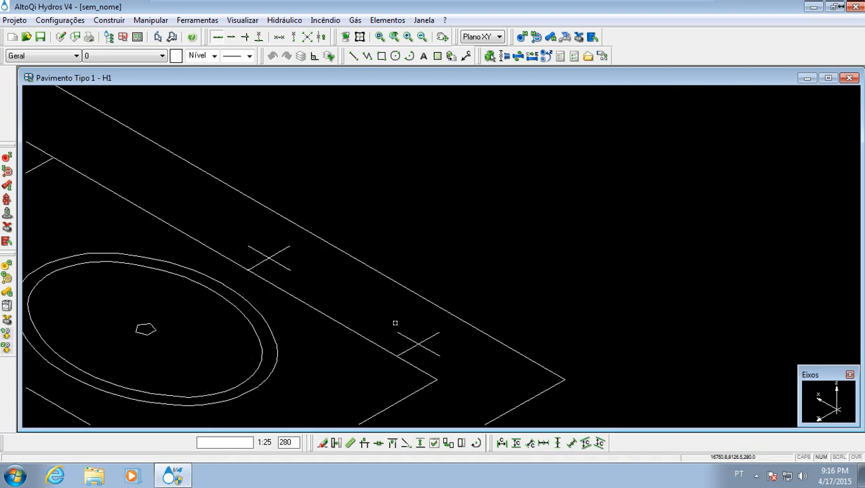
scroll(371, 302, down, 3)
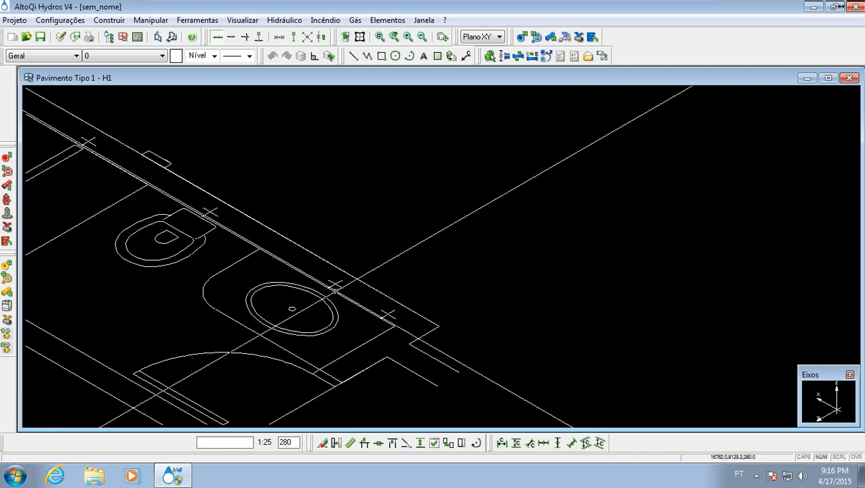
mouse_move(335, 291)
middle_down()
mouse_move(411, 316)
mouse_move(392, 304)
middle_up()
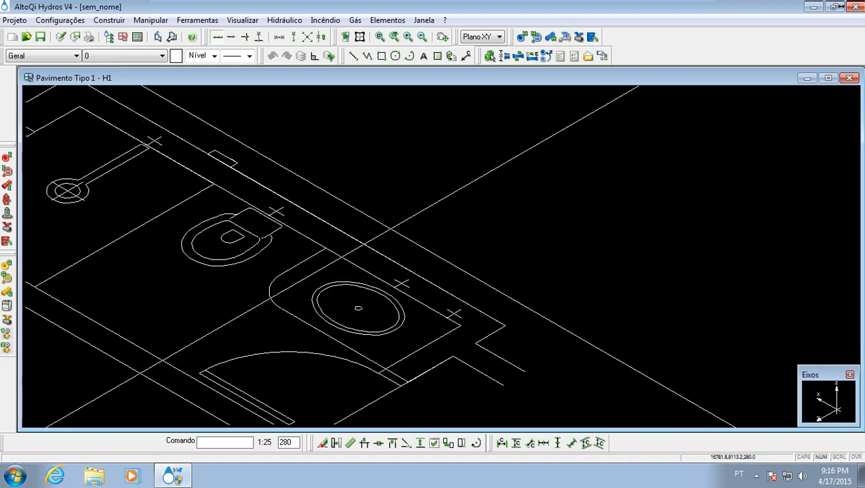
scroll(396, 229, down, 3)
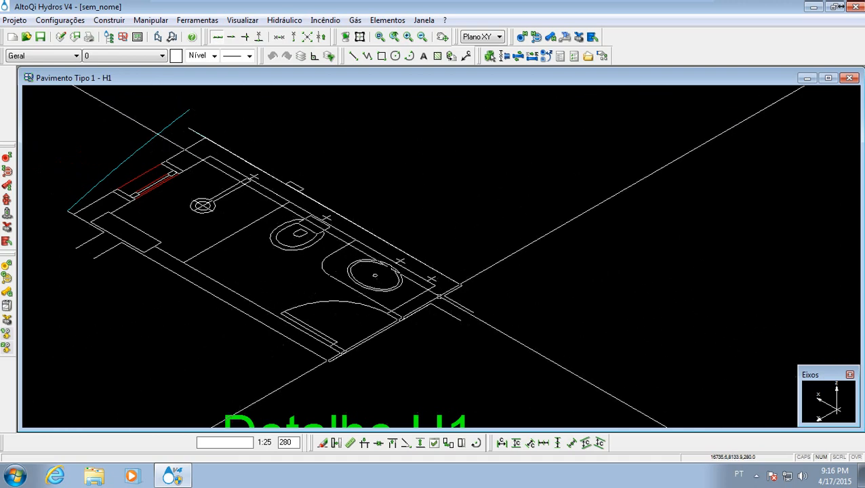
middle_drag(448, 132, 428, 230)
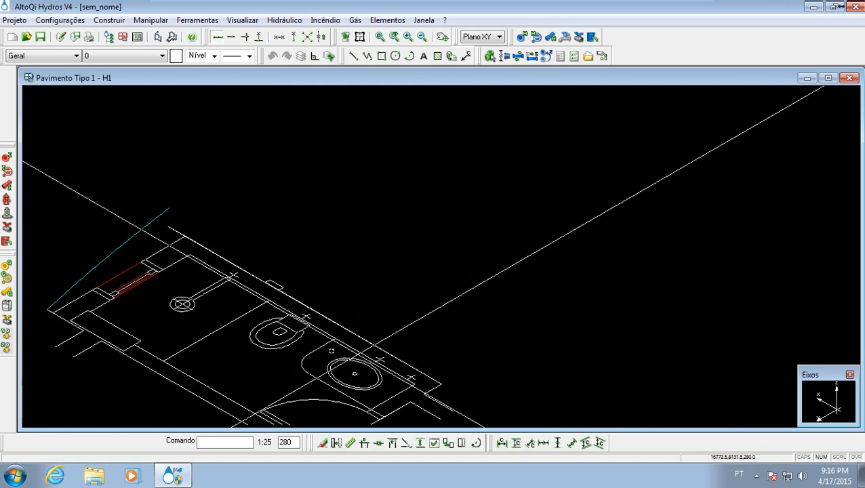
mouse_move(374, 330)
middle_down()
mouse_move(258, 253)
mouse_move(354, 321)
mouse_move(371, 267)
middle_up()
scroll(360, 269, down, 2)
scroll(378, 272, down, 1)
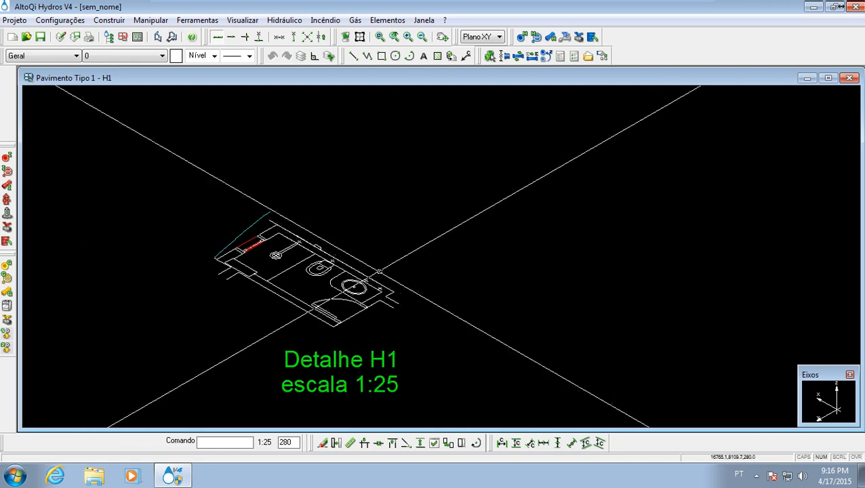
mouse_move(367, 202)
middle_down()
mouse_move(423, 288)
mouse_move(424, 248)
middle_up()
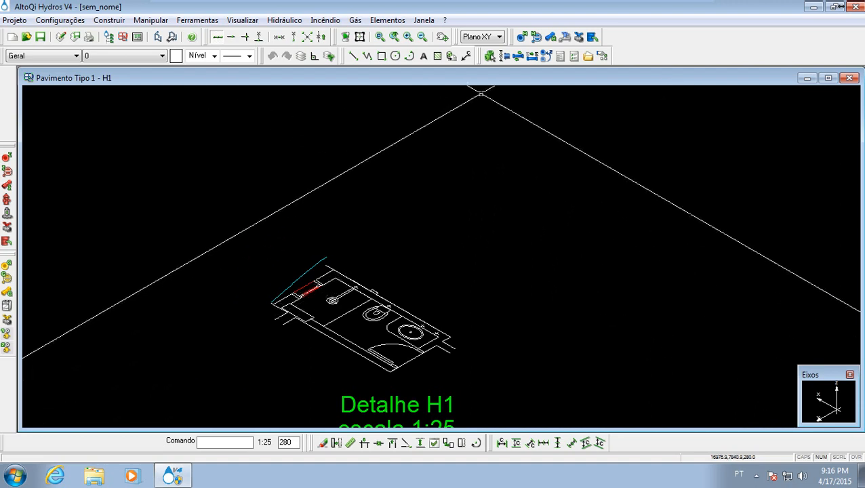
- Start a hydraulic pipe in detail H1 on the Água fria network with PVC rígido soldável as its material
click(551, 41)
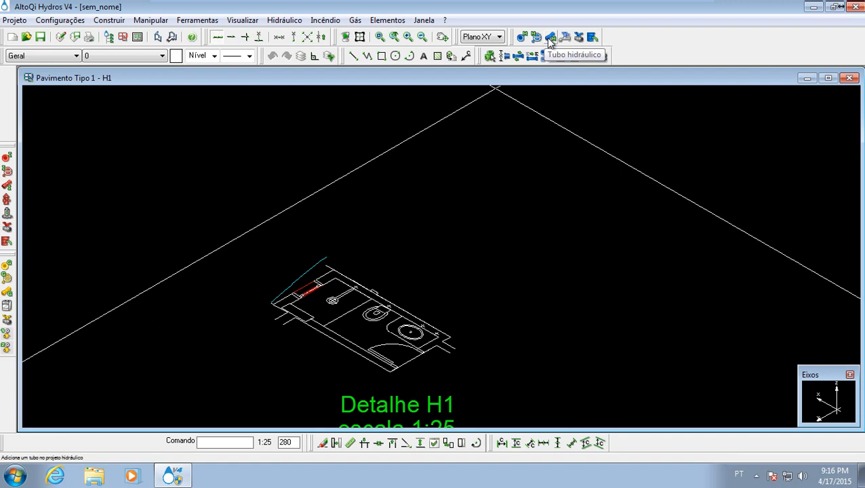
click(285, 21)
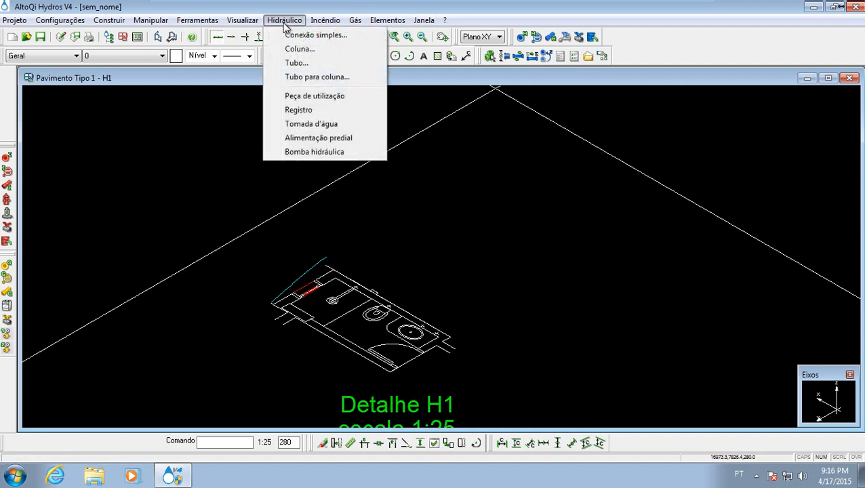
click(273, 63)
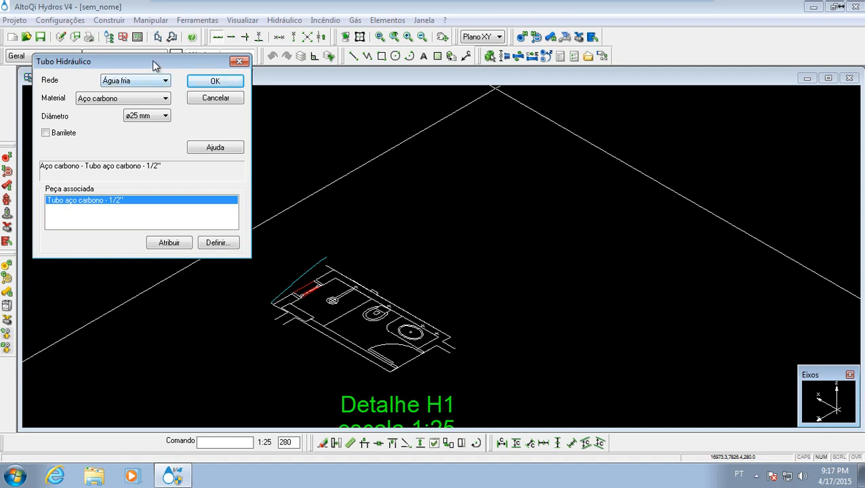
drag(154, 65, 160, 100)
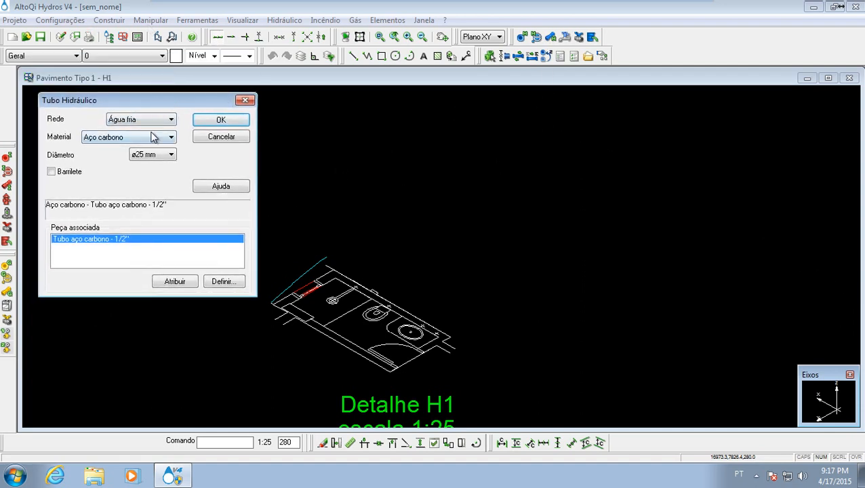
click(135, 122)
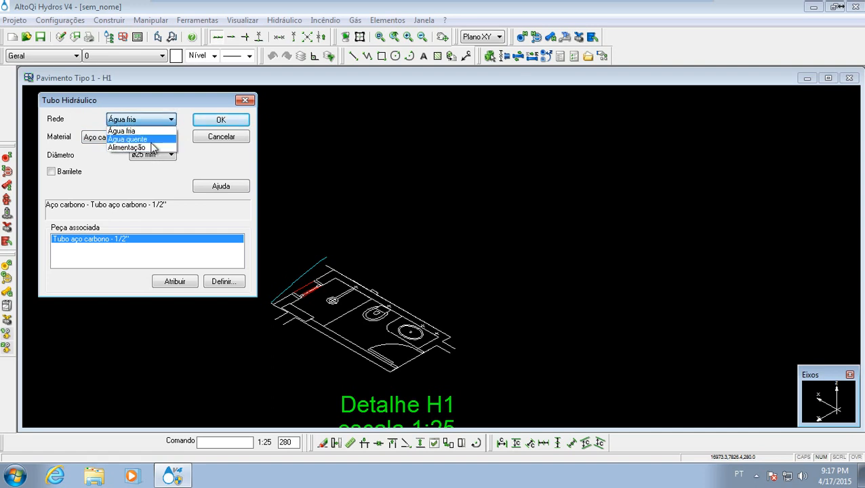
click(150, 133)
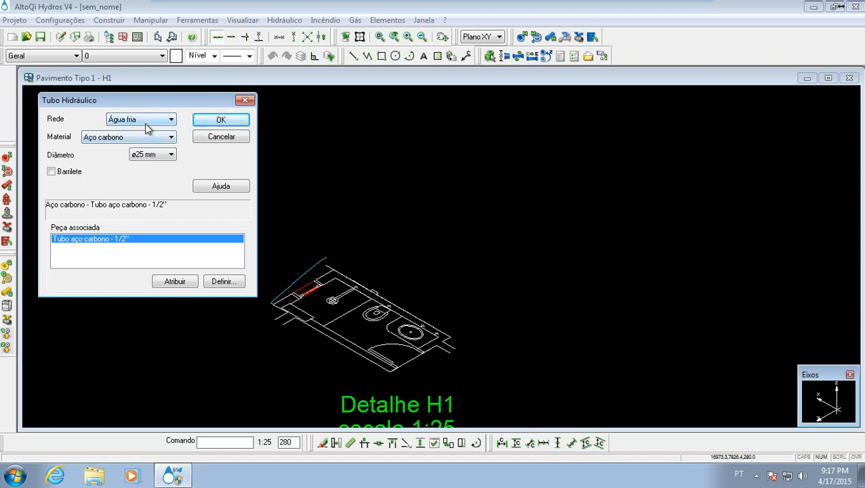
click(137, 139)
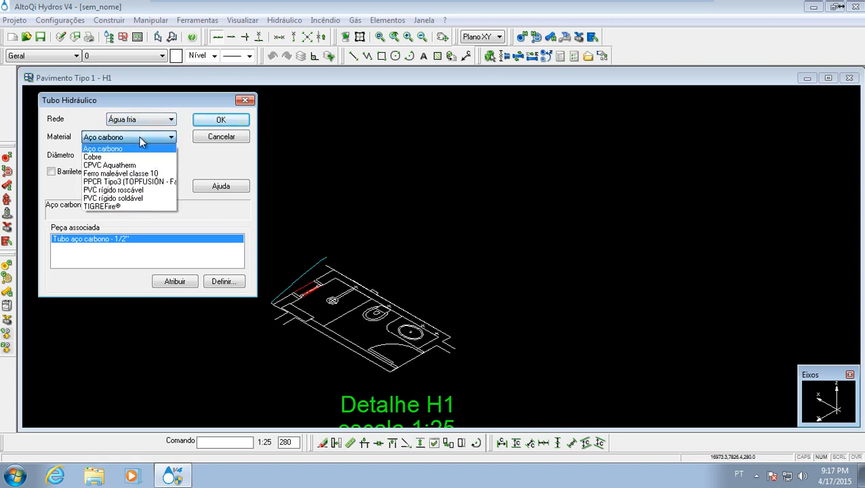
click(149, 198)
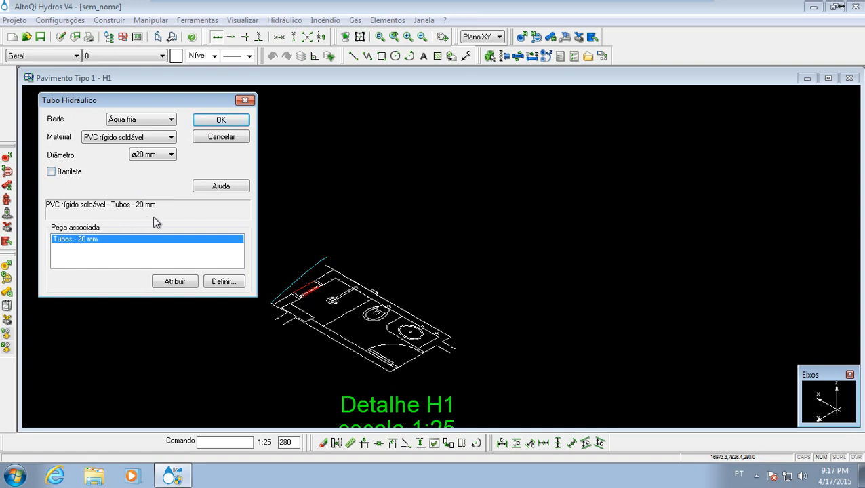
- Set the hydraulic pipe's diameter to ø25 mm and accept the settings to begin placing it
click(154, 160)
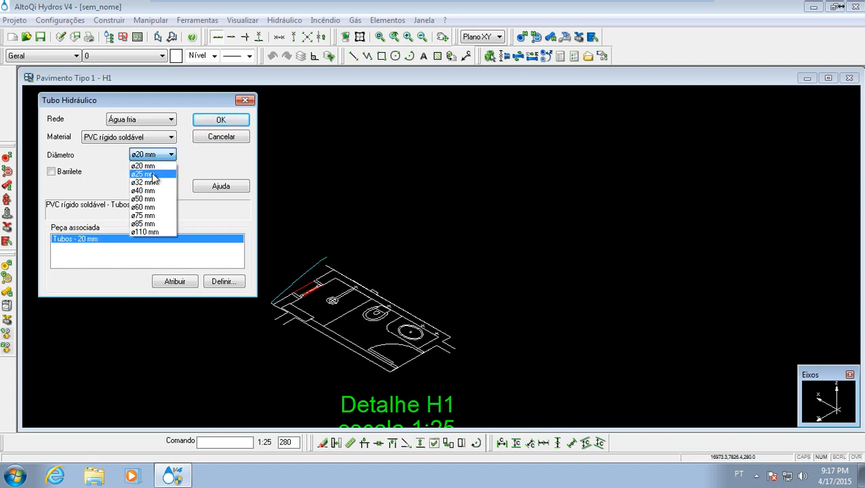
click(154, 174)
click(146, 155)
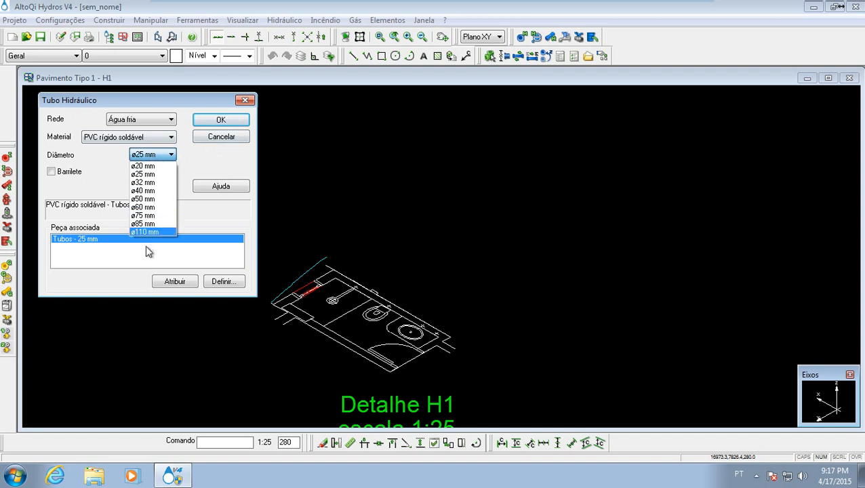
click(172, 177)
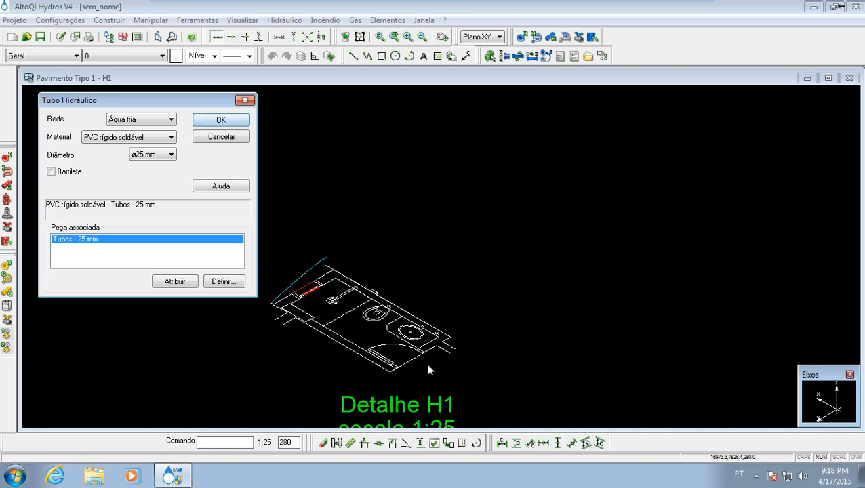
click(221, 120)
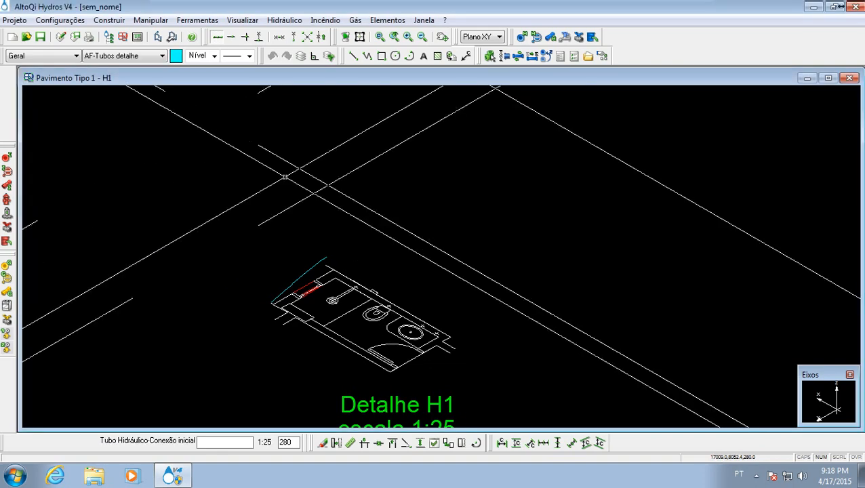
- Switch on plane-relative point input (Ponto rel. plano) for placing the hydraulic pipe's initial connection in detail H1
middle_drag(371, 232, 313, 216)
scroll(315, 277, up, 2)
middle_drag(296, 275, 195, 185)
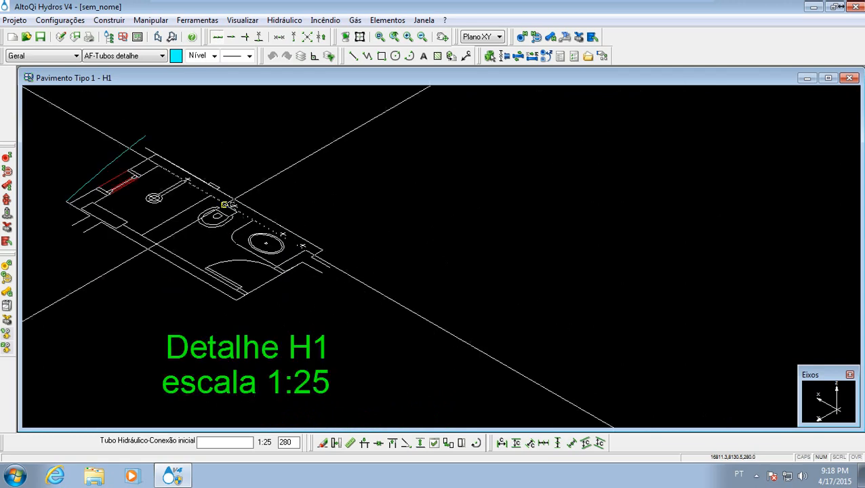
middle_drag(305, 206, 369, 256)
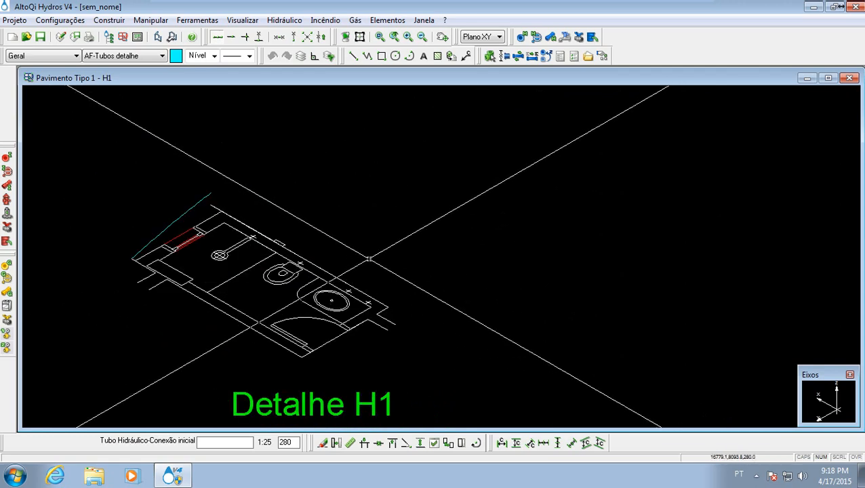
middle_drag(391, 245, 414, 290)
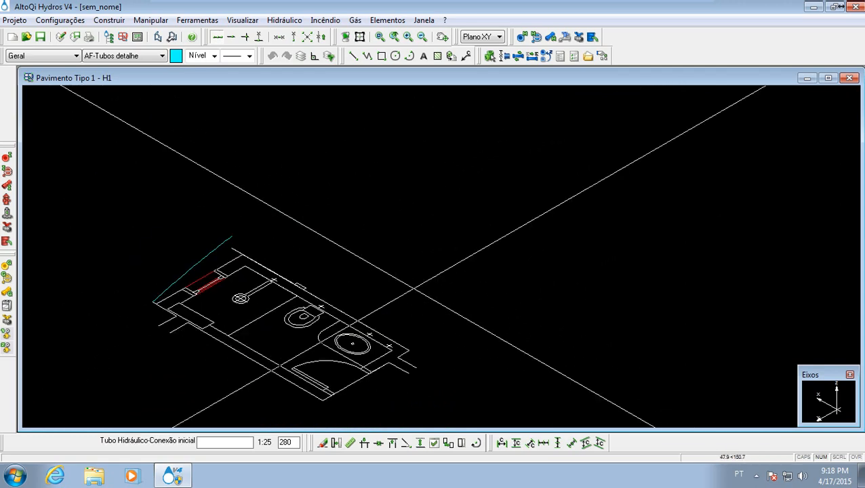
scroll(414, 290, down, 2)
mouse_move(411, 256)
middle_down()
mouse_move(413, 304)
mouse_move(388, 209)
mouse_move(393, 265)
middle_up()
scroll(388, 209, down, 1)
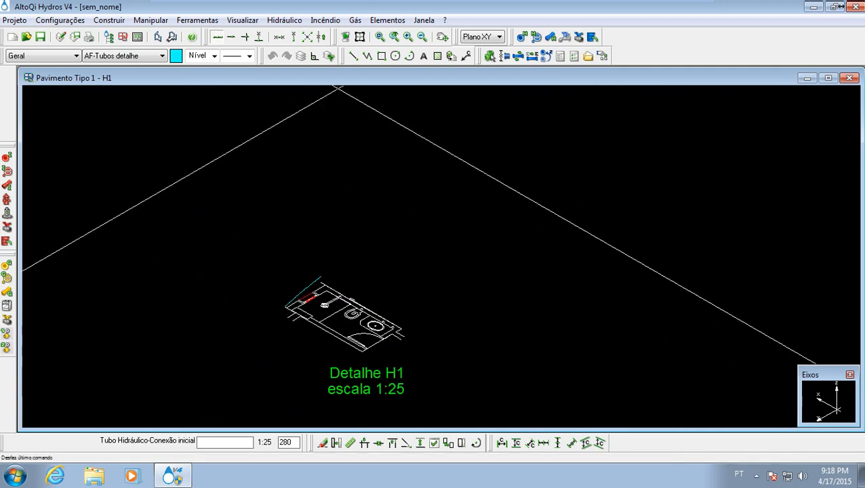
click(323, 39)
- Examine the marks along the wall behind the toilet and washbasin to locate the pipe's starting point
middle_drag(444, 304, 405, 237)
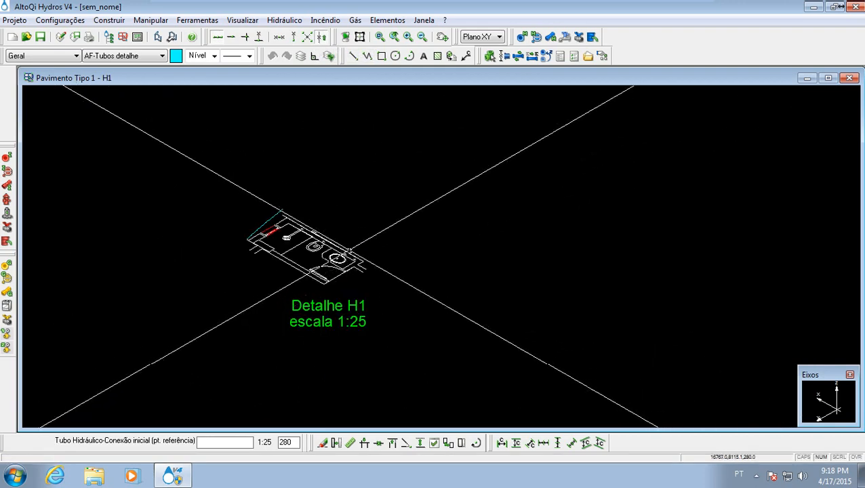
scroll(340, 234, up, 6)
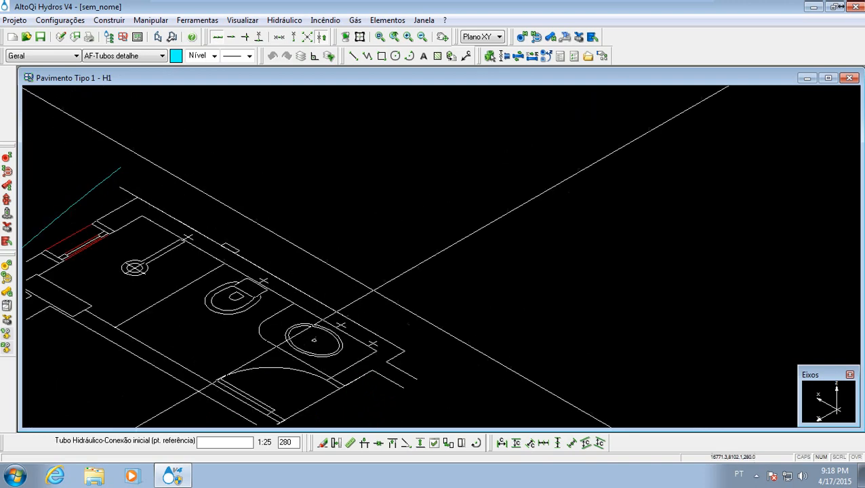
scroll(354, 272, up, 2)
middle_drag(354, 271, 390, 292)
scroll(392, 295, down, 1)
middle_drag(395, 322, 414, 217)
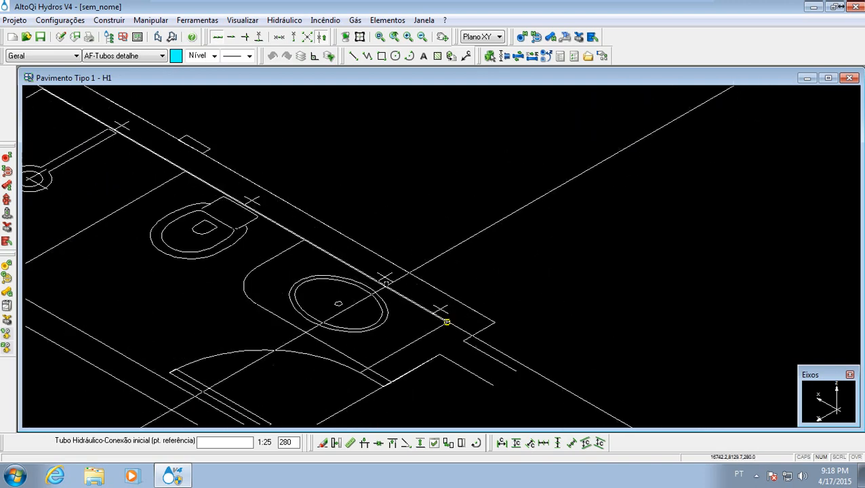
scroll(231, 210, down, 2)
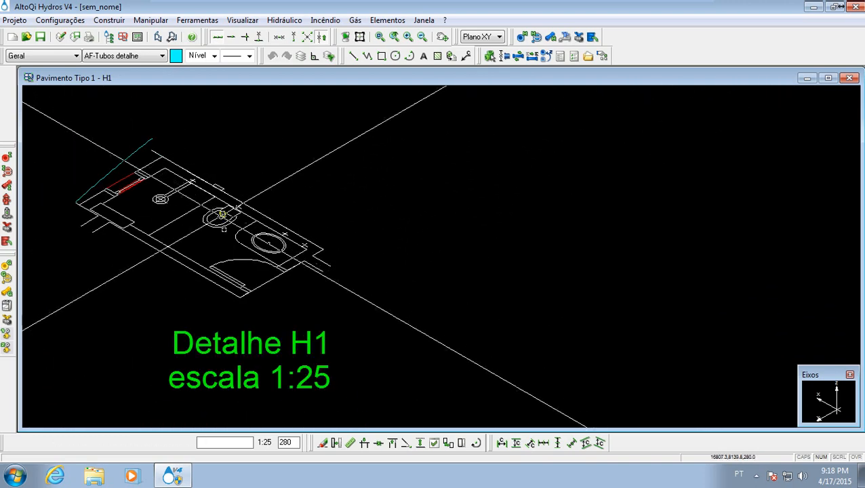
middle_drag(222, 215, 301, 259)
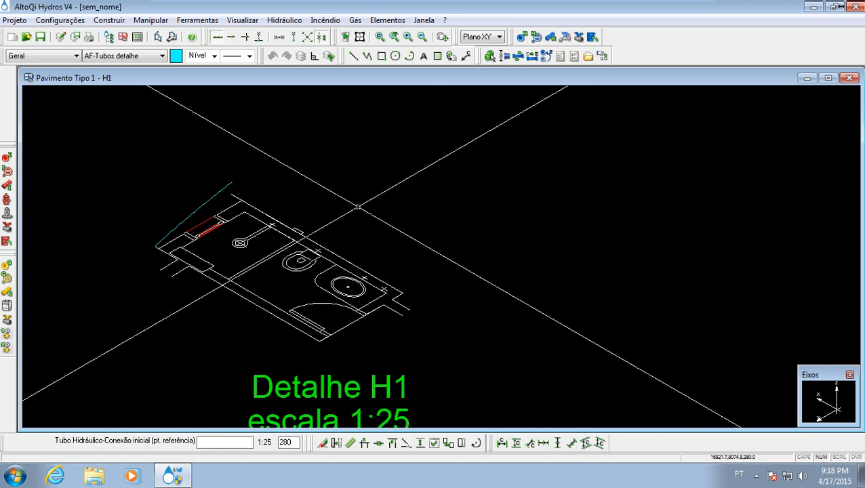
scroll(386, 289, up, 2)
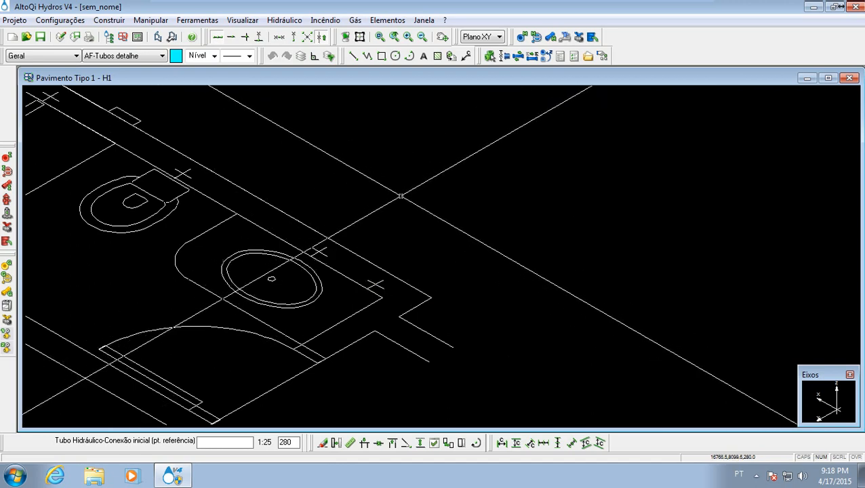
scroll(400, 196, down, 4)
middle_drag(401, 196, 398, 293)
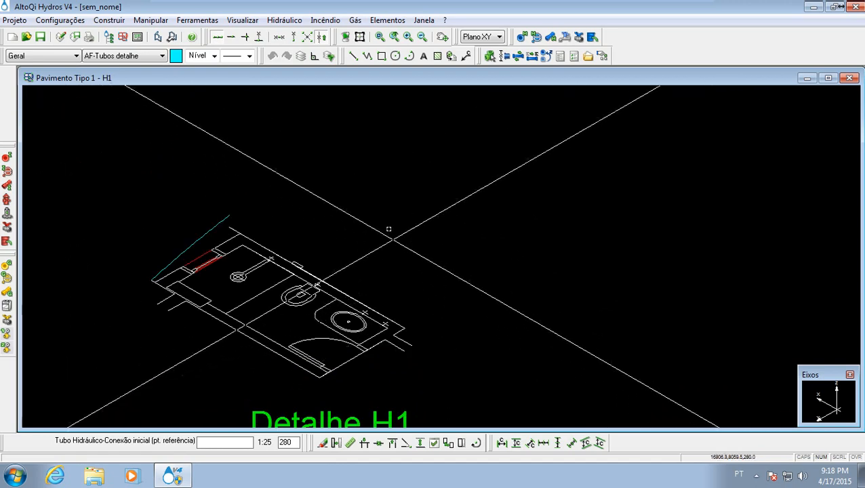
middle_drag(389, 230, 354, 223)
middle_drag(366, 262, 395, 239)
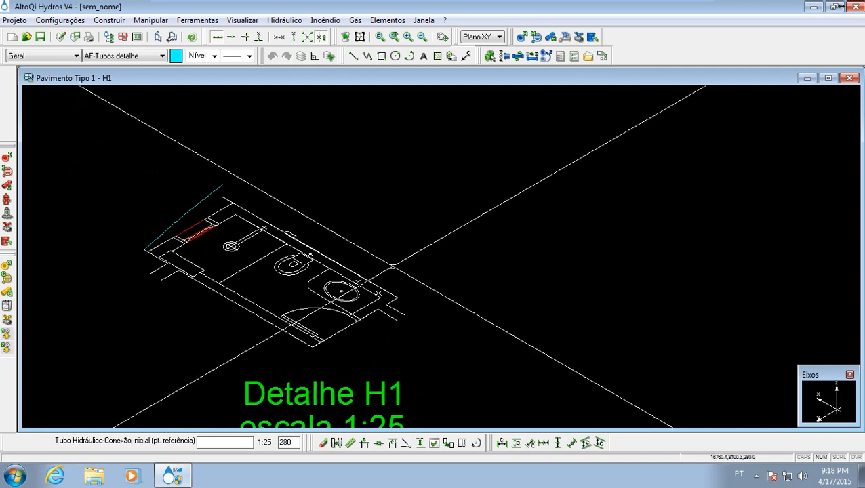
scroll(392, 266, up, 4)
middle_drag(357, 316, 367, 304)
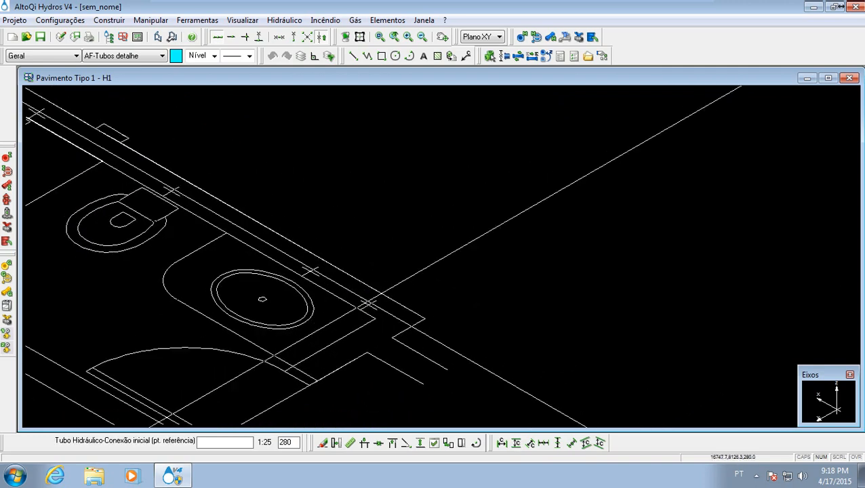
scroll(368, 302, down, 4)
key(Escape)
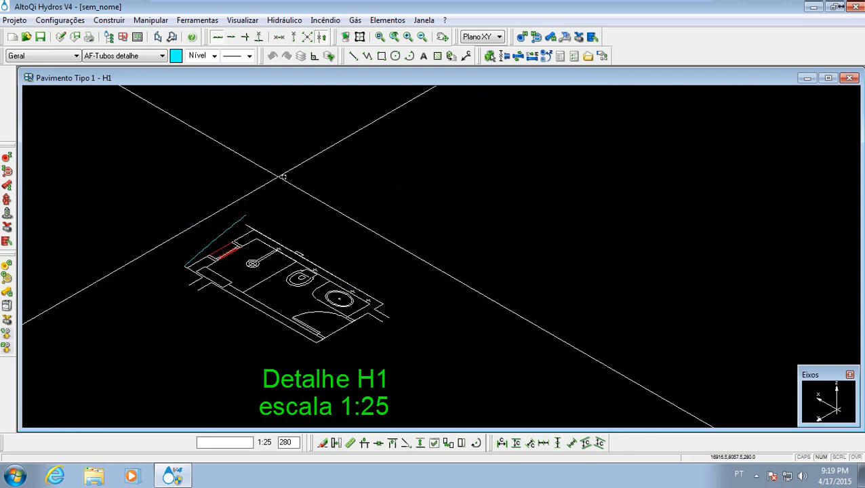
- Place the pipe's initial connection over the mark at the wall's end beyond the washbasin, at height 290
scroll(344, 335, up, 5)
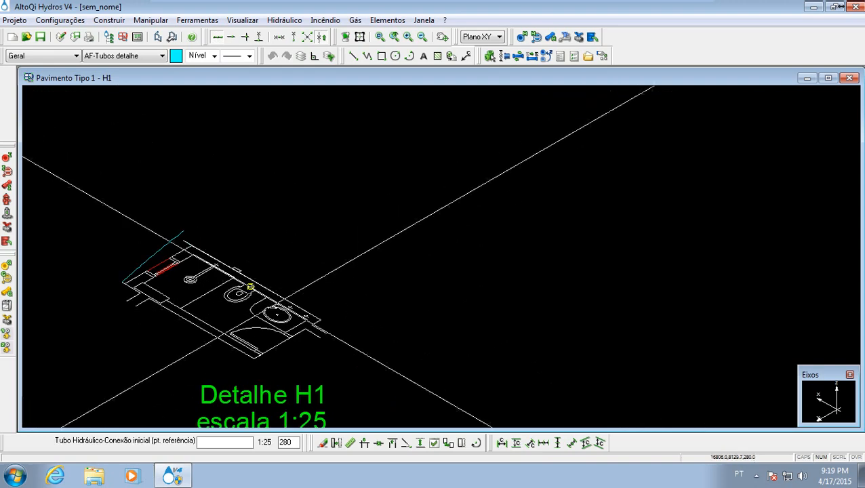
middle_drag(345, 335, 320, 374)
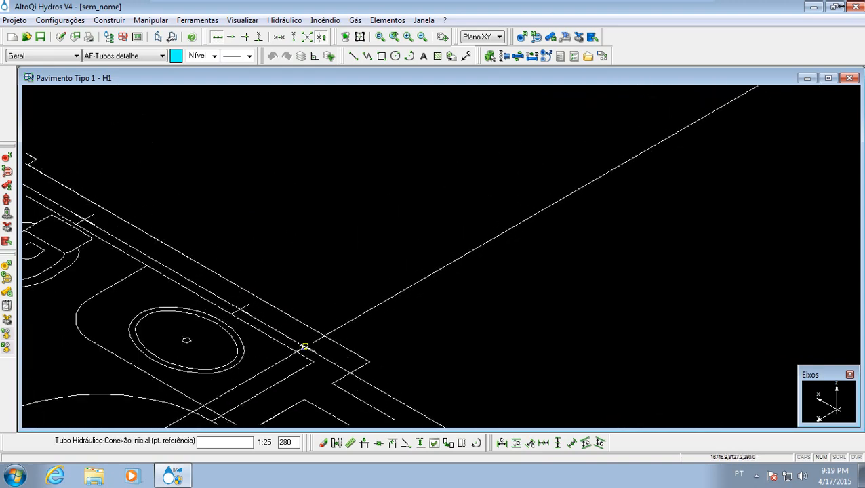
scroll(309, 343, up, 4)
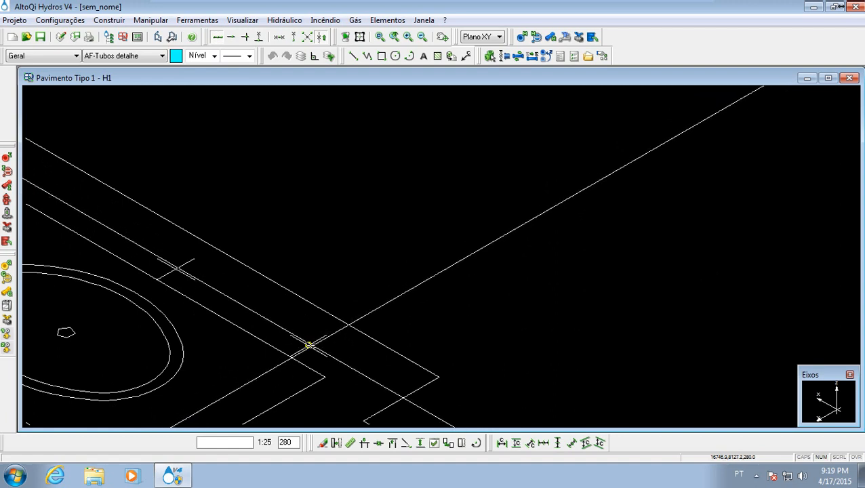
click(308, 346)
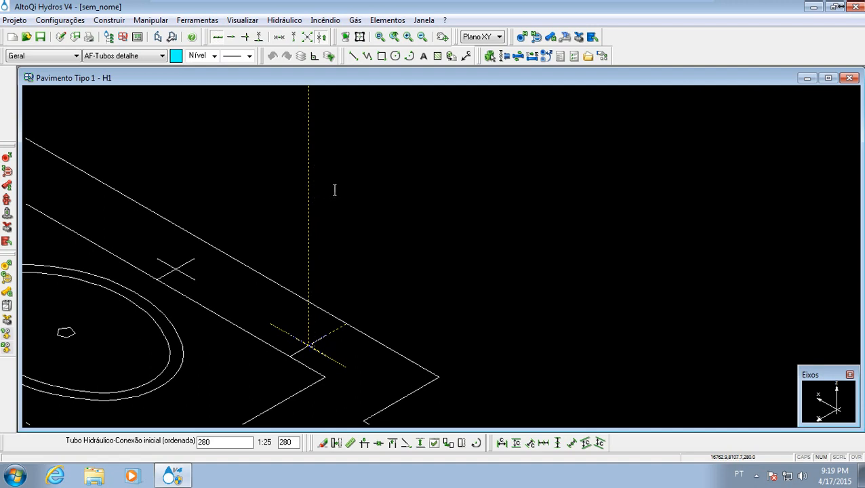
drag(218, 443, 149, 439)
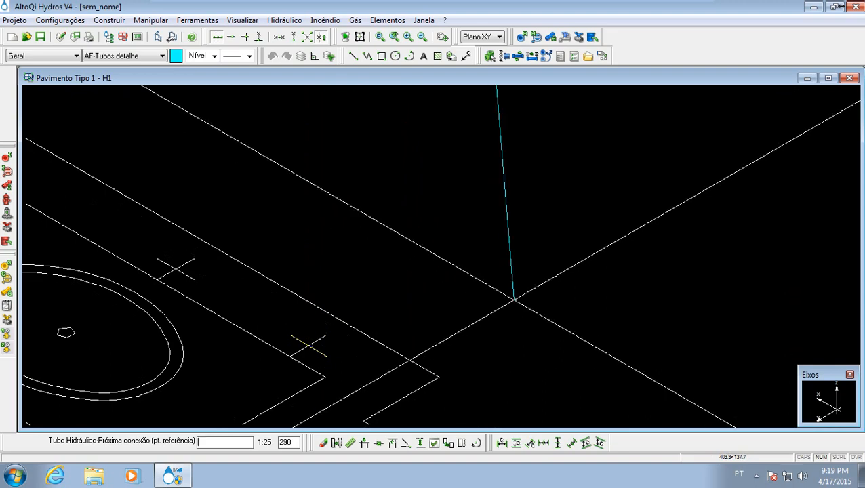
- Run the pipe vertically down at the same wall-end mark, placing its next connection at height 180
middle_drag(537, 258, 406, 297)
scroll(406, 296, down, 3)
middle_drag(396, 178, 373, 301)
scroll(373, 301, down, 1)
middle_drag(371, 237, 373, 315)
scroll(373, 315, down, 5)
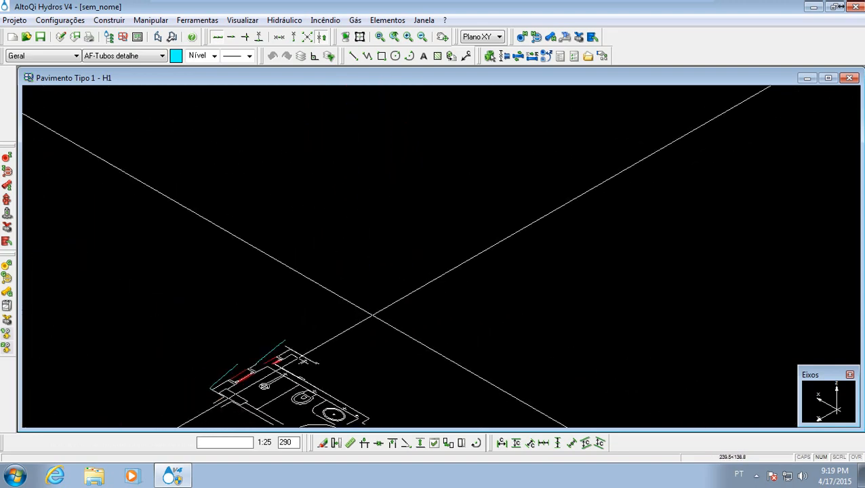
scroll(376, 352, up, 4)
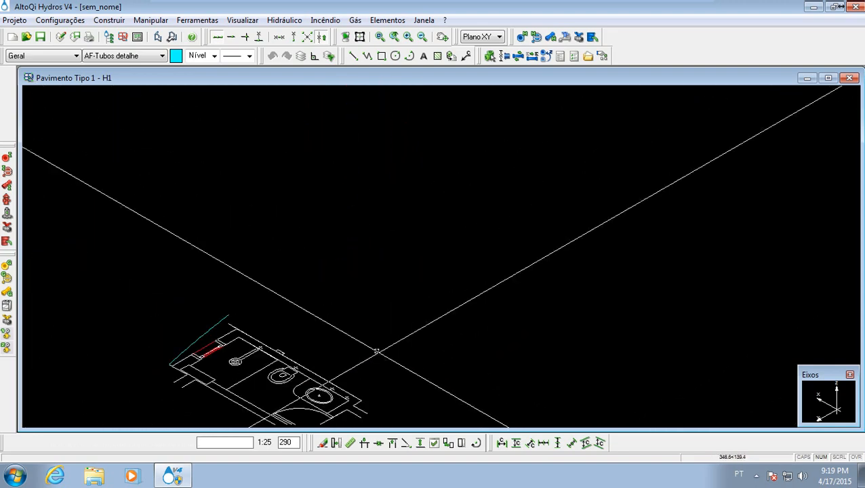
middle_drag(369, 356, 365, 322)
scroll(348, 358, up, 8)
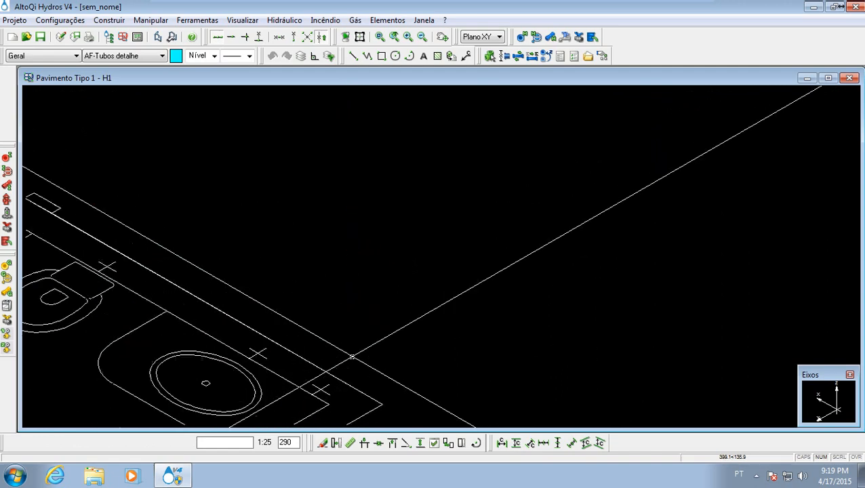
middle_drag(348, 358, 371, 295)
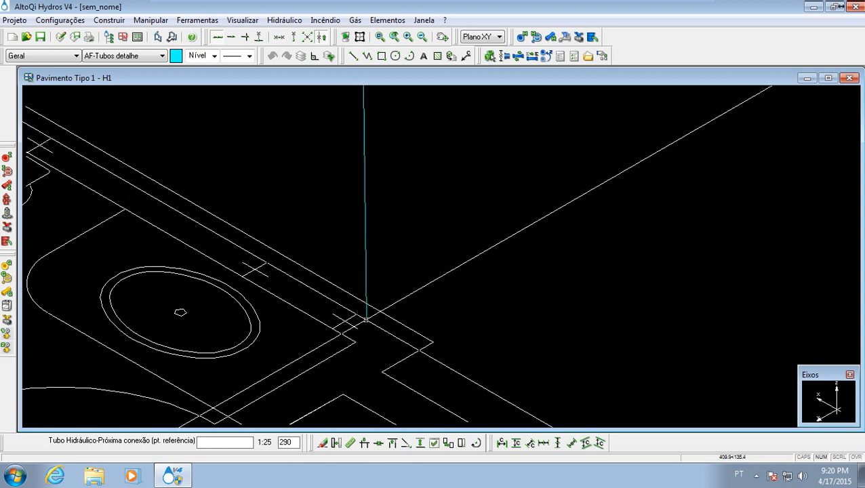
click(345, 321)
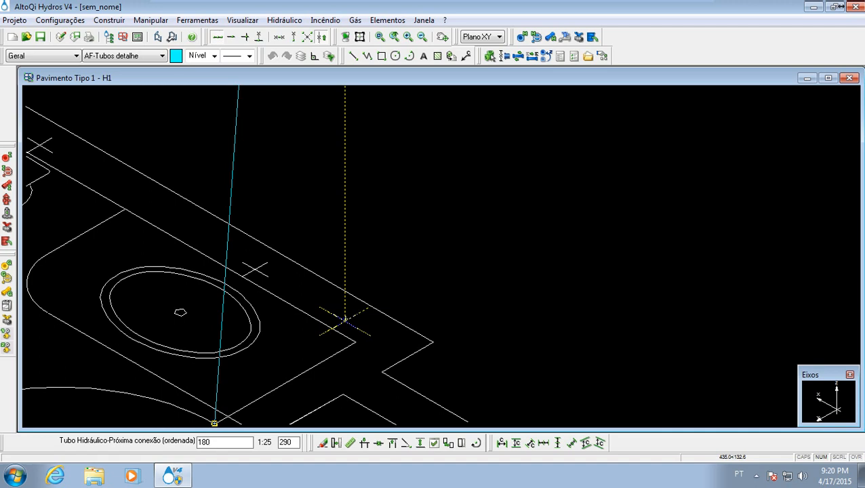
- Extend the pipe horizontally to a connection above the mark behind the washbasin, at height 180
scroll(345, 319, down, 6)
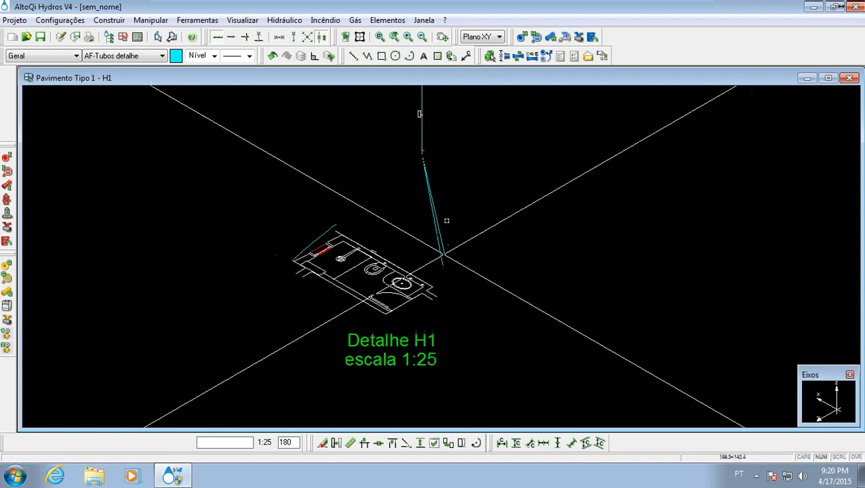
middle_drag(444, 255, 435, 312)
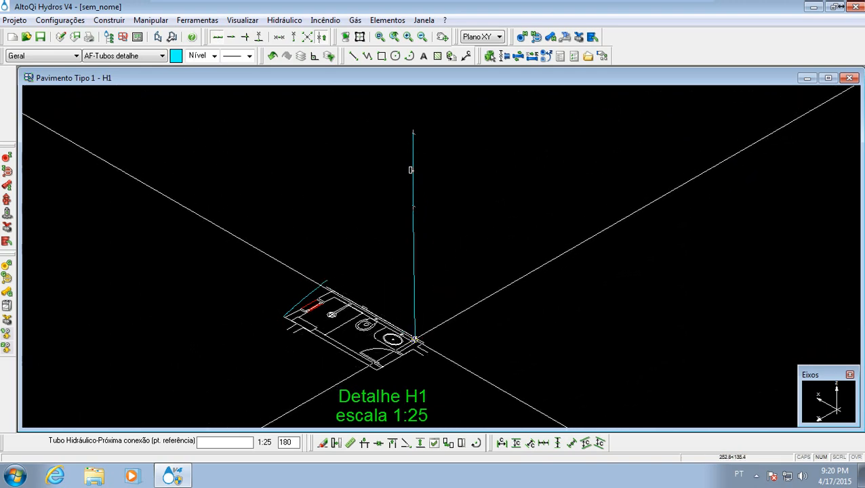
scroll(412, 339, up, 6)
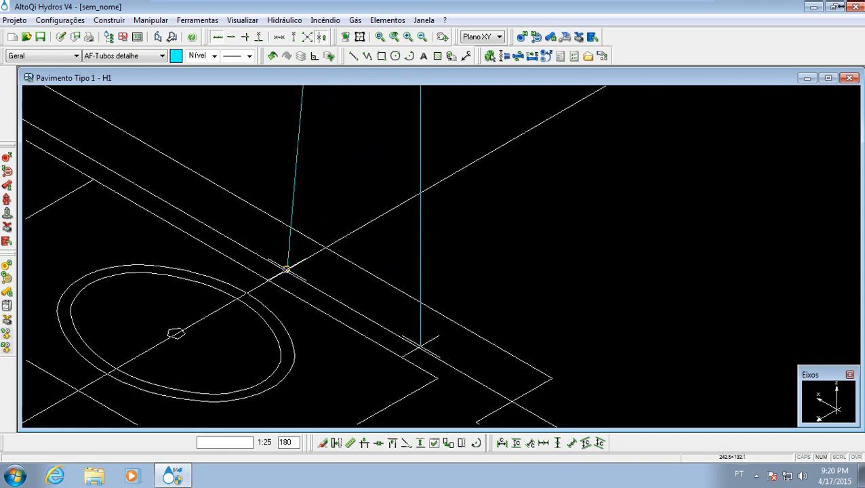
click(287, 270)
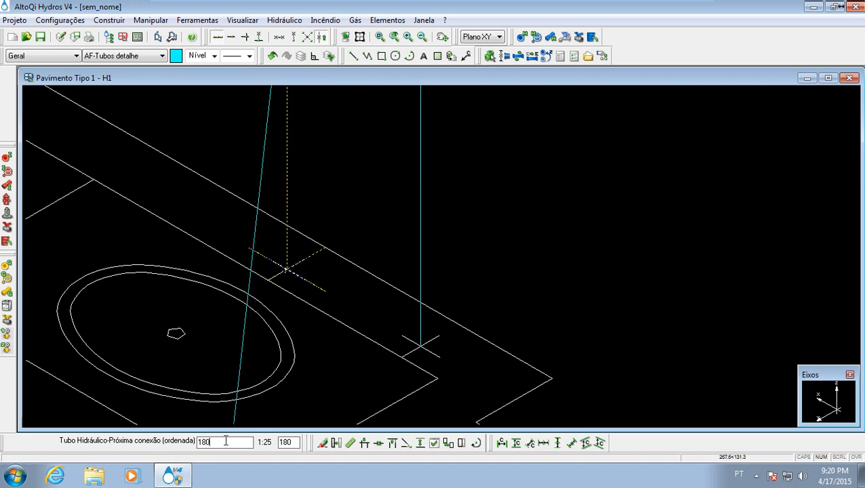
key(Return)
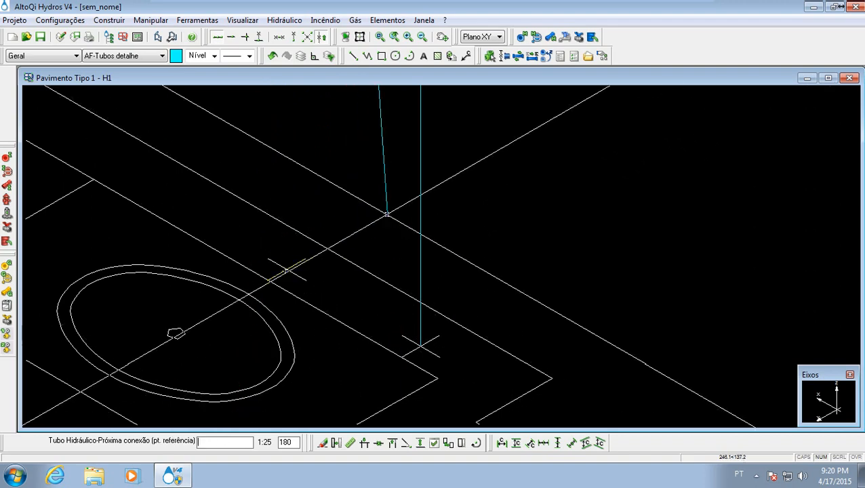
- Run the pipe vertically down at the mark behind the washbasin, placing its next connection at height 90
middle_drag(387, 226, 355, 351)
scroll(343, 354, down, 3)
middle_drag(353, 259, 350, 304)
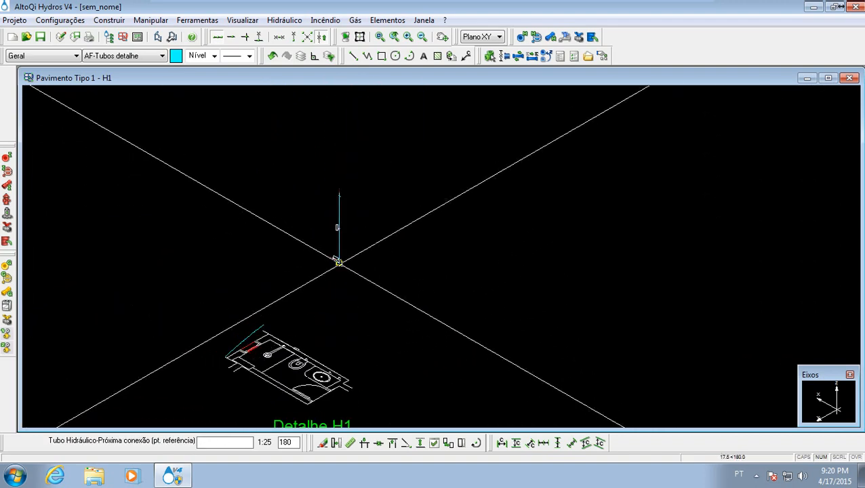
scroll(340, 263, up, 2)
middle_drag(287, 310, 294, 251)
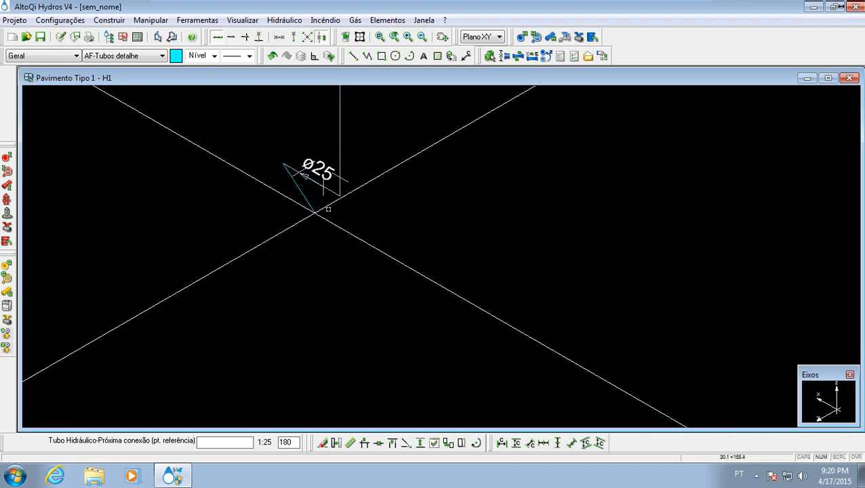
middle_drag(298, 310, 305, 178)
scroll(317, 223, down, 2)
middle_drag(291, 331, 301, 254)
scroll(302, 257, up, 1)
scroll(309, 298, up, 1)
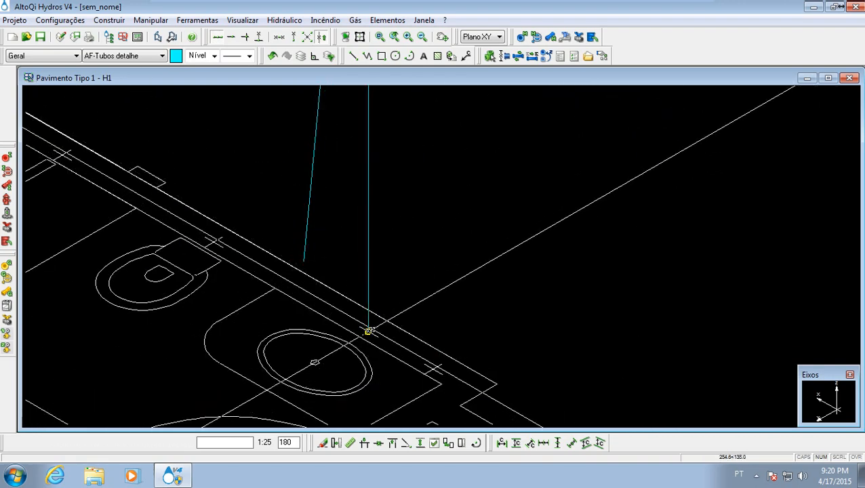
scroll(322, 340, up, 1)
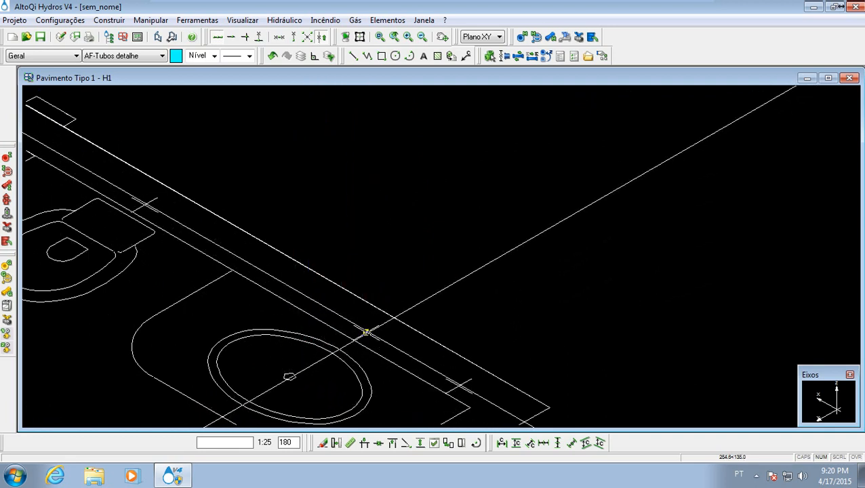
click(367, 333)
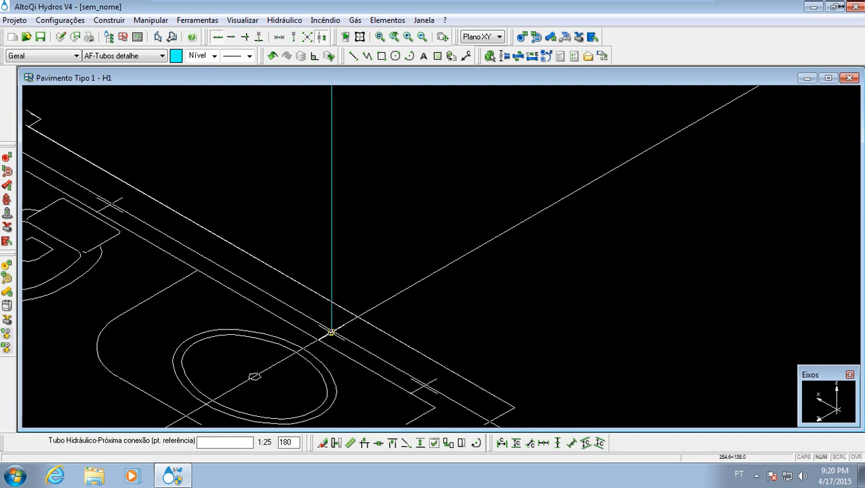
click(332, 332)
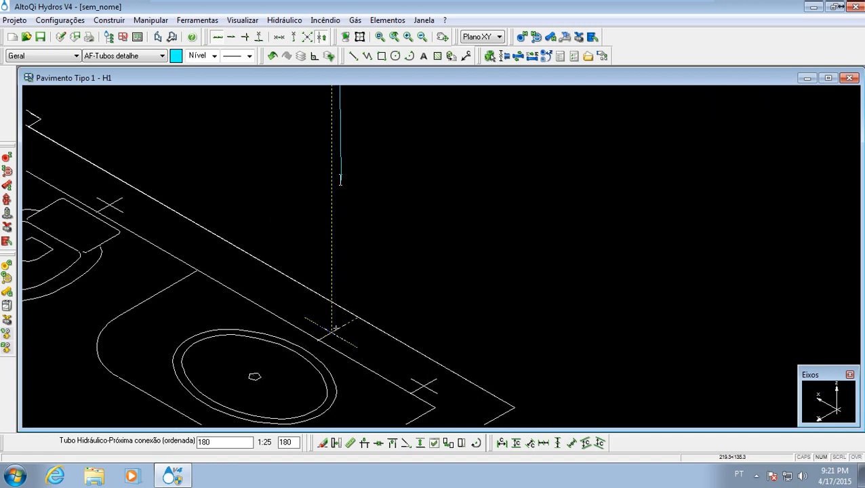
key(Return)
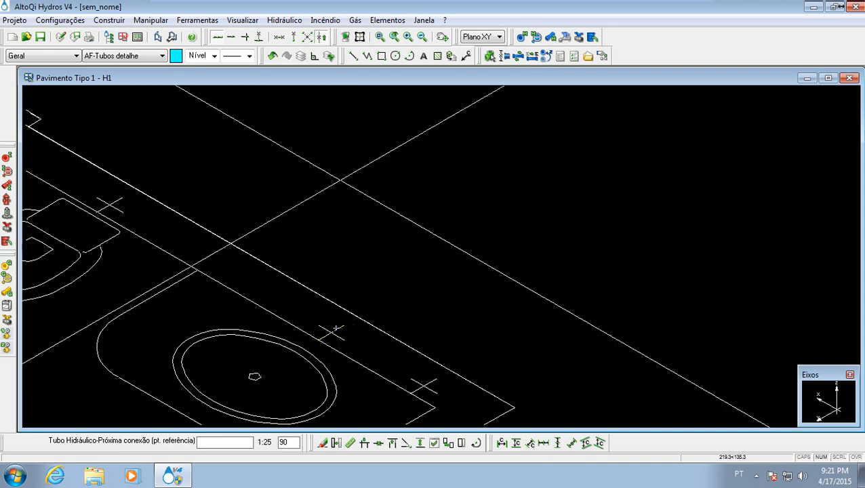
- Extend the pipe horizontally to a connection above the mark behind the toilet, at height 90
scroll(413, 249, down, 2)
scroll(409, 261, down, 2)
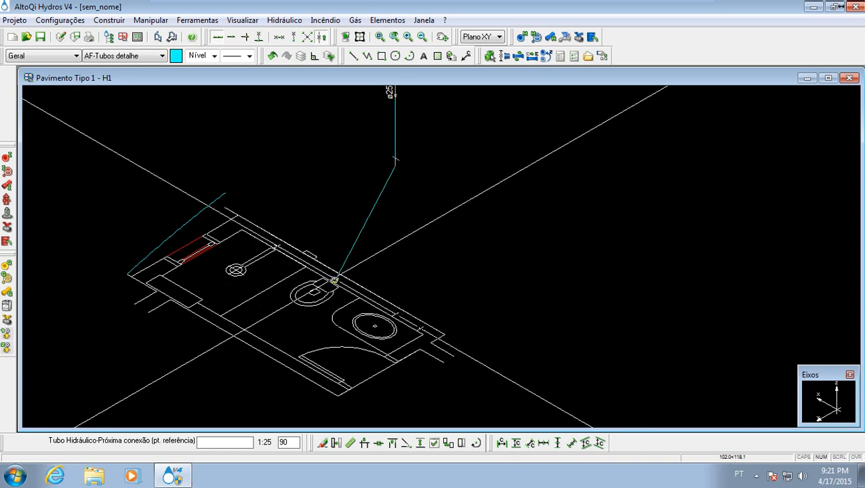
scroll(334, 280, up, 3)
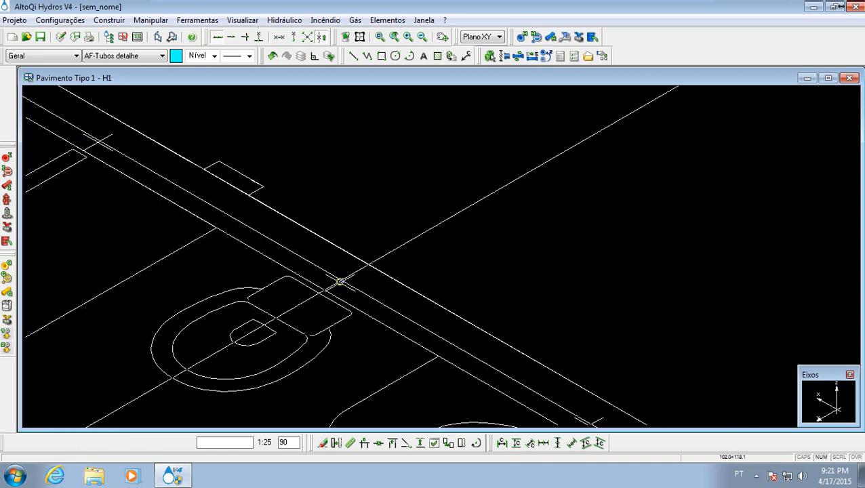
click(339, 282)
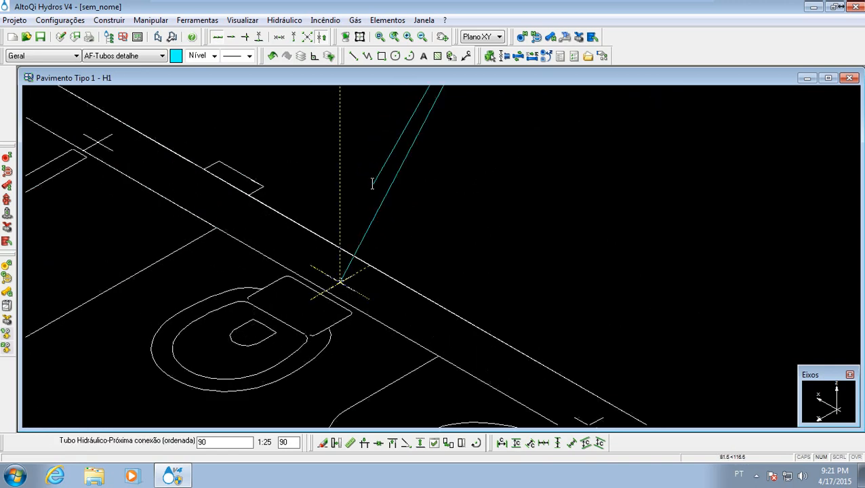
key(Return)
- Continue the pipe horizontally to the shower mark on the wall at height 90, and end the run there
middle_drag(329, 280, 258, 339)
scroll(255, 338, down, 4)
scroll(219, 317, up, 4)
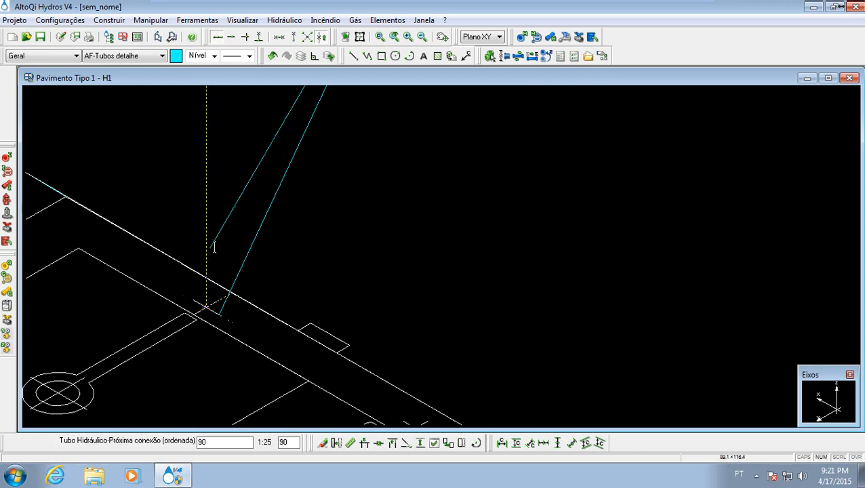
key(Return)
mouse_move(462, 229)
middle_down()
mouse_move(378, 269)
mouse_move(352, 320)
middle_up()
scroll(356, 256, down, 5)
key(Escape)
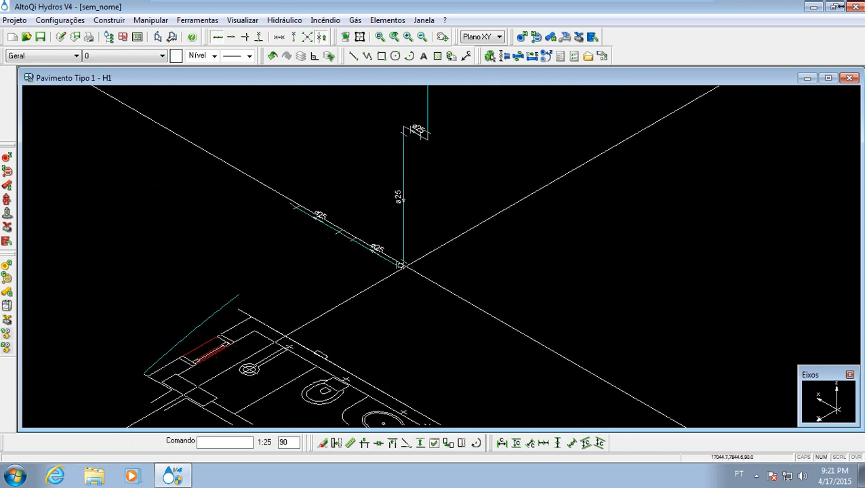
- Examine the drawn pipe run above the bathroom plan, from the vertical drop to the horizontal stretch ending at the shower
mouse_move(387, 263)
middle_down()
mouse_move(346, 242)
mouse_move(323, 212)
middle_up()
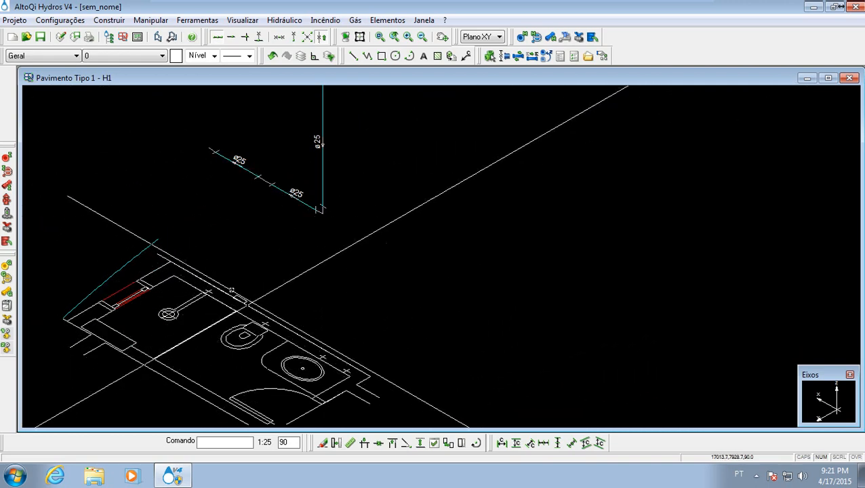
middle_drag(179, 154, 164, 284)
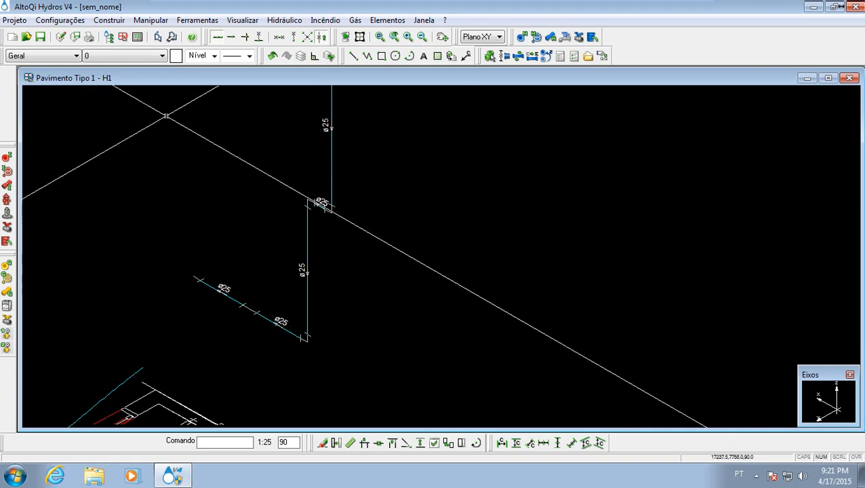
scroll(191, 268, up, 5)
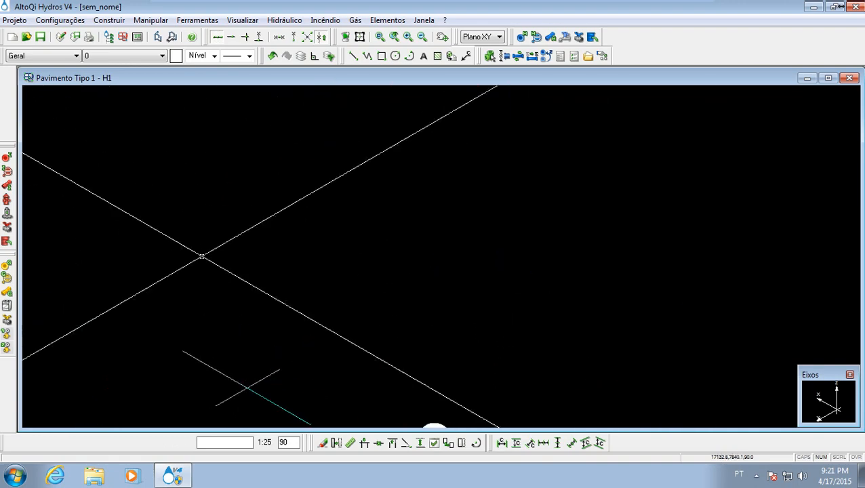
scroll(202, 256, down, 4)
middle_drag(267, 337, 260, 191)
scroll(283, 273, down, 2)
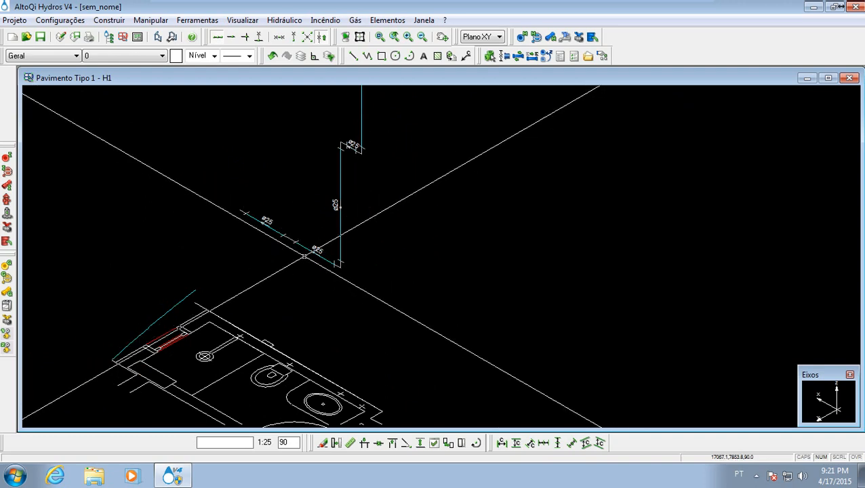
middle_drag(302, 300, 278, 256)
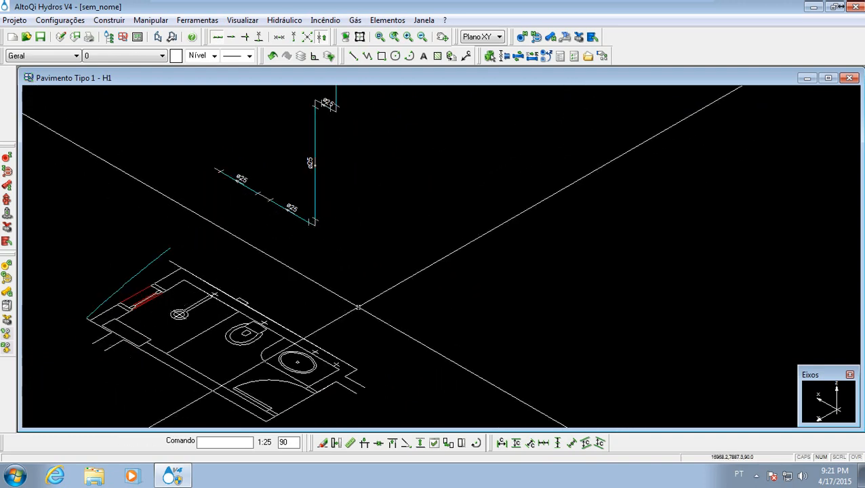
mouse_move(310, 200)
middle_down()
mouse_move(367, 241)
mouse_move(339, 207)
mouse_move(351, 276)
mouse_move(380, 263)
mouse_move(378, 270)
mouse_move(394, 216)
middle_up()
scroll(371, 297, down, 2)
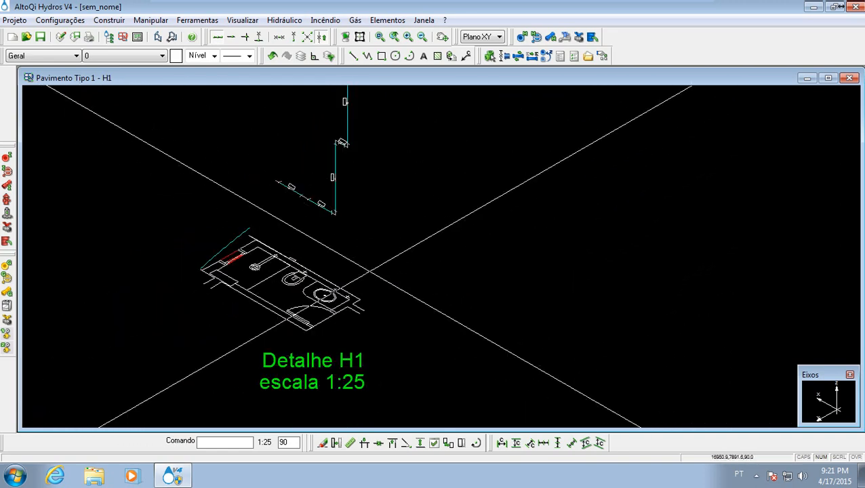
- Start a cold-water pipe in 25 mm PVC rígido soldável, with its initial connection over the shower mark at height 90
click(553, 39)
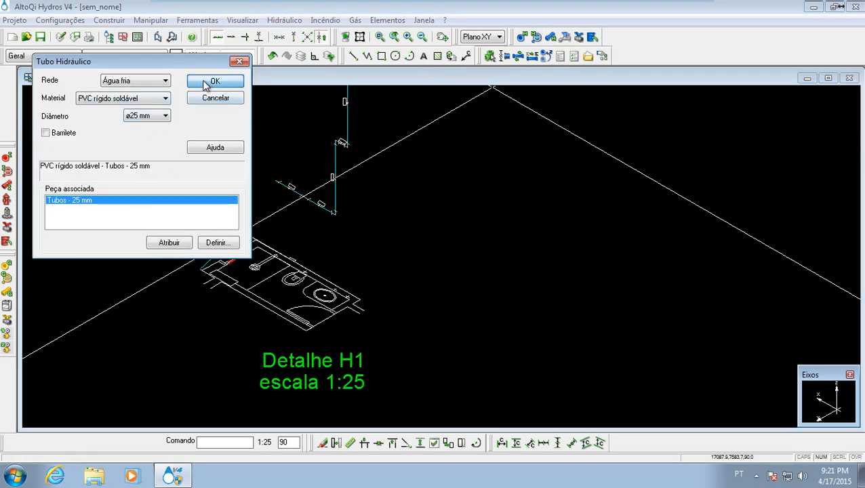
click(206, 84)
scroll(342, 237, up, 5)
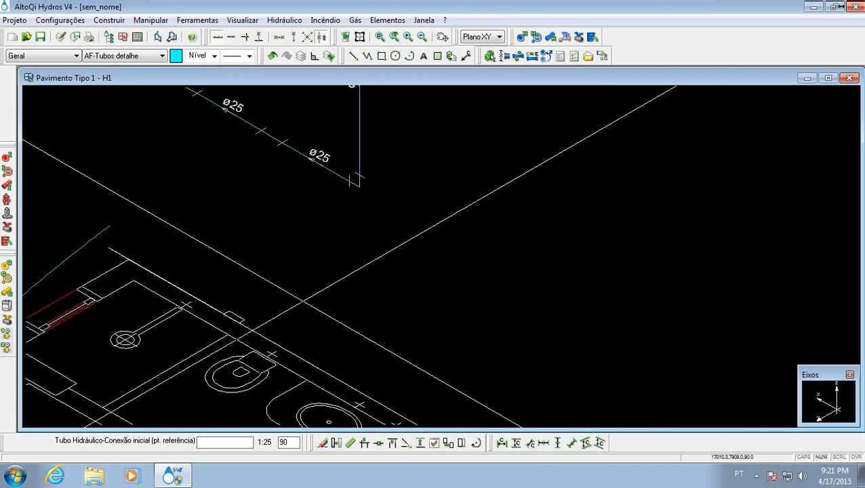
middle_drag(205, 260, 290, 297)
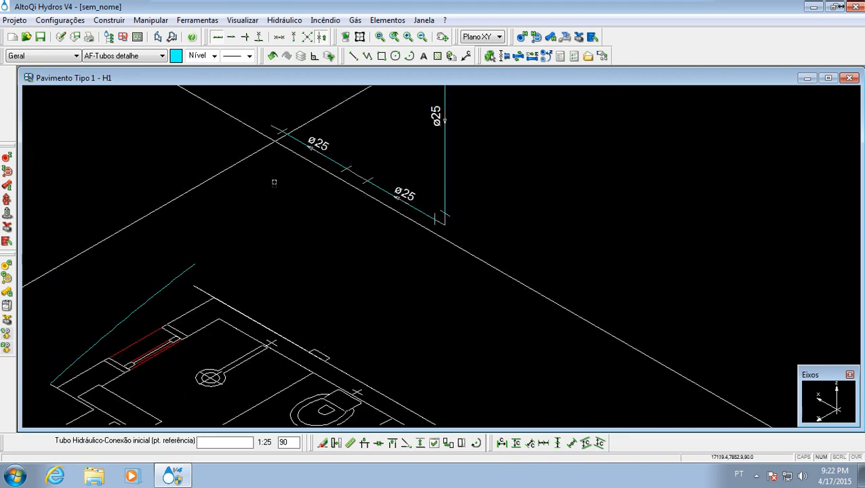
scroll(272, 342, up, 2)
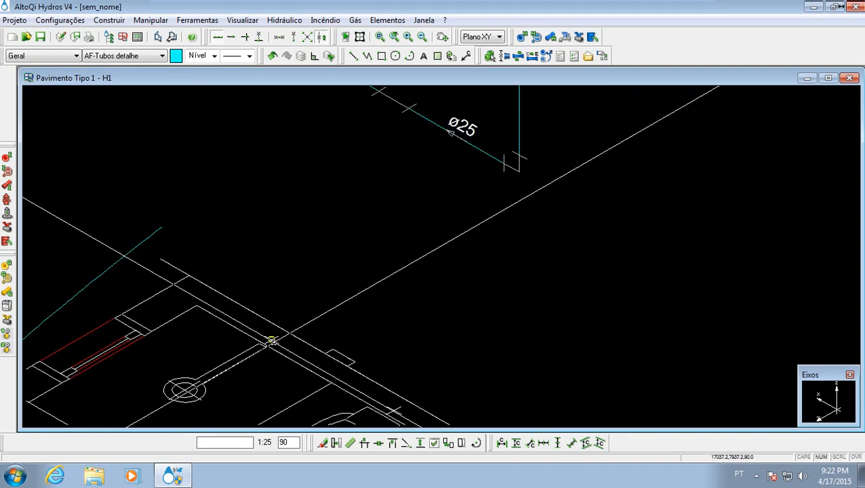
scroll(271, 341, up, 3)
click(264, 333)
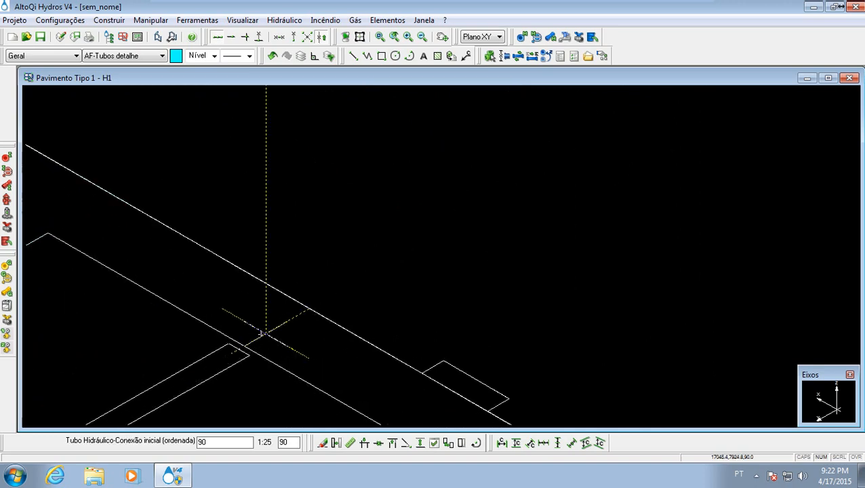
key(Return)
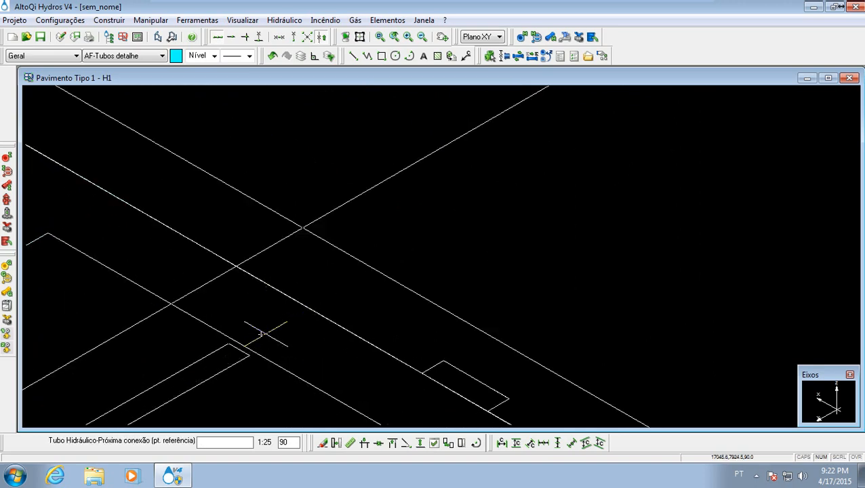
- Run the pipe vertically up at the shower mark to a connection at height 120, and end the run there
scroll(258, 322, down, 3)
scroll(193, 168, down, 3)
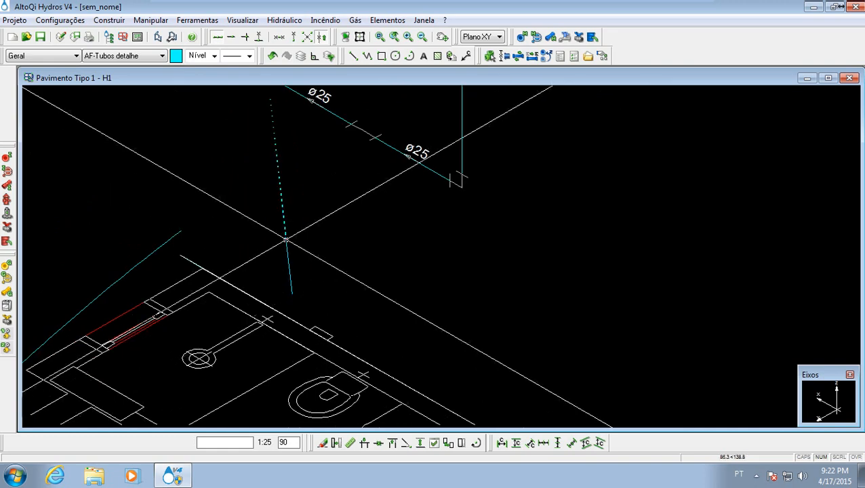
scroll(273, 285, up, 5)
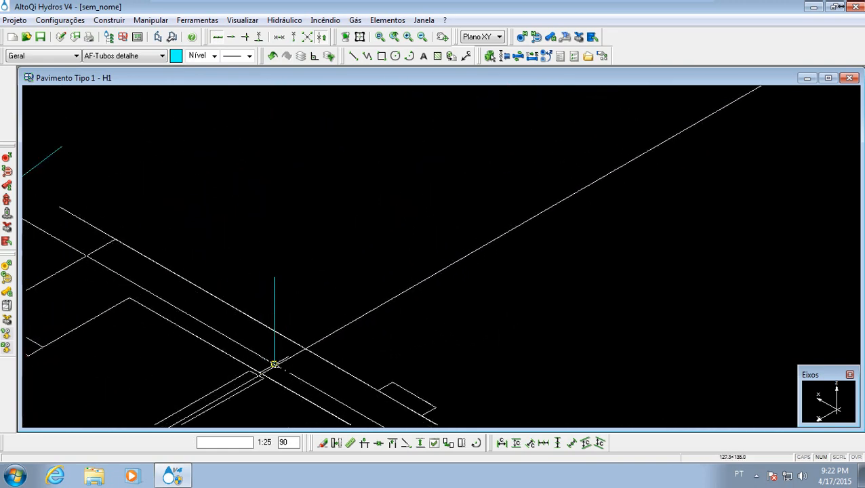
click(274, 364)
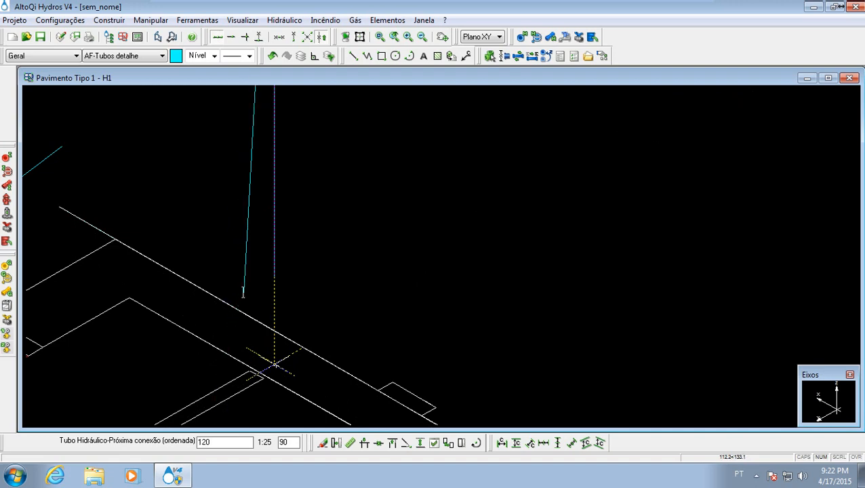
key(Return)
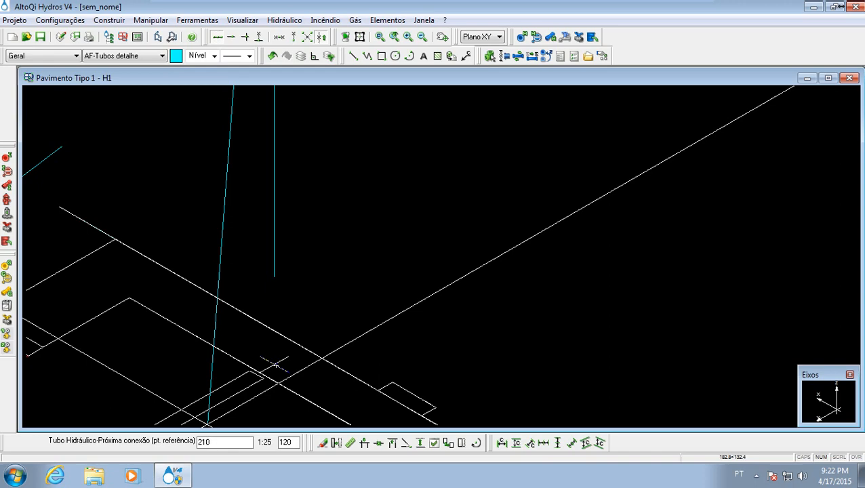
key(Escape)
scroll(301, 280, down, 5)
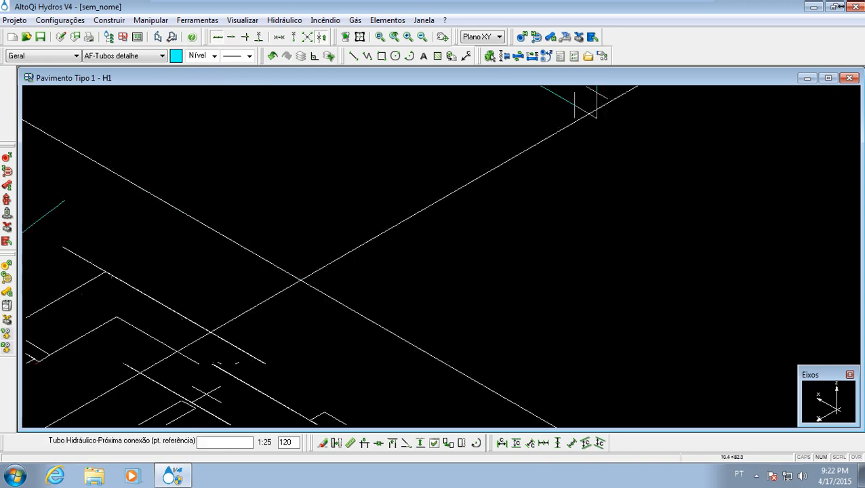
mouse_move(297, 201)
middle_down()
mouse_move(309, 293)
mouse_move(297, 208)
middle_up()
key(Escape)
- Start another hydraulic pipe with its initial connection over the shower mark at height 210
mouse_move(292, 150)
middle_down()
mouse_move(283, 282)
mouse_move(294, 252)
middle_up()
scroll(283, 282, up, 4)
scroll(283, 283, down, 4)
click(535, 36)
click(213, 82)
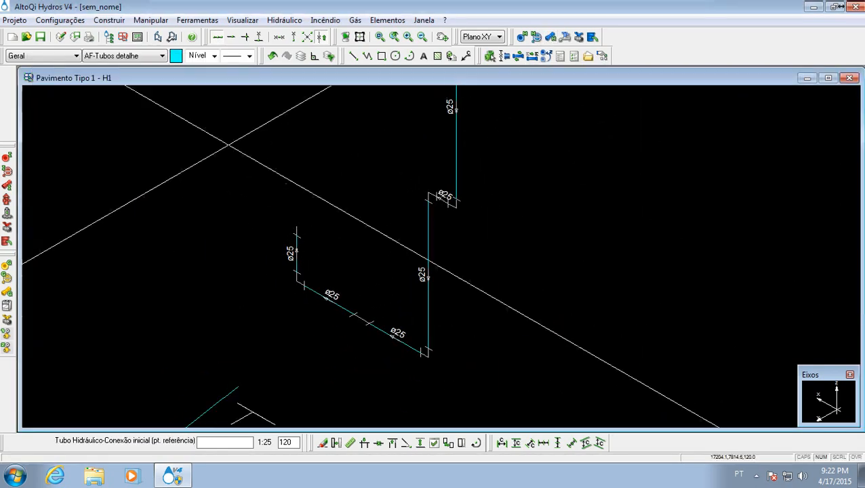
middle_drag(274, 306, 289, 245)
scroll(309, 350, up, 2)
click(314, 401)
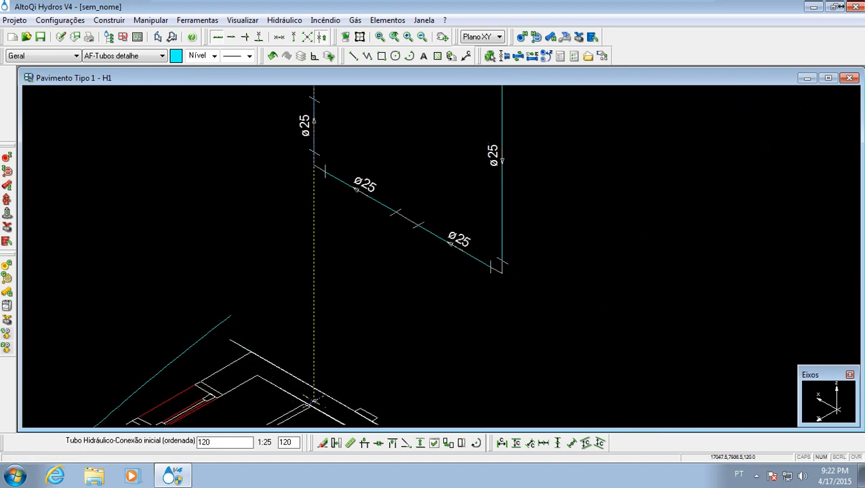
key(Return)
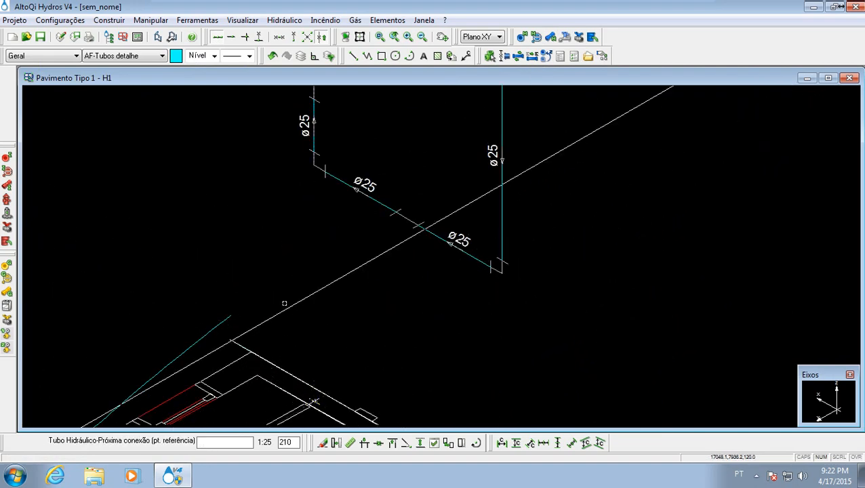
- Run this pipe vertically down at the shower mark to a connection at height 120, and end the run
scroll(364, 263, down, 3)
scroll(344, 262, up, 4)
scroll(336, 287, up, 2)
middle_drag(331, 377, 249, 245)
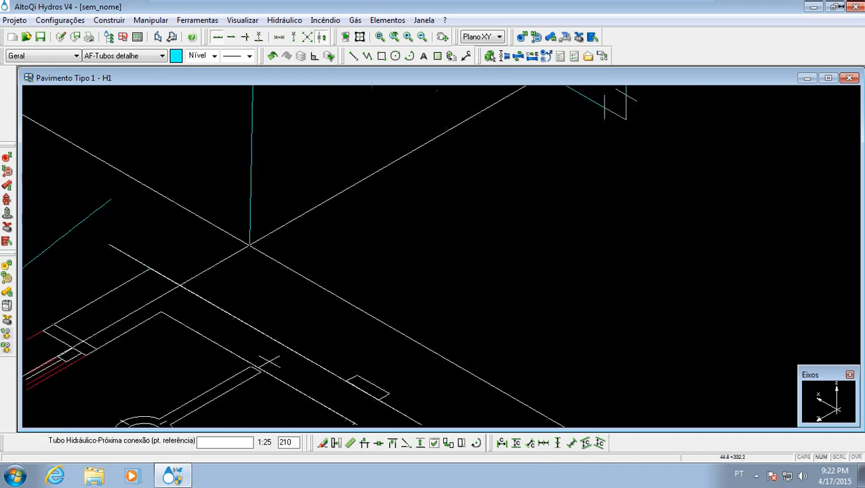
click(269, 361)
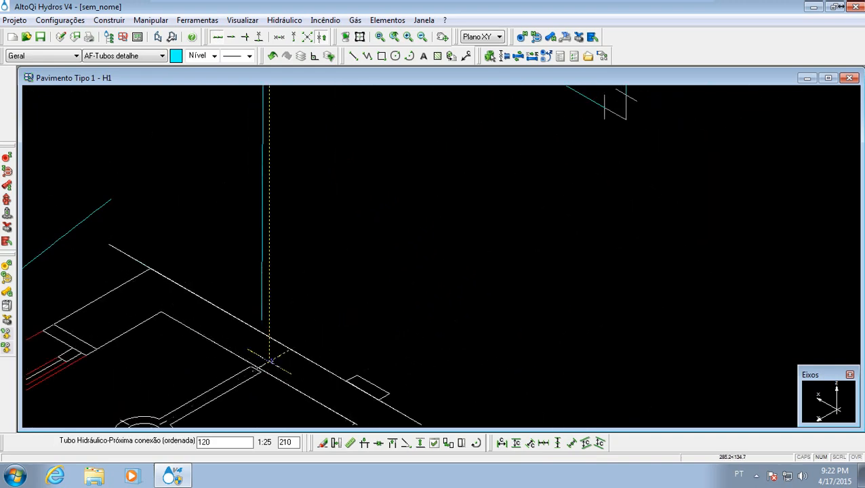
key(Return)
key(Escape)
scroll(263, 335, down, 4)
middle_drag(267, 230, 286, 312)
scroll(288, 313, down, 2)
scroll(268, 233, up, 4)
scroll(273, 228, down, 3)
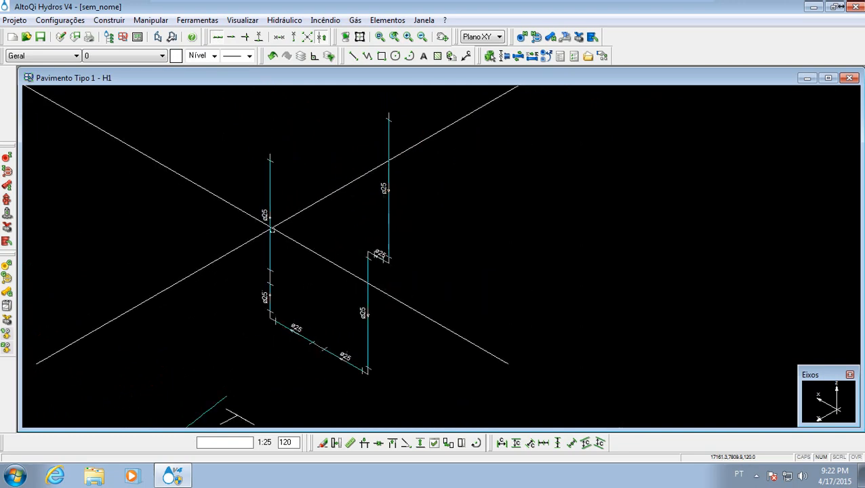
- Start a cold-water pipe in 25 mm PVC rígido soldável, with its initial connection over the washbasin mark at height 90
middle_drag(273, 229, 272, 143)
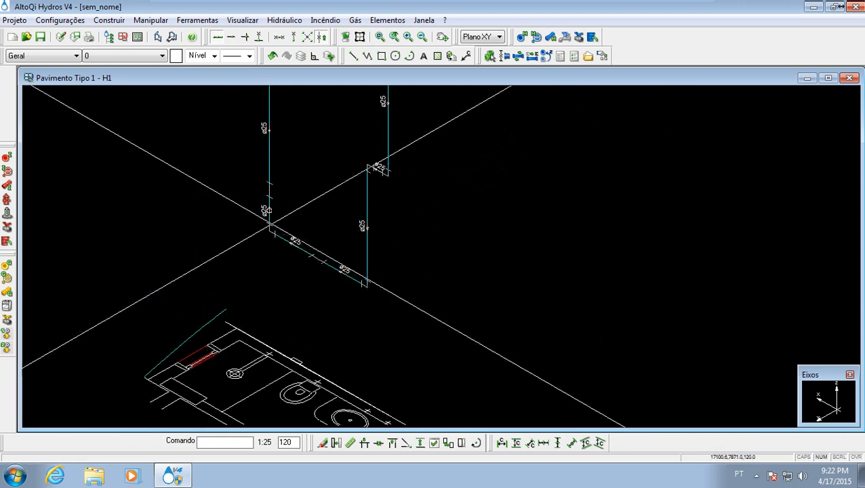
middle_drag(348, 257, 322, 198)
middle_drag(317, 235, 322, 169)
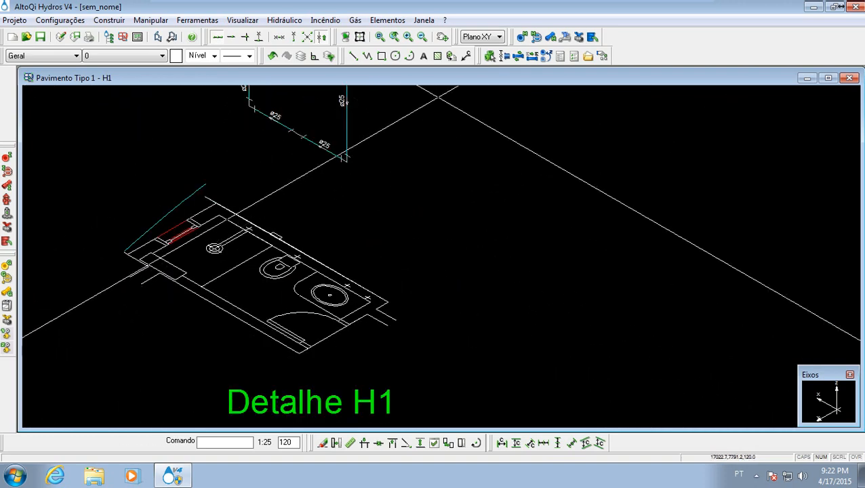
click(552, 39)
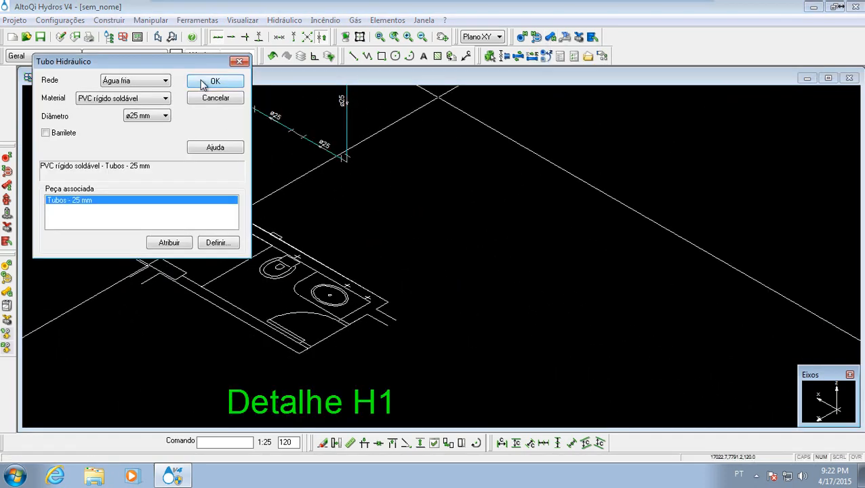
click(214, 81)
scroll(346, 272, up, 5)
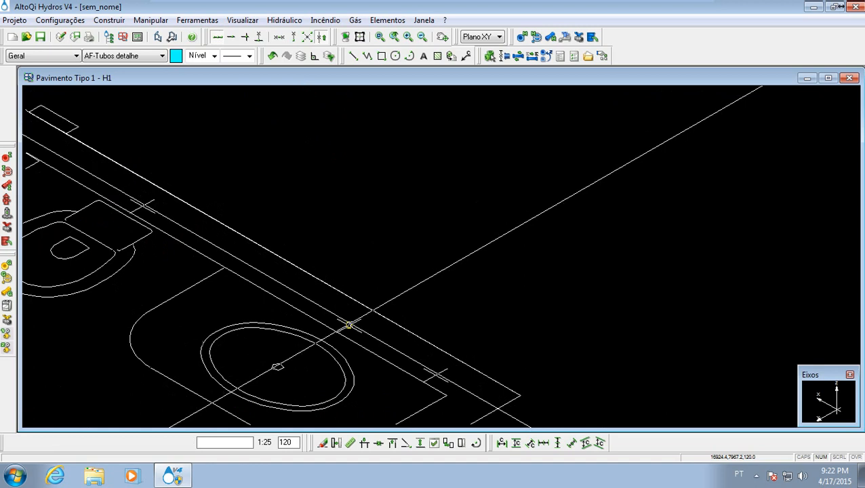
click(348, 326)
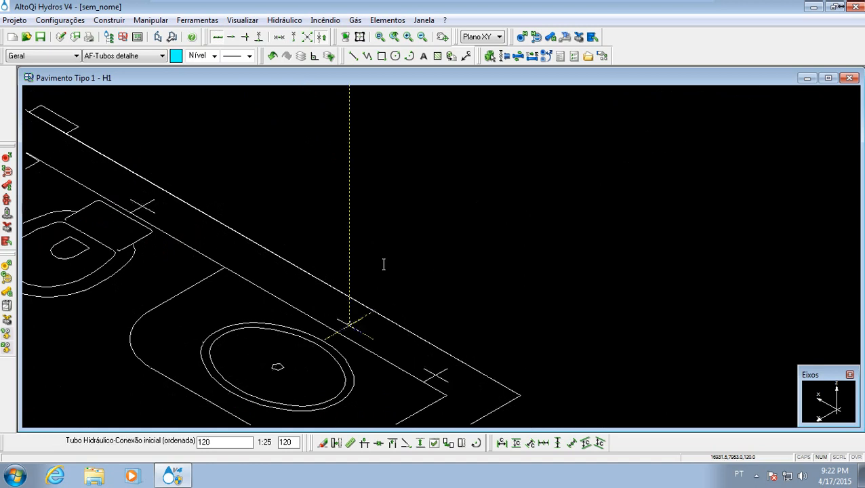
text(90)
key(Return)
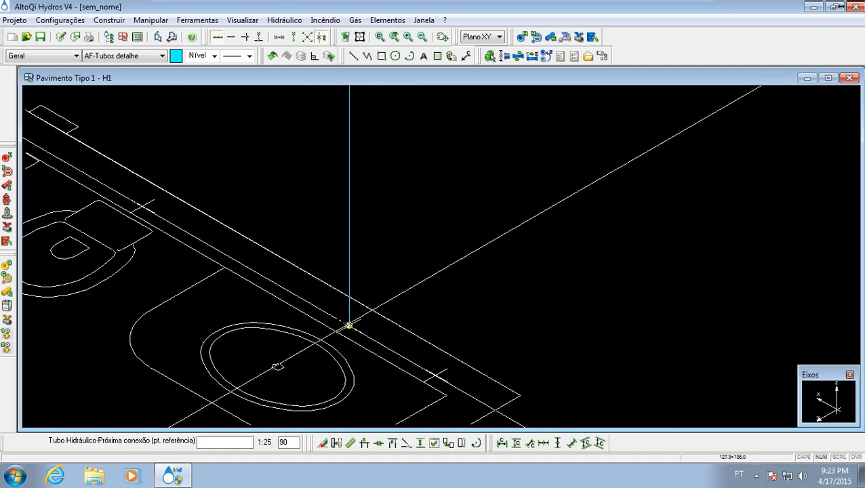
- Run the pipe vertically down at the washbasin mark to a connection at height 60, and end the run
click(348, 325)
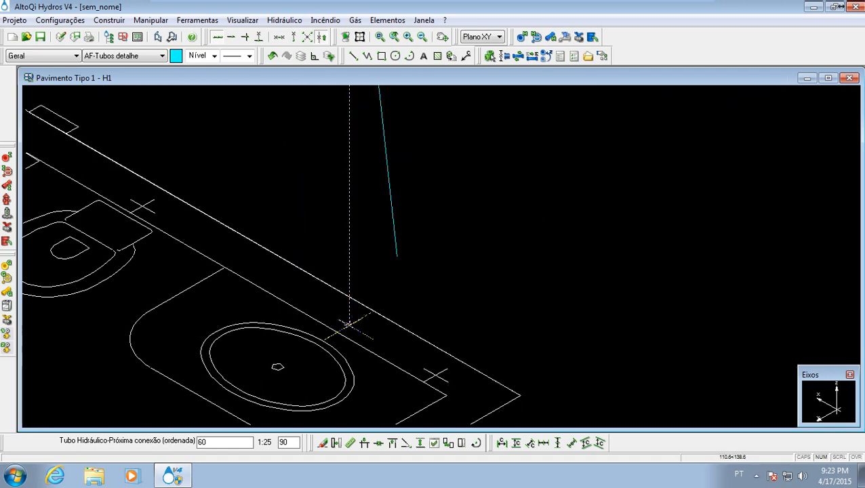
key(Return)
middle_drag(361, 261, 332, 344)
scroll(332, 344, down, 4)
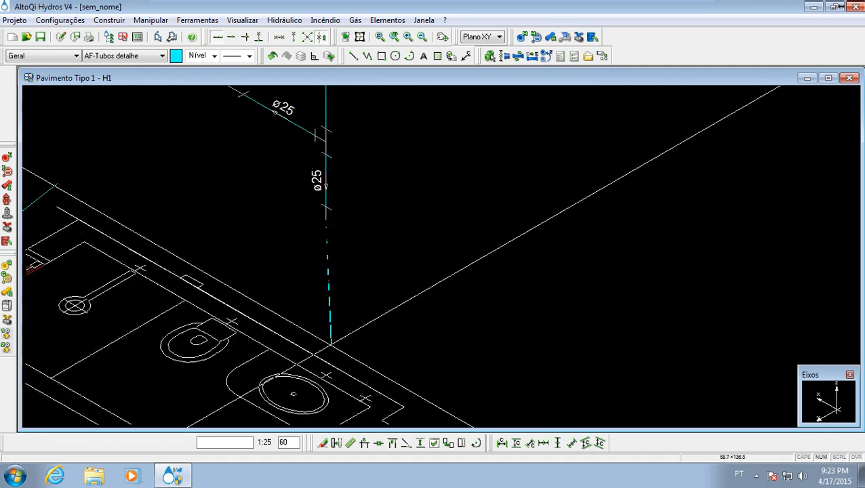
middle_drag(333, 264, 362, 266)
key(Escape)
middle_drag(267, 228, 310, 253)
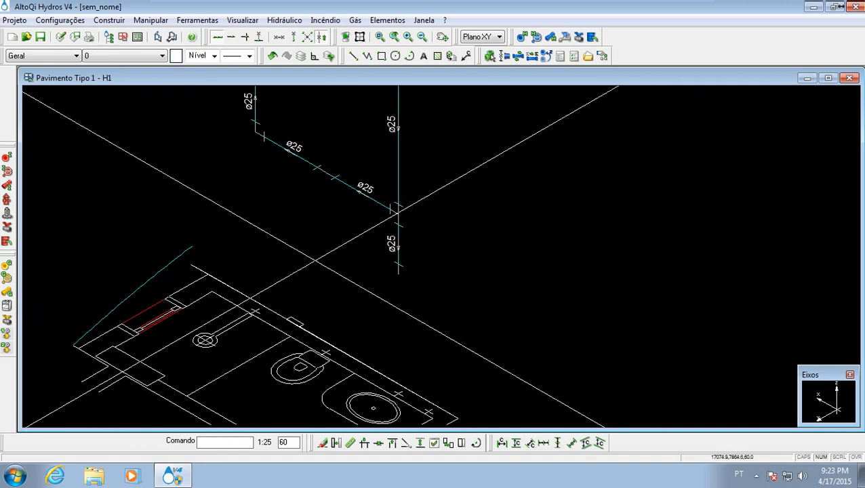
- Start another 25 mm PVC rígido soldável cold-water pipe, with its initial connection over the toilet mark at height 90
click(550, 37)
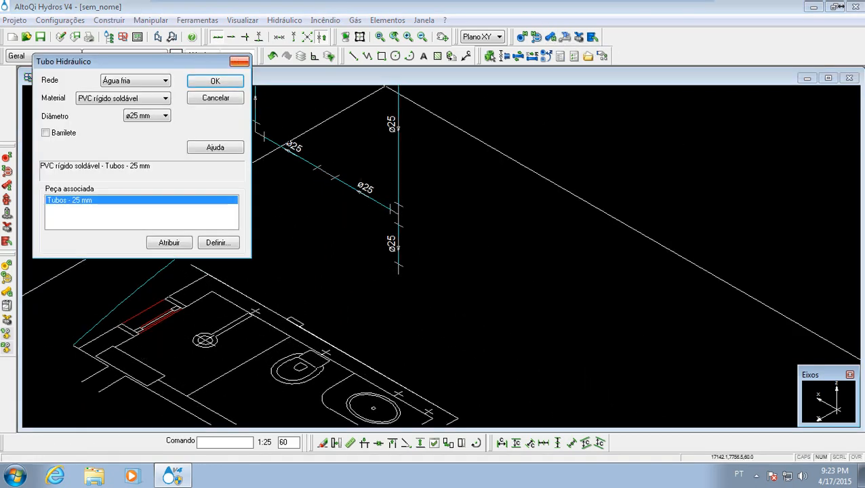
click(211, 85)
middle_drag(385, 289, 372, 256)
scroll(312, 313, up, 4)
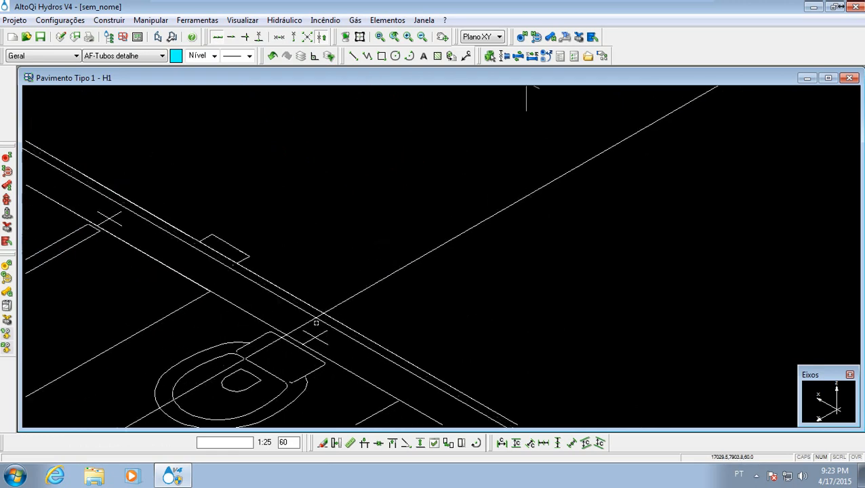
click(315, 338)
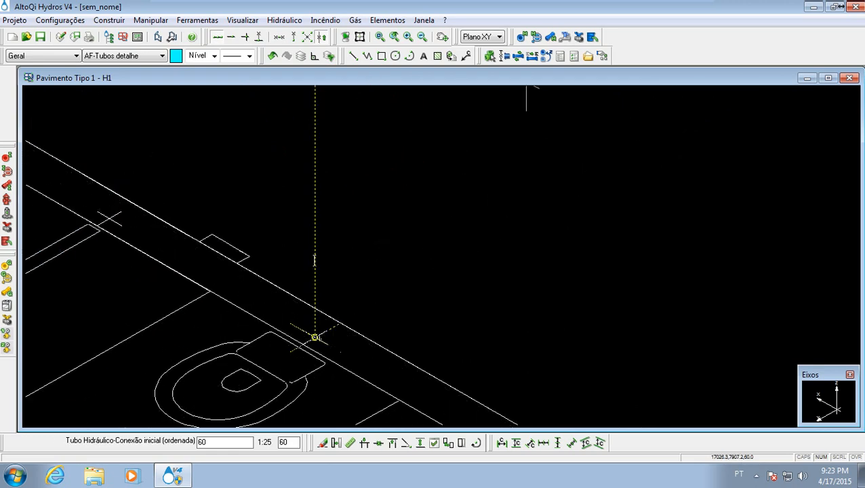
key(Return)
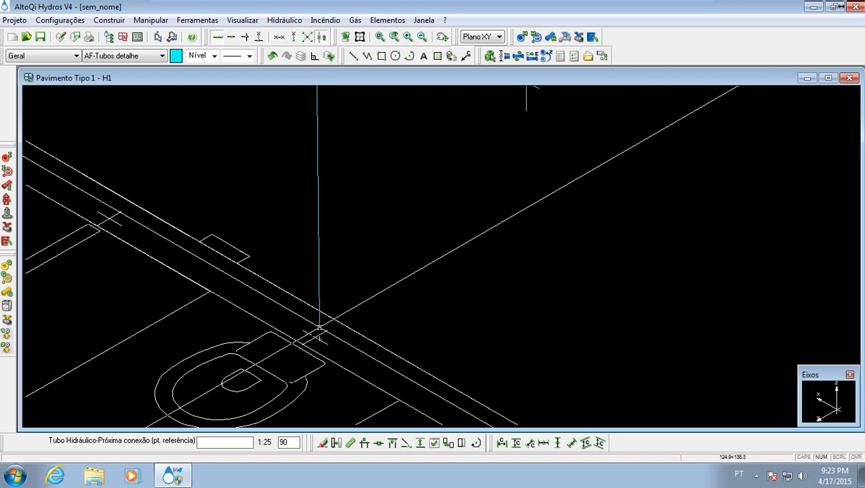
- Run this pipe vertically down at the toilet mark to a connection at height 30, and end the run
middle_drag(353, 221, 321, 313)
scroll(321, 312, down, 4)
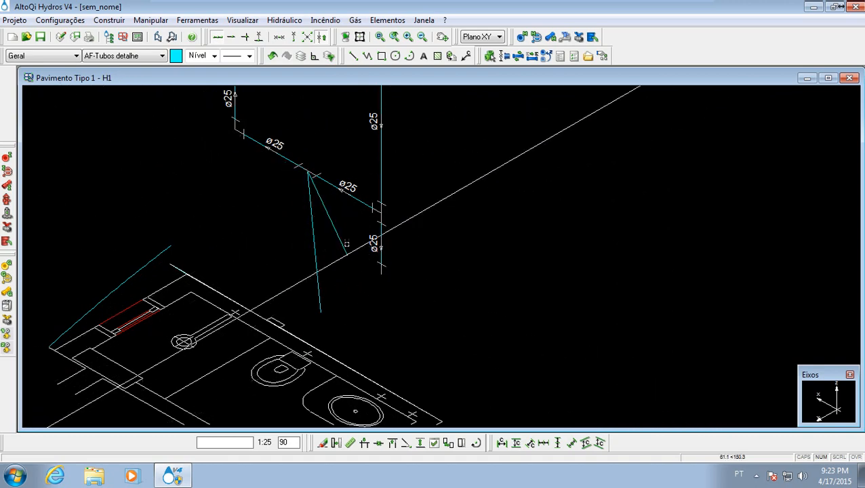
scroll(306, 360, up, 1)
scroll(305, 360, up, 2)
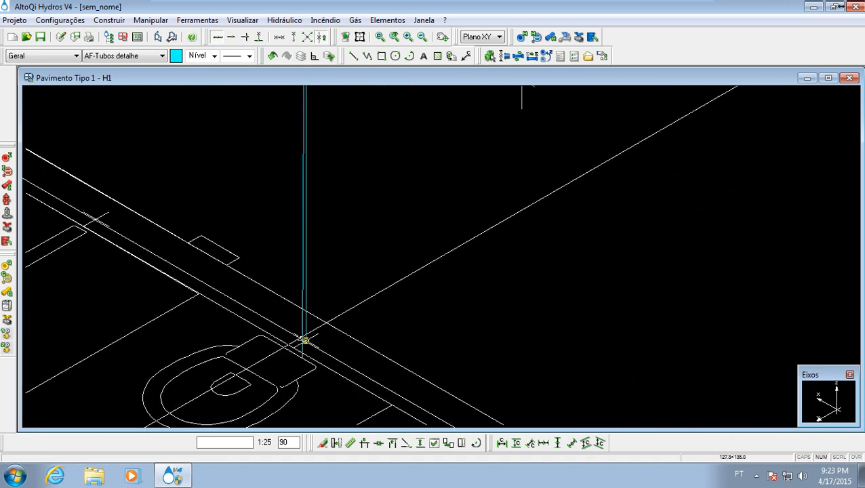
click(305, 341)
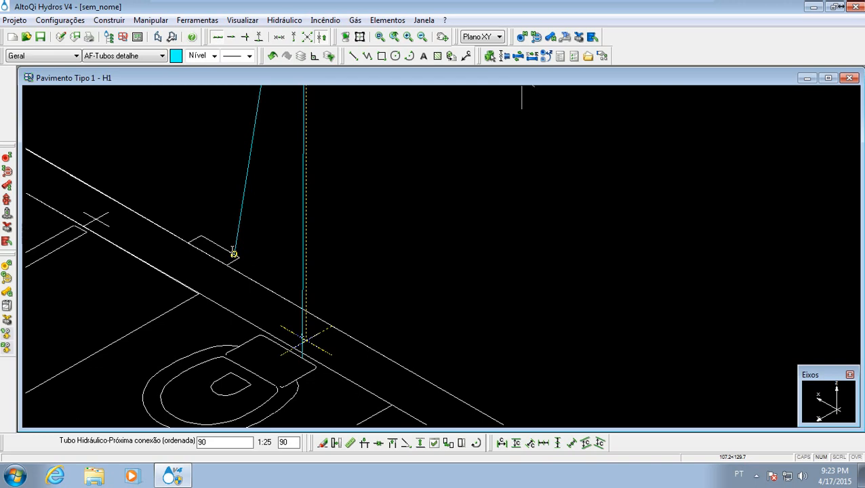
key(Return)
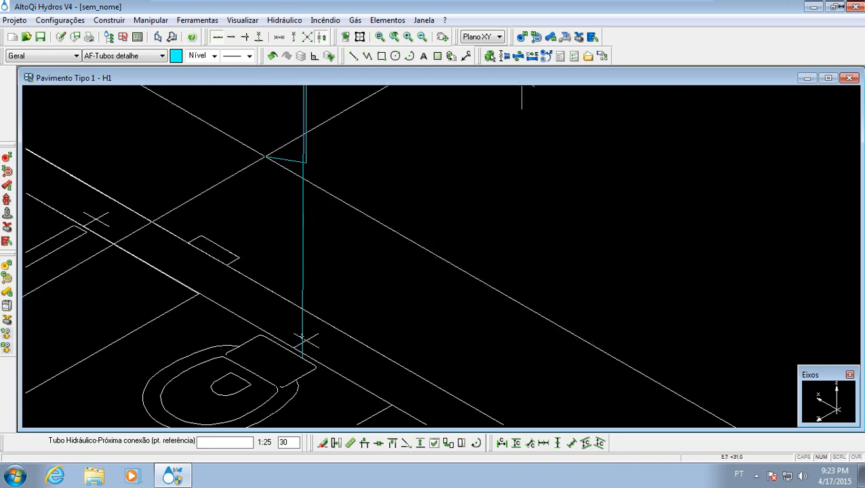
key(Escape)
scroll(382, 233, down, 3)
mouse_move(381, 234)
middle_down()
mouse_move(361, 307)
mouse_move(364, 256)
middle_up()
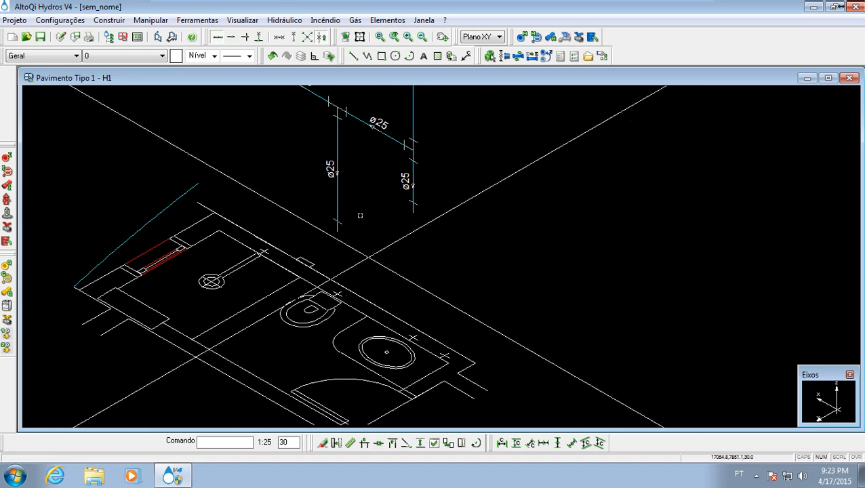
- Examine the isometric piping, from the upper supply drop to the washbasin, toilet and shower branches
middle_drag(359, 214, 375, 275)
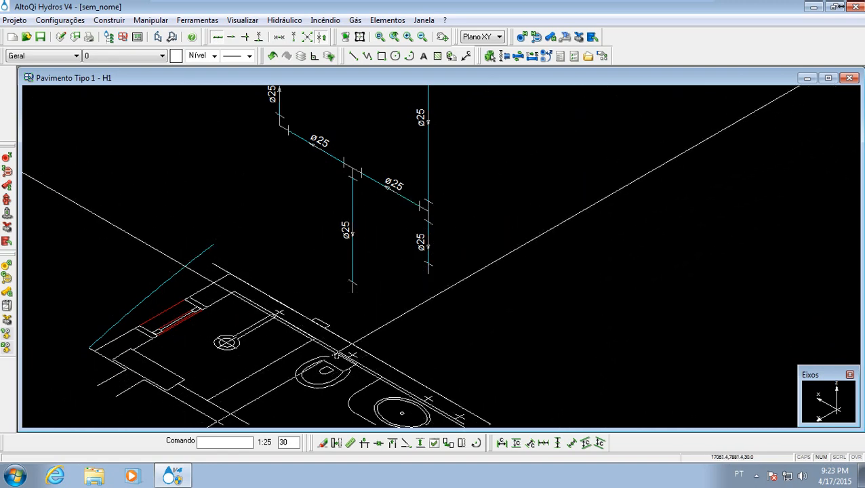
scroll(334, 352, up, 3)
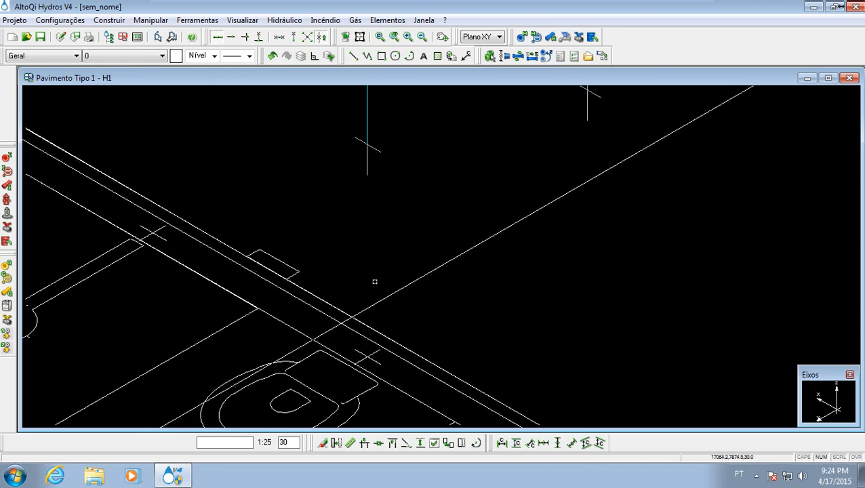
middle_drag(370, 264, 349, 296)
scroll(350, 297, down, 3)
mouse_move(321, 235)
middle_down()
mouse_move(346, 274)
mouse_move(310, 227)
mouse_move(311, 307)
middle_up()
scroll(307, 224, down, 1)
scroll(312, 307, down, 2)
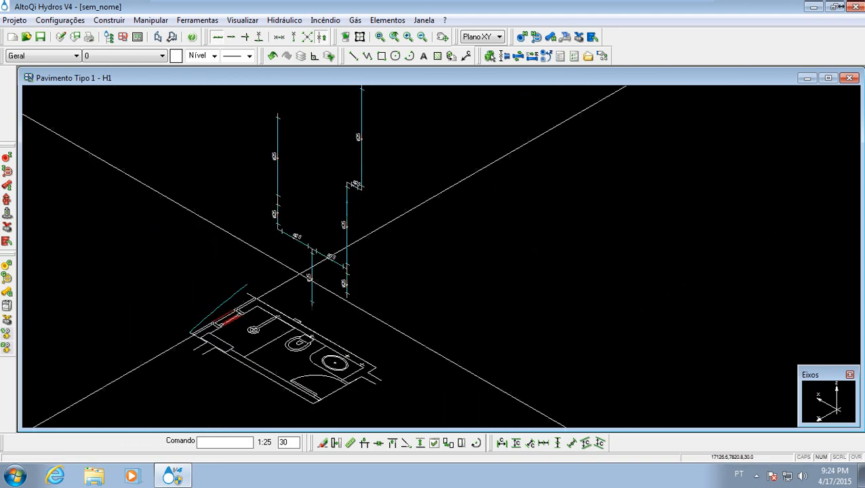
middle_drag(297, 210, 314, 279)
middle_drag(392, 307, 388, 253)
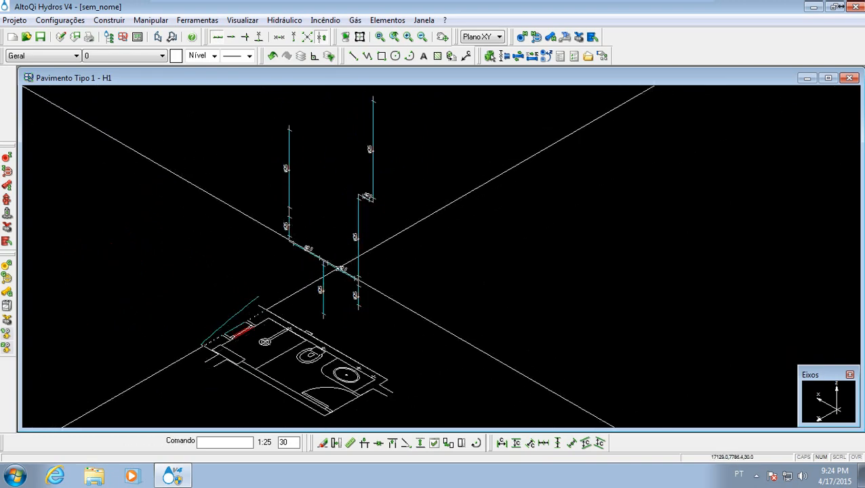
scroll(340, 269, up, 4)
scroll(344, 267, down, 3)
middle_drag(341, 230, 354, 248)
middle_drag(381, 164, 365, 203)
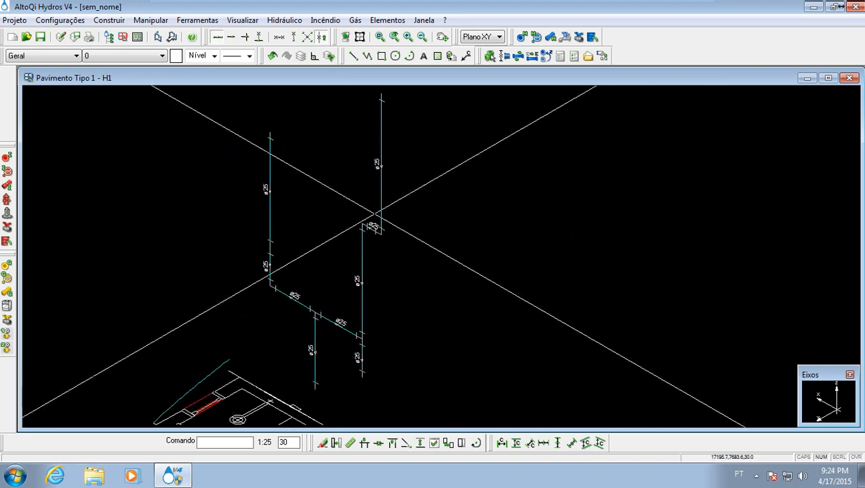
middle_drag(402, 303, 407, 291)
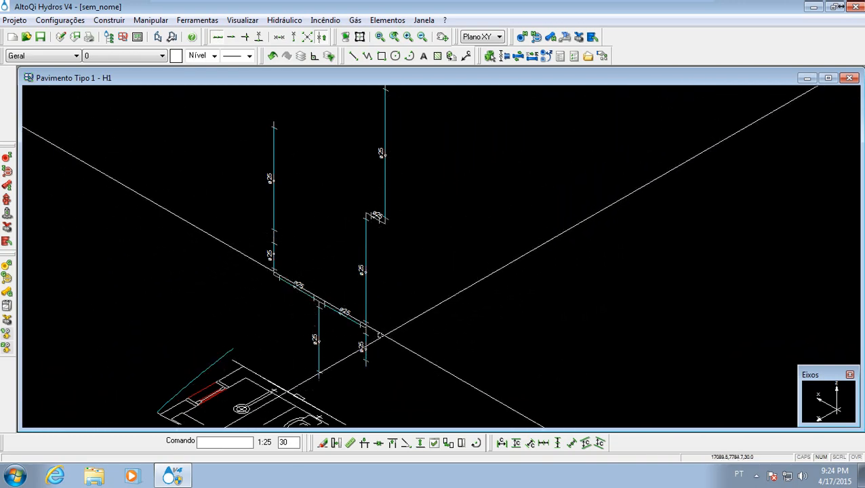
middle_drag(379, 341, 393, 329)
scroll(394, 324, down, 1)
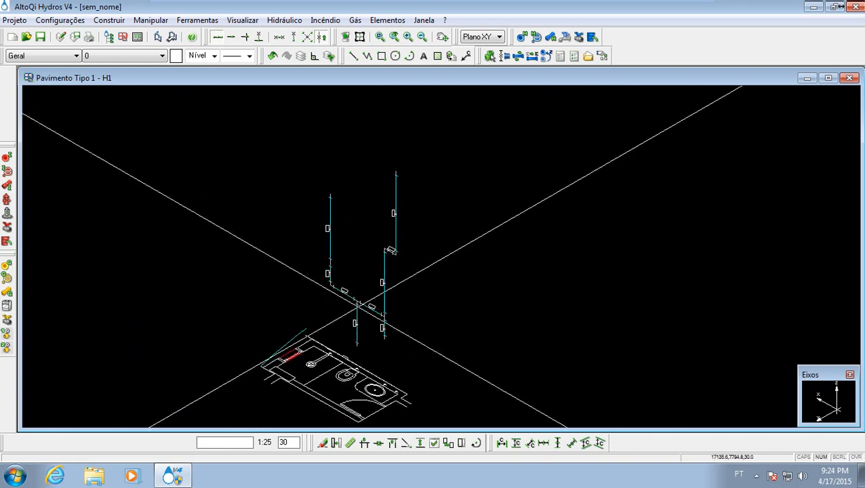
middle_drag(352, 223, 293, 299)
scroll(292, 299, up, 2)
middle_drag(343, 396, 339, 209)
middle_drag(355, 280, 352, 220)
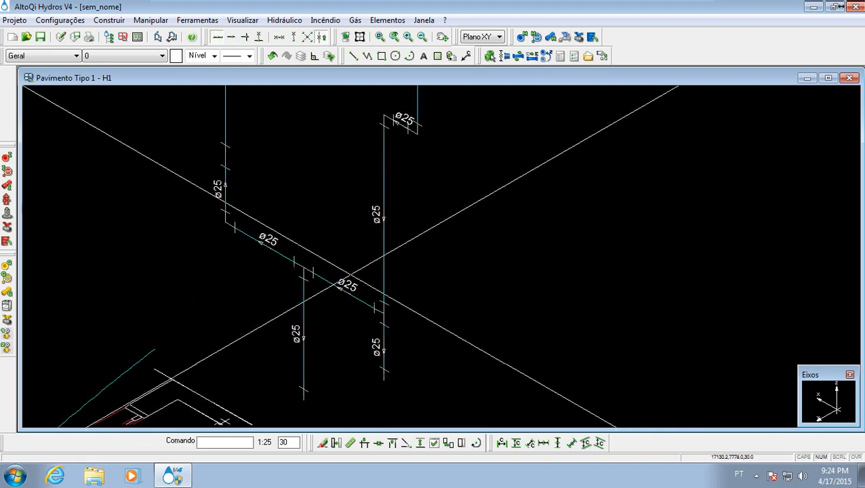
middle_drag(355, 297, 377, 238)
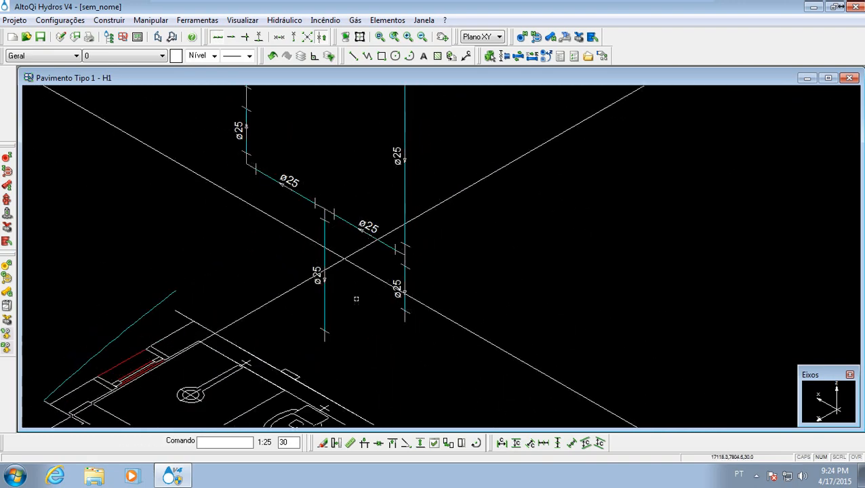
middle_drag(358, 324, 359, 243)
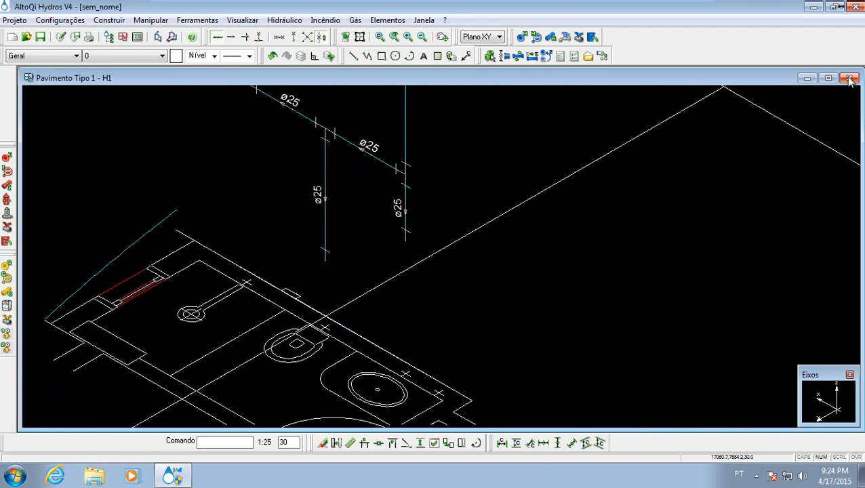
- Close the H1 detail and return to the bathroom in the Pavimento Tipo 1 floor plan
click(850, 78)
middle_drag(380, 304, 385, 250)
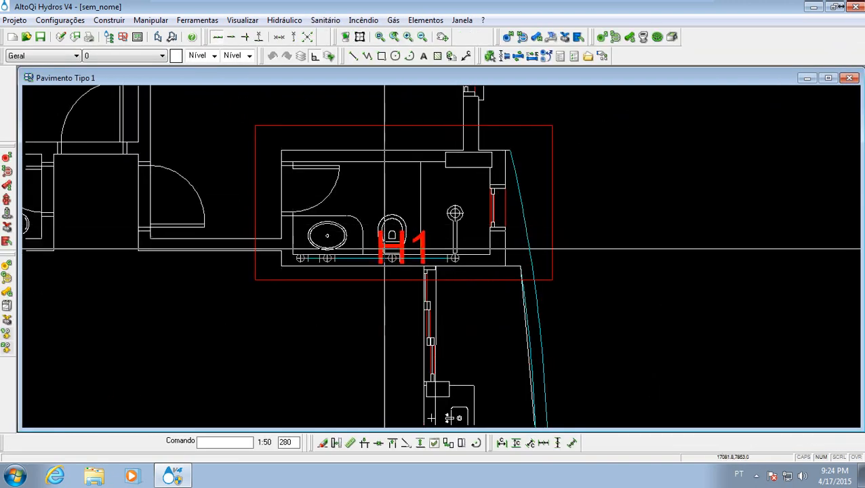
scroll(384, 250, up, 5)
scroll(410, 232, down, 3)
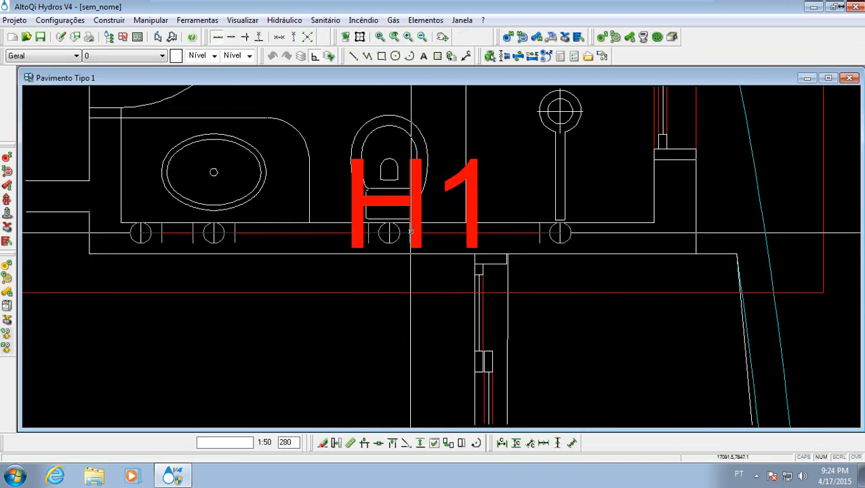
- Move the H1 label from over the toilet to just below the red detail frame, clear of the piping
click(410, 232)
right_click(468, 191)
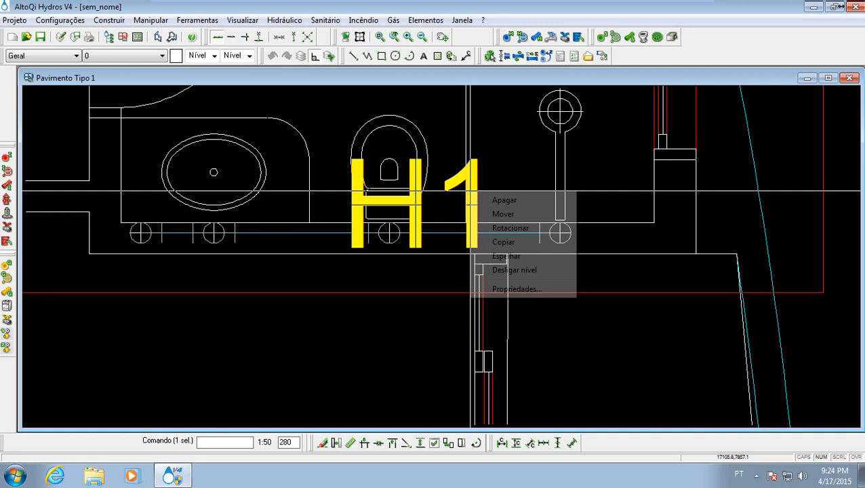
click(488, 215)
click(474, 196)
click(453, 349)
middle_drag(394, 223, 412, 272)
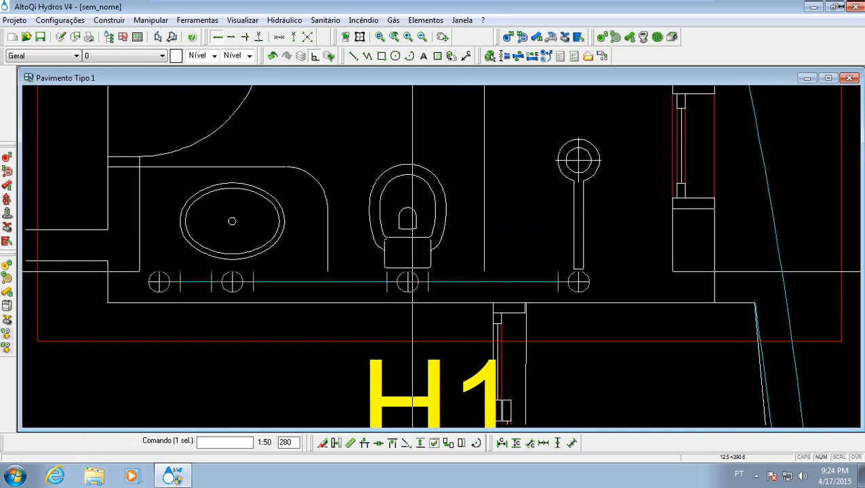
key(Escape)
scroll(415, 271, up, 3)
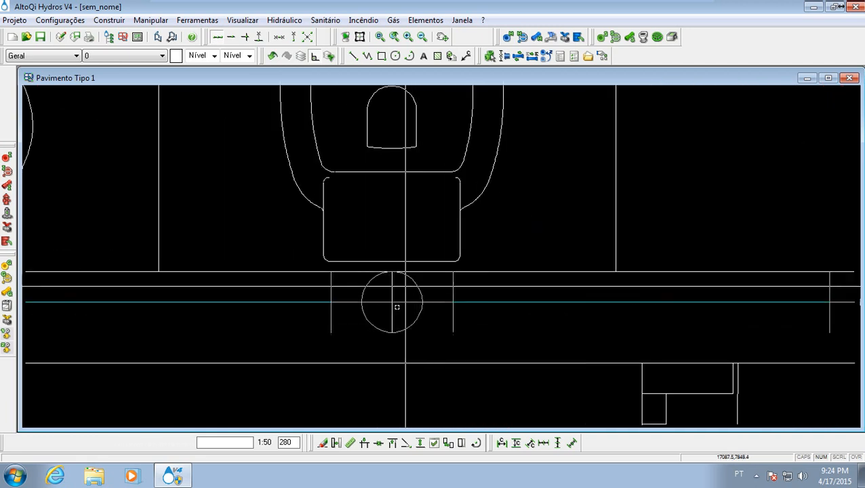
scroll(388, 295, down, 2)
middle_drag(401, 292, 392, 269)
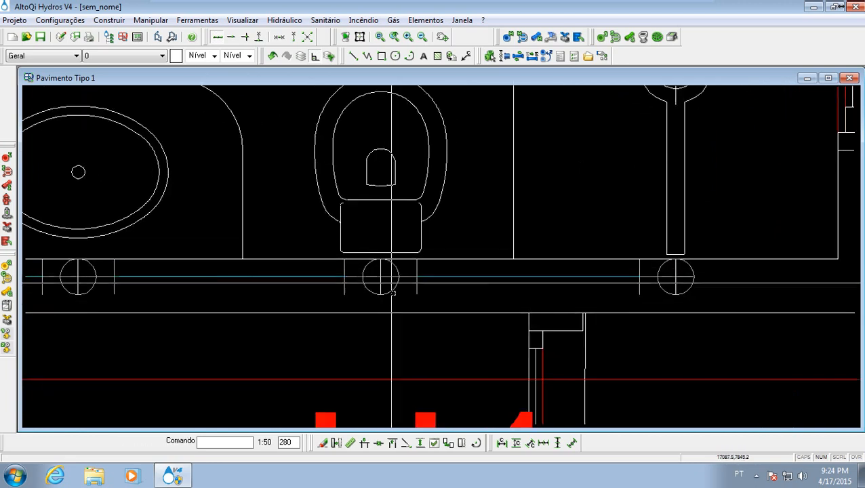
scroll(393, 291, up, 2)
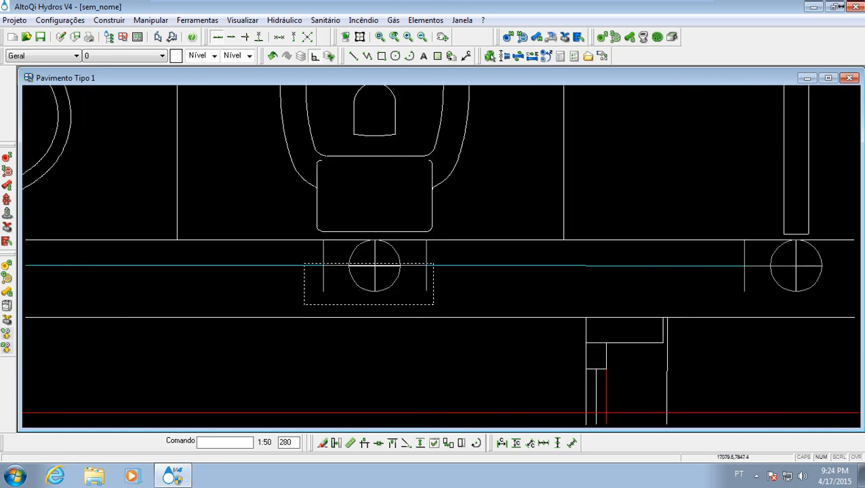
click(304, 256)
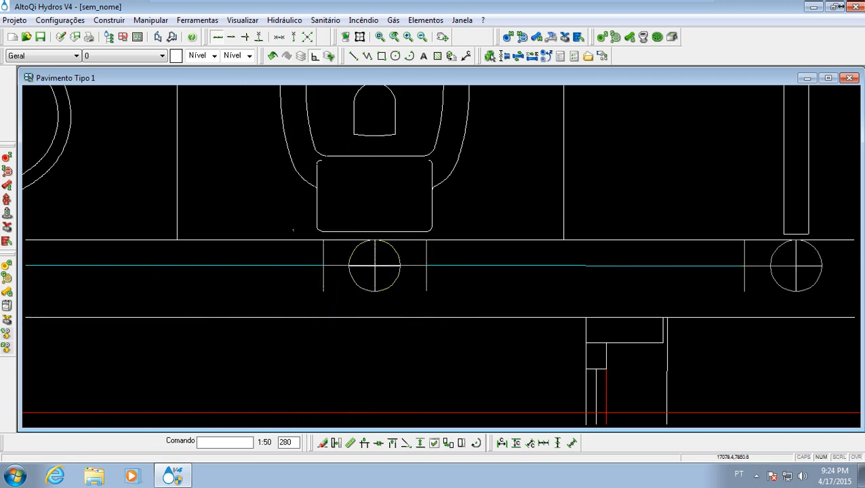
drag(293, 229, 448, 297)
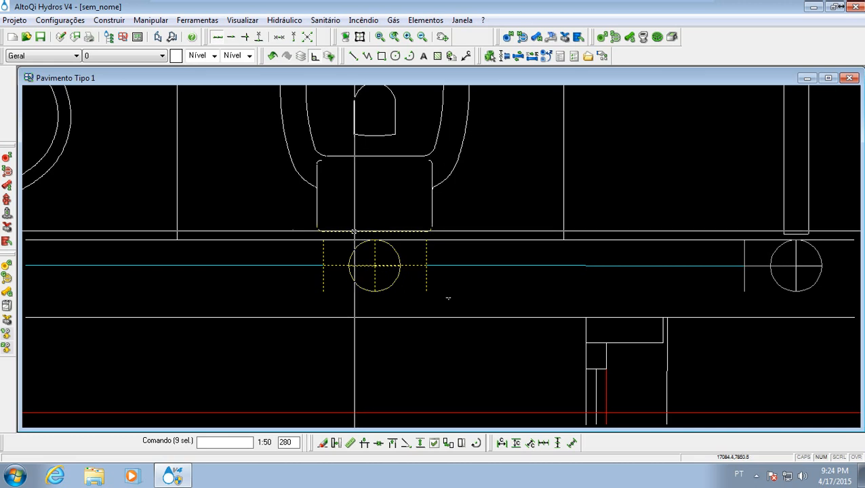
click(353, 231)
drag(303, 187, 454, 305)
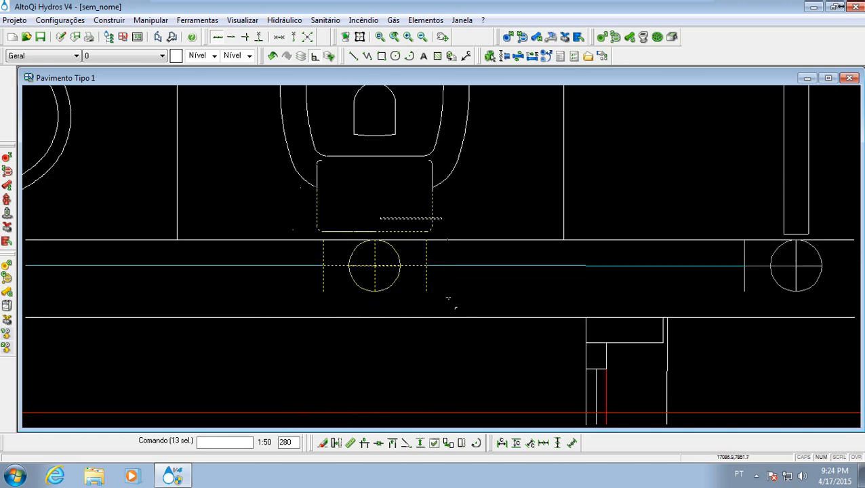
drag(296, 219, 293, 219)
click(319, 230)
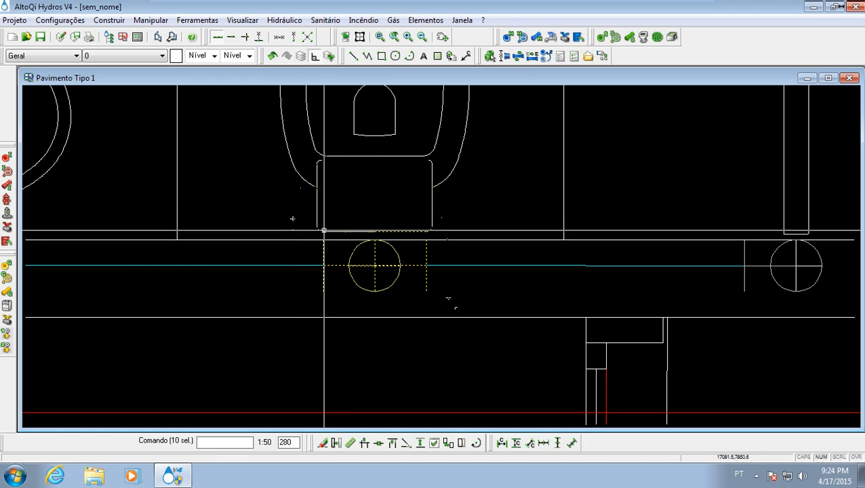
click(389, 233)
mouse_move(389, 226)
middle_down()
mouse_move(337, 247)
mouse_move(365, 198)
middle_up()
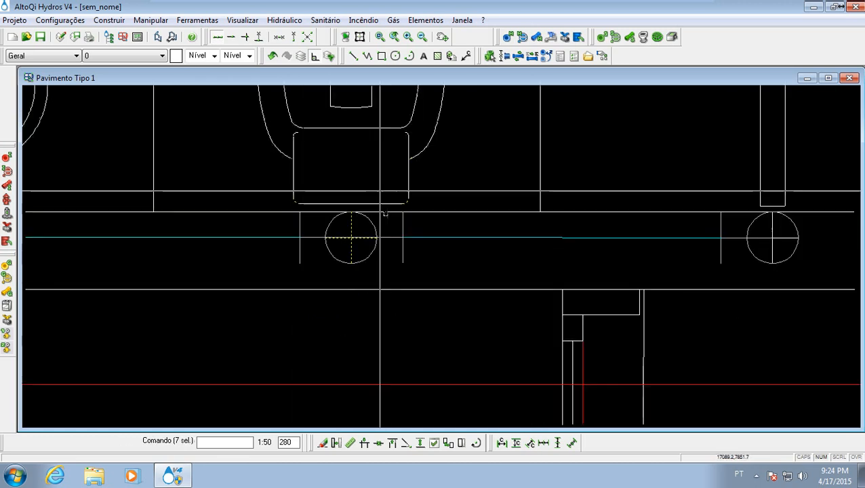
click(354, 236)
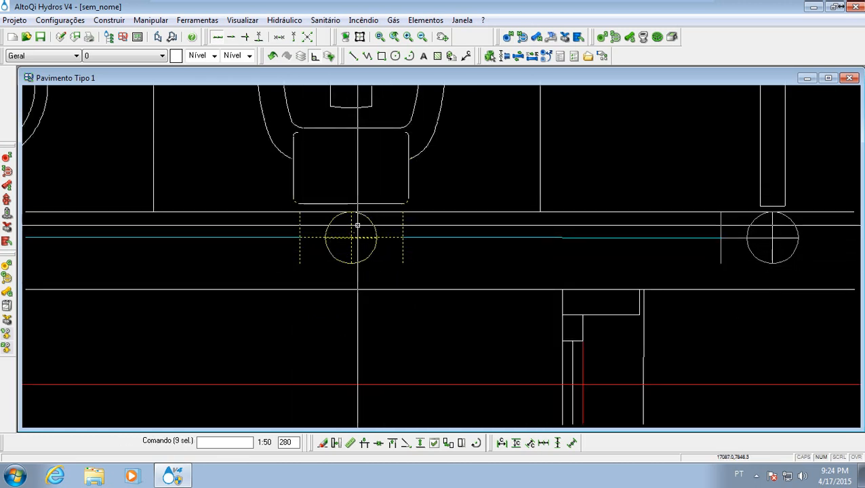
right_click(358, 226)
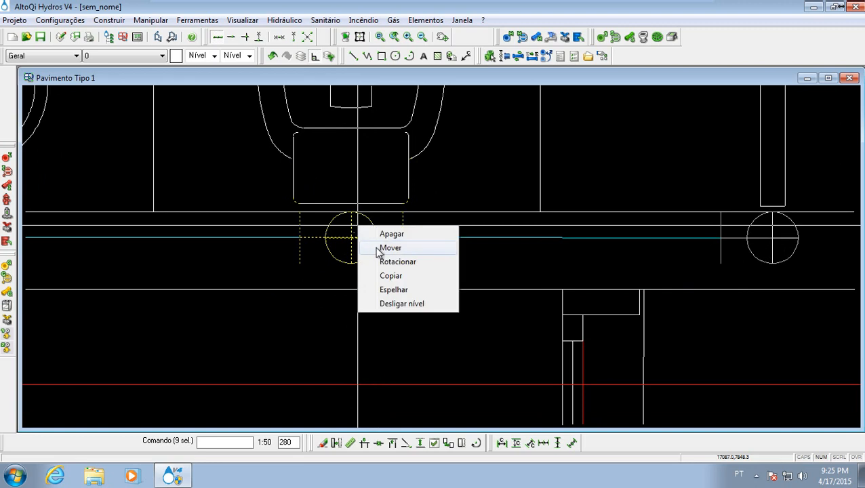
click(384, 248)
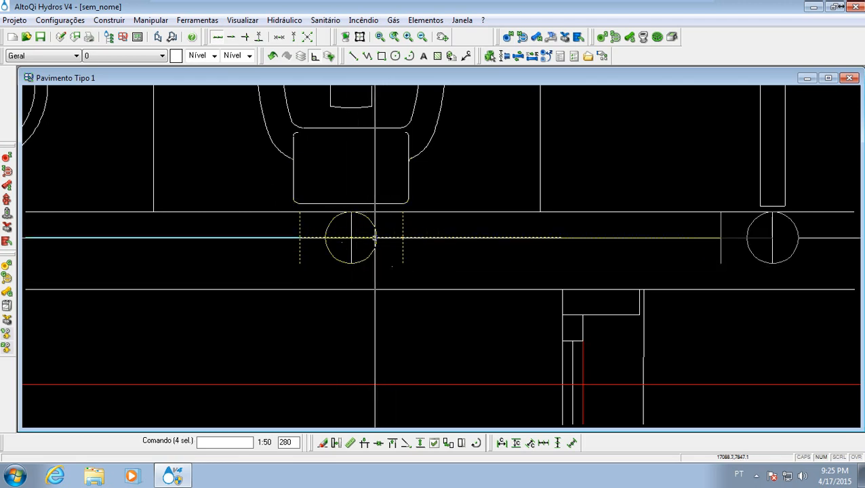
- Select the toilet connection symbol together with the adjoining pipe towards the shower, and start moving them
click(372, 237)
right_click(372, 238)
click(386, 259)
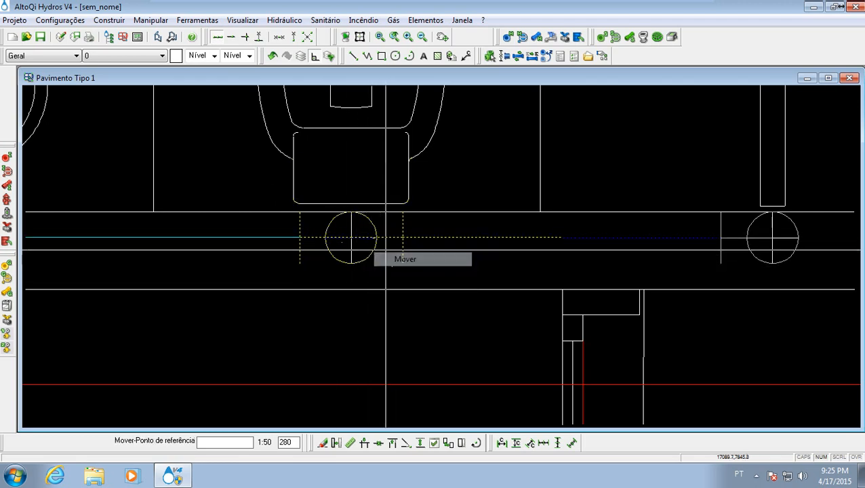
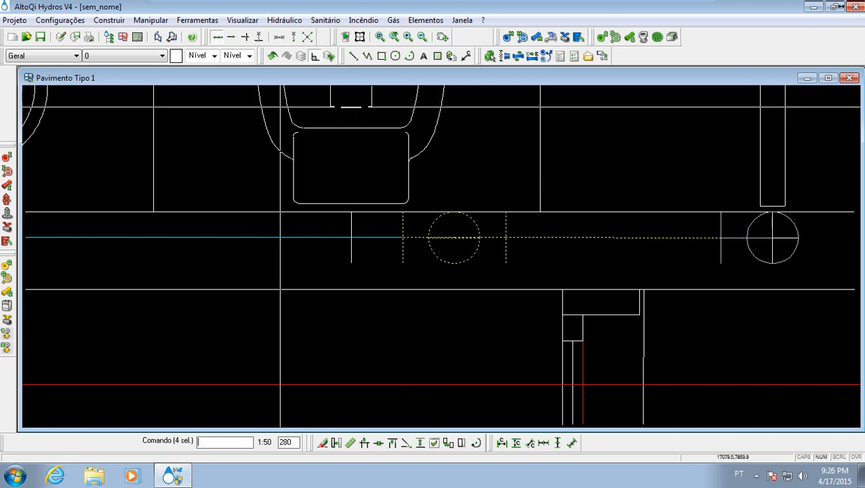
- Abandon the move and clear the selection of the toilet connection symbol and its adjoining pipe
mouse_move(472, 257)
middle_down()
mouse_move(415, 258)
mouse_move(385, 297)
middle_up()
click(383, 289)
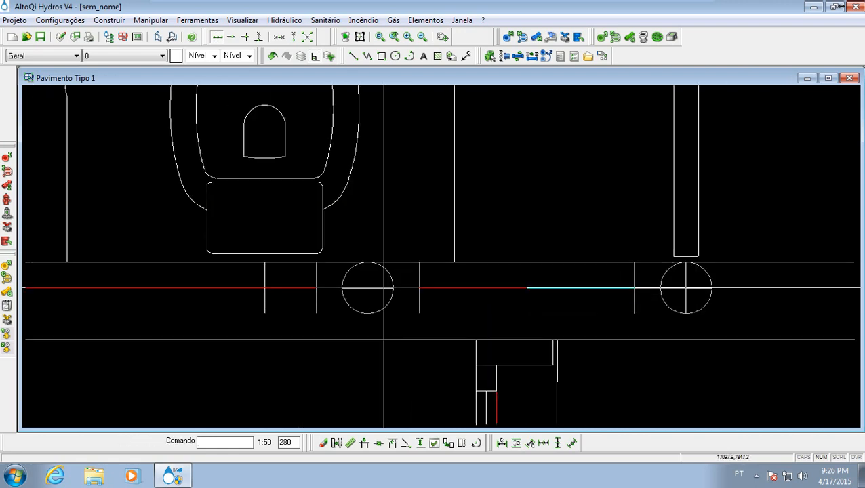
key(Escape)
- Examine the floor-plan pipe run along the wall, from the supply drop past the washbasin and toilet to the shower connection
scroll(383, 288, up, 3)
scroll(380, 282, down, 3)
scroll(364, 284, down, 3)
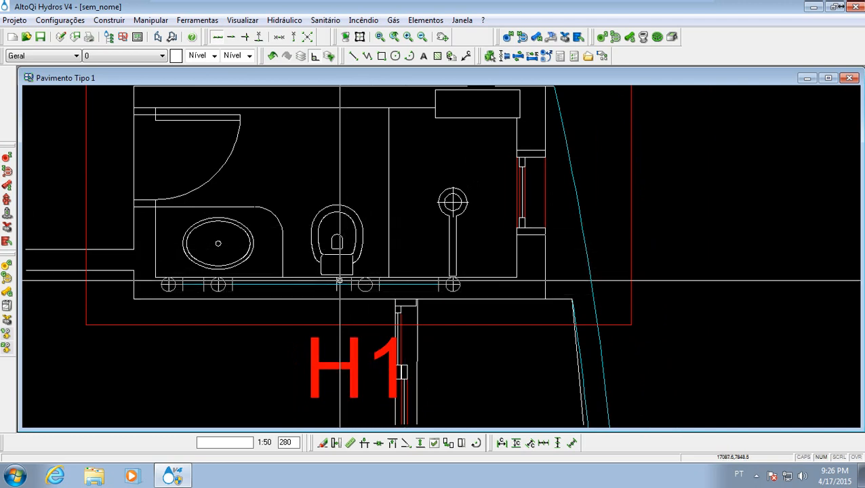
click(311, 303)
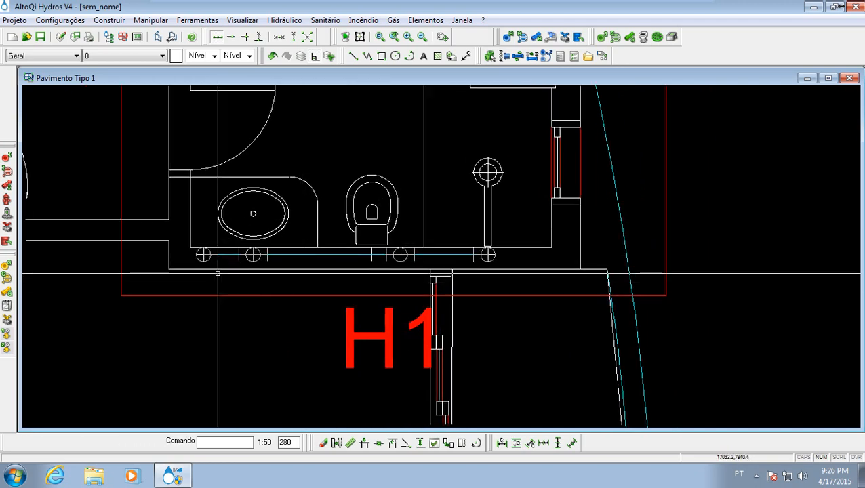
scroll(217, 273, up, 4)
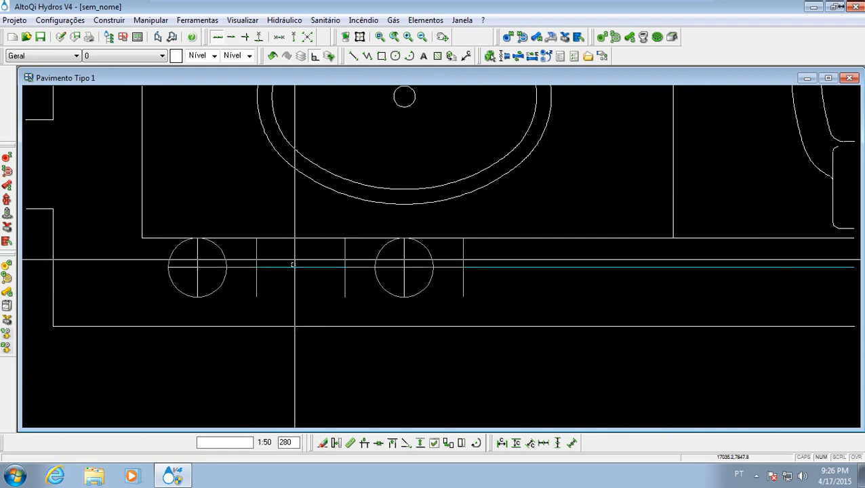
scroll(314, 259, down, 6)
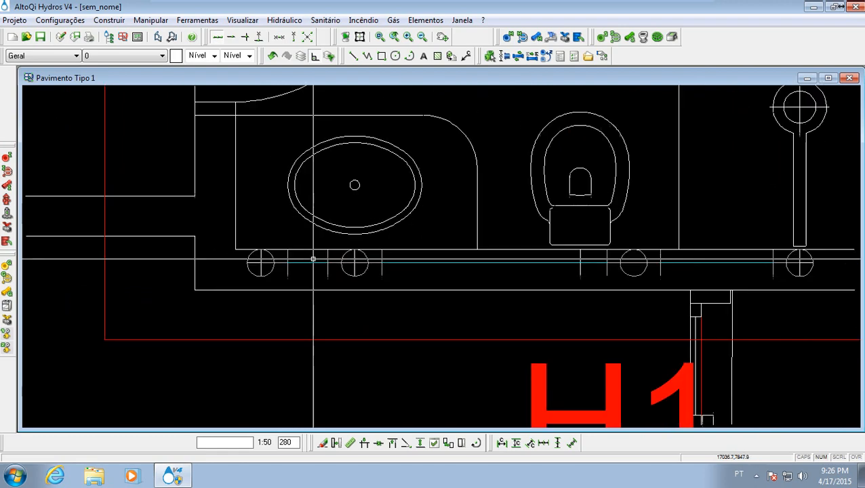
middle_drag(314, 252, 298, 276)
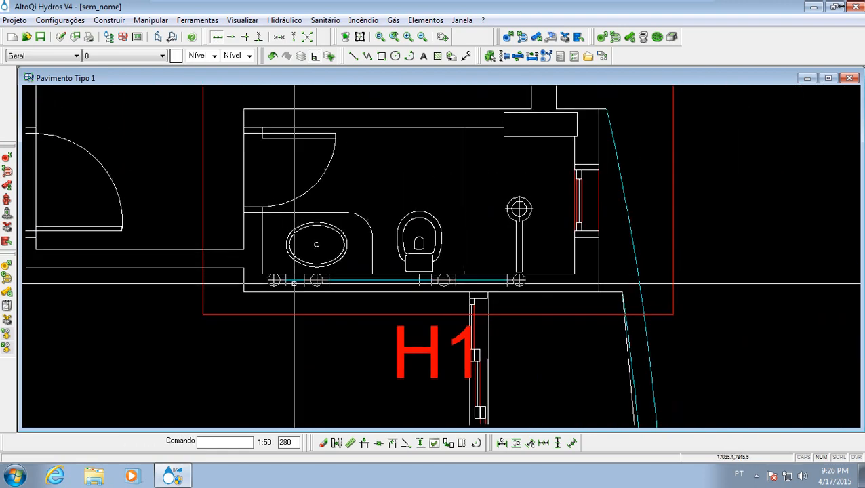
scroll(295, 283, up, 4)
scroll(293, 283, down, 3)
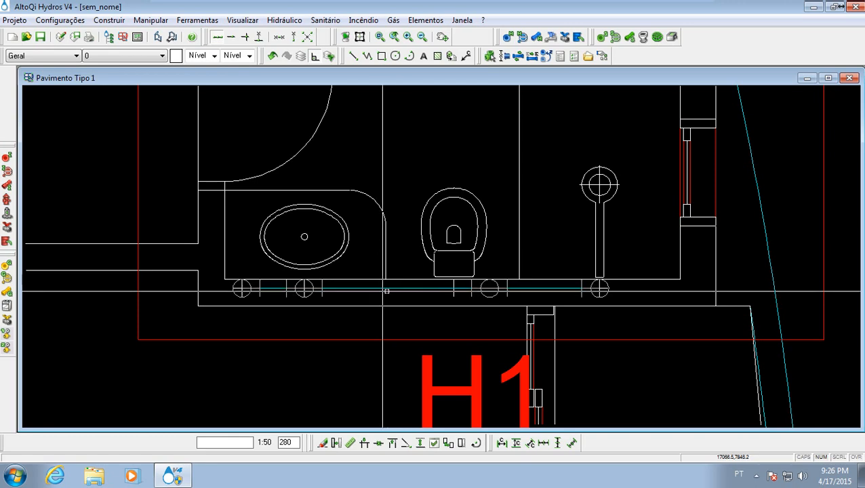
scroll(386, 291, up, 3)
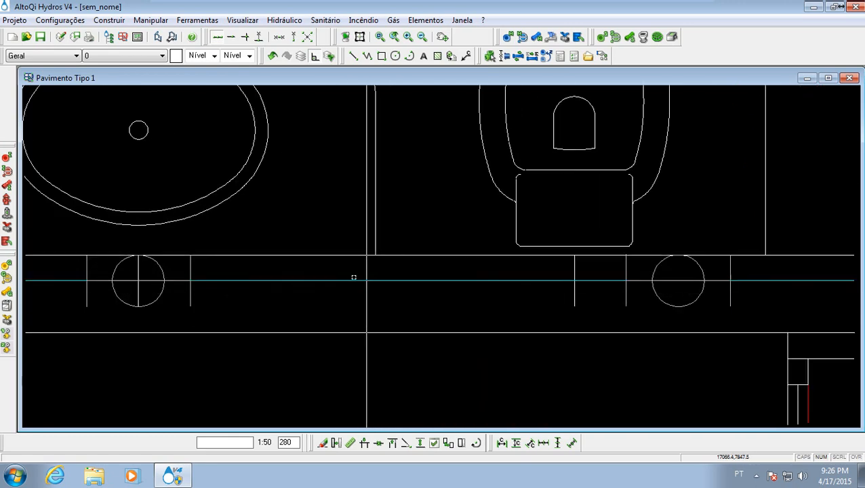
scroll(353, 277, down, 3)
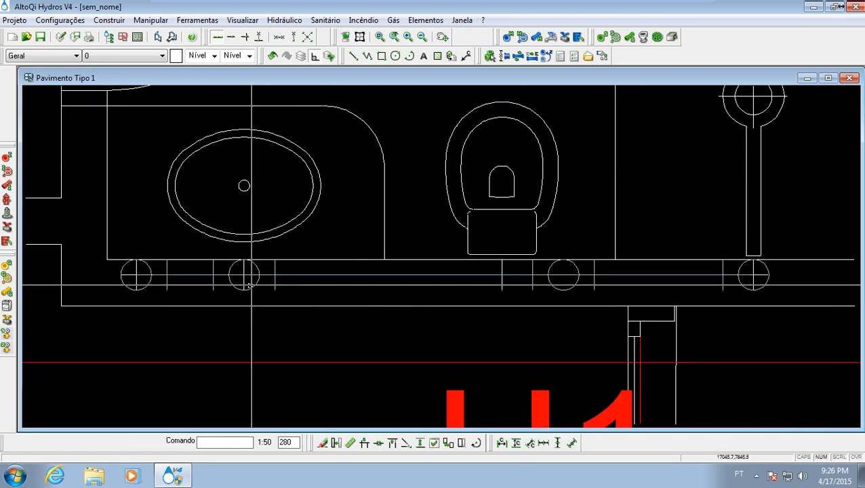
middle_drag(252, 286, 377, 304)
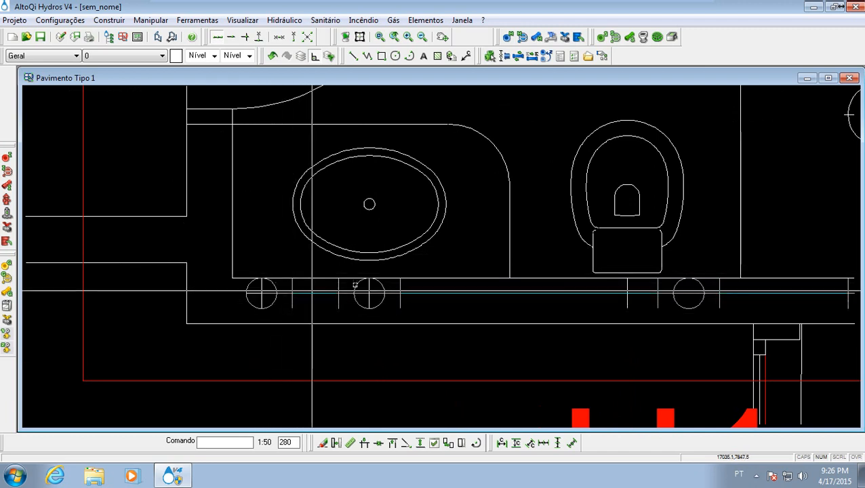
middle_drag(400, 336, 396, 321)
mouse_move(361, 270)
middle_down()
mouse_move(368, 258)
mouse_move(346, 291)
middle_up()
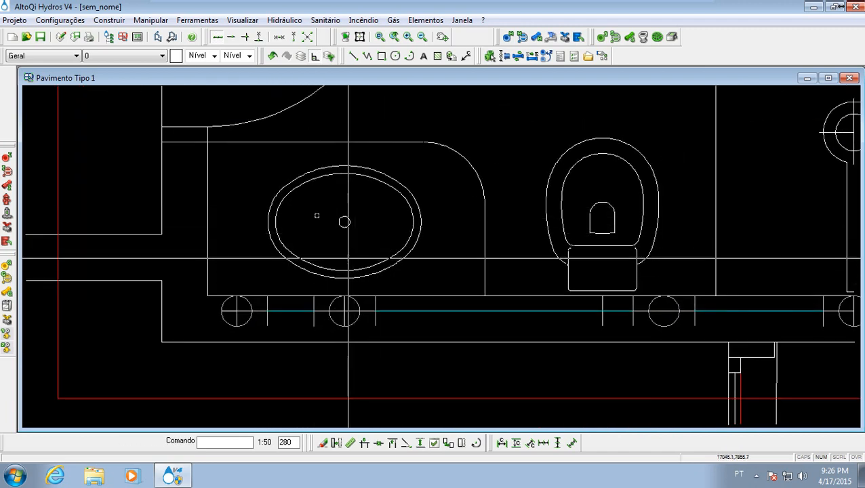
- Insert a simple Água fria connection midway along the pipe between the supply drop and the washbasin connection, accepting the short pipe
click(276, 21)
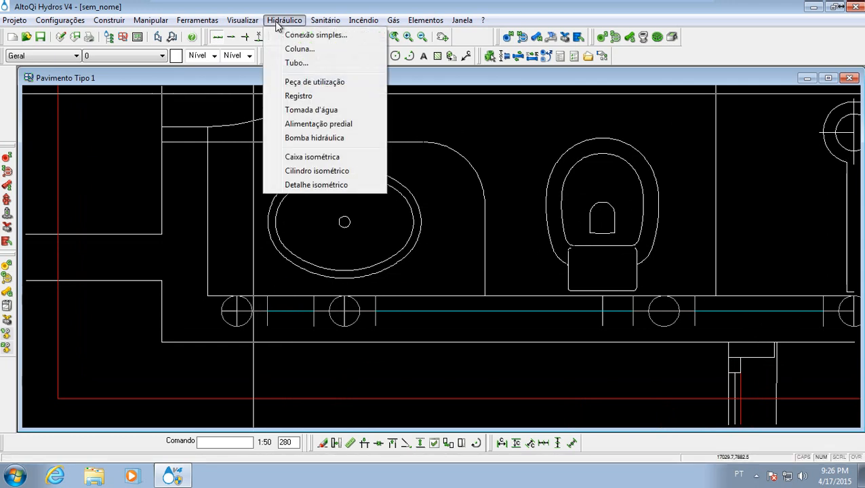
click(306, 35)
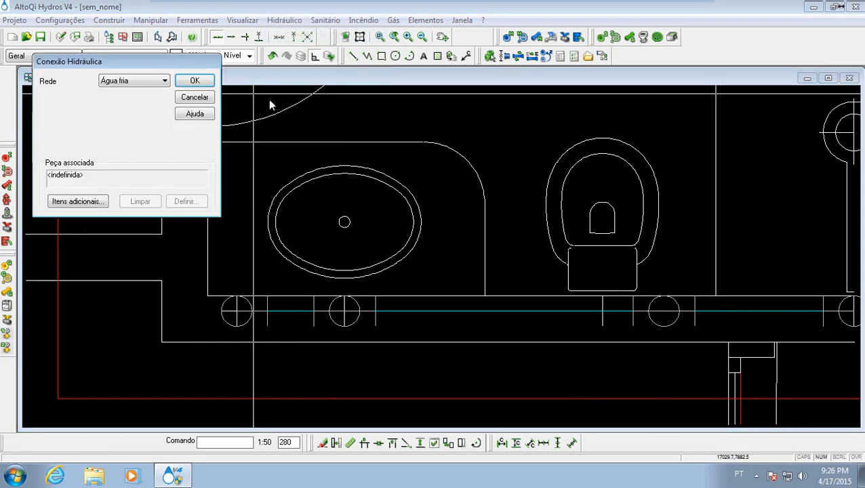
click(150, 83)
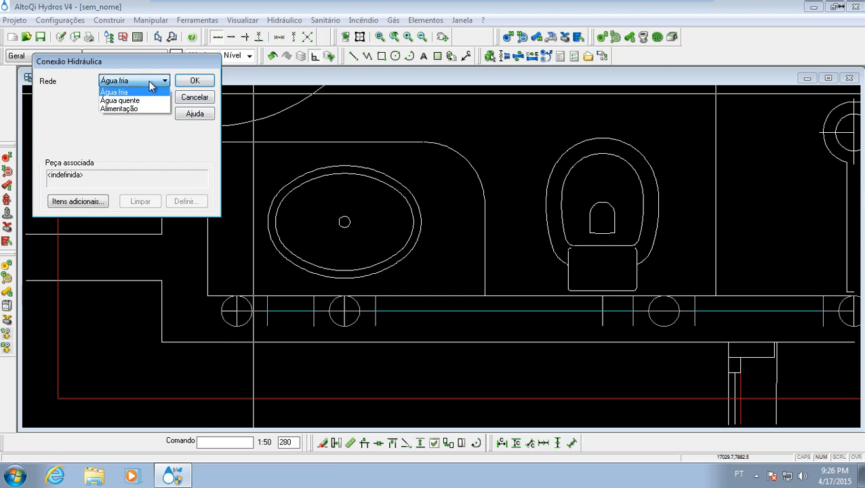
click(150, 89)
click(192, 82)
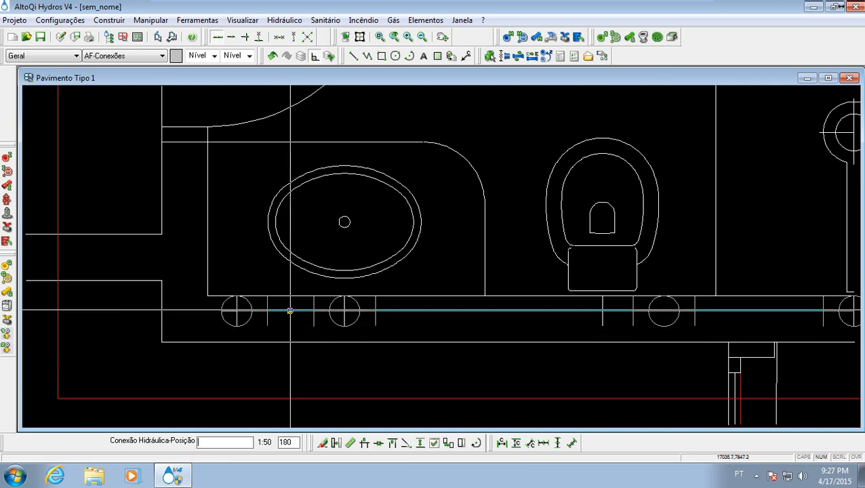
click(290, 311)
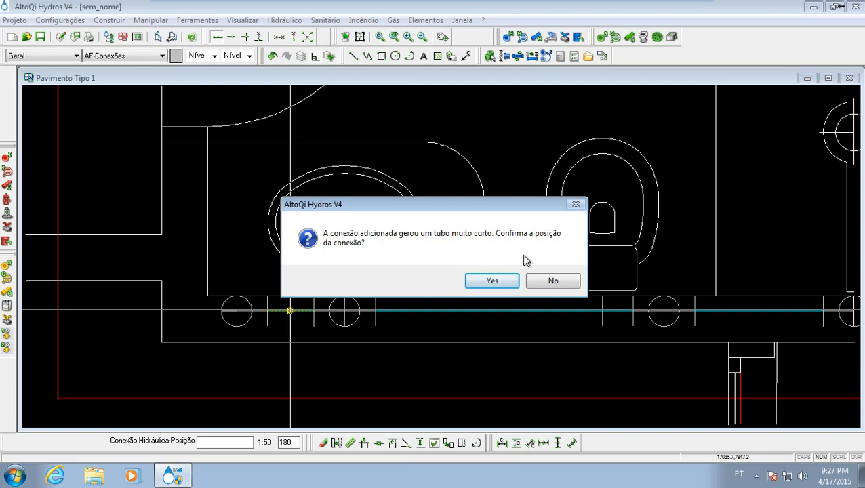
click(499, 288)
middle_drag(339, 304, 360, 271)
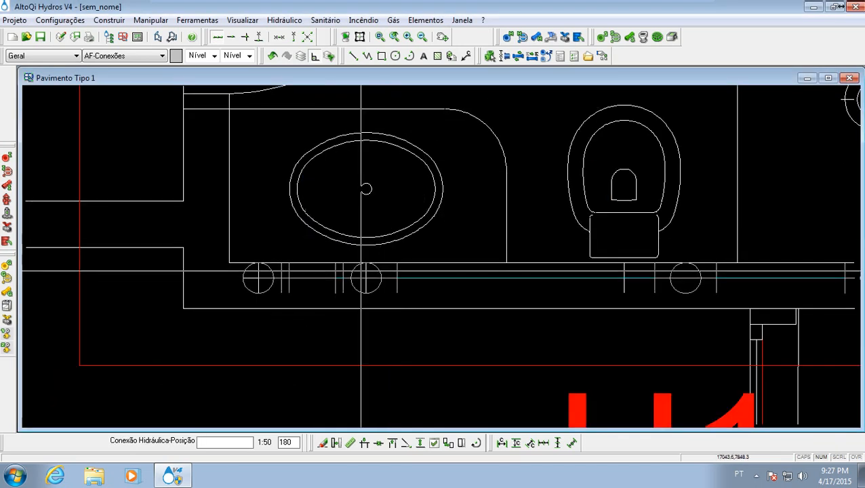
scroll(359, 274, up, 4)
middle_drag(295, 307, 414, 314)
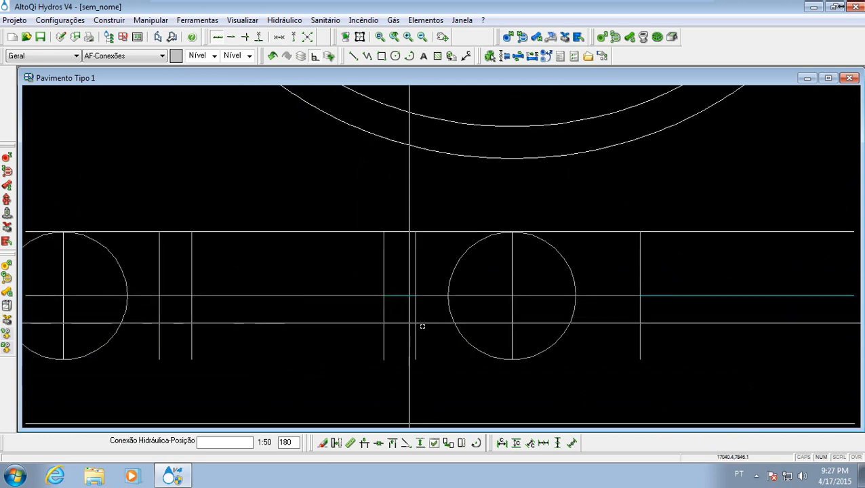
key(Escape)
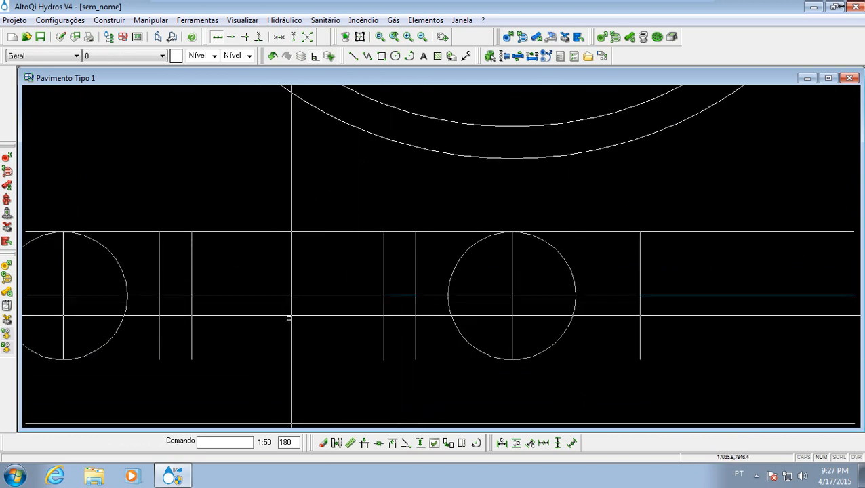
- Open the bathroom's isometric detail H1 from its red frame in the floor plan
mouse_move(312, 284)
middle_down()
mouse_move(344, 234)
mouse_move(310, 322)
middle_up()
scroll(340, 232, down, 4)
mouse_move(329, 233)
middle_down()
mouse_move(276, 204)
mouse_move(286, 311)
mouse_move(275, 299)
middle_up()
scroll(276, 203, down, 5)
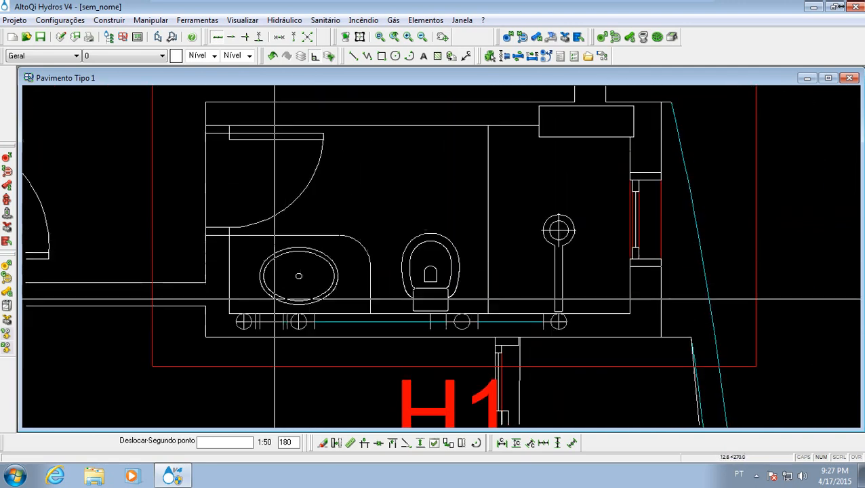
scroll(275, 299, down, 2)
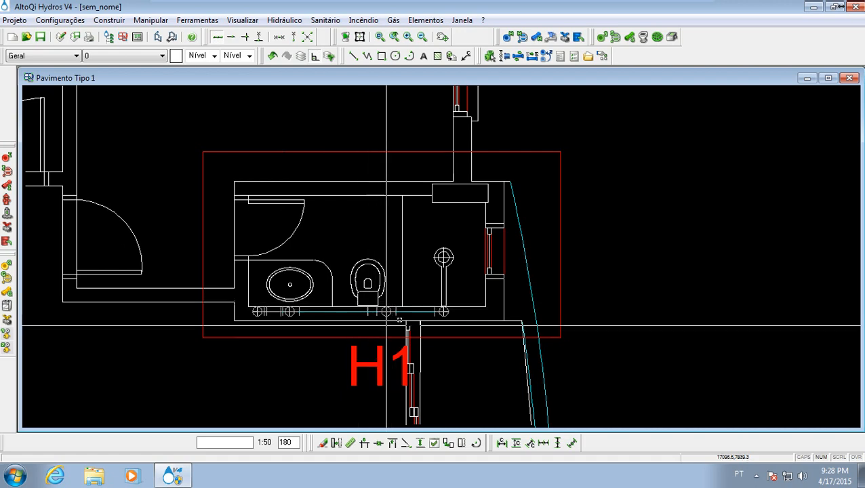
double_click(346, 149)
click(138, 119)
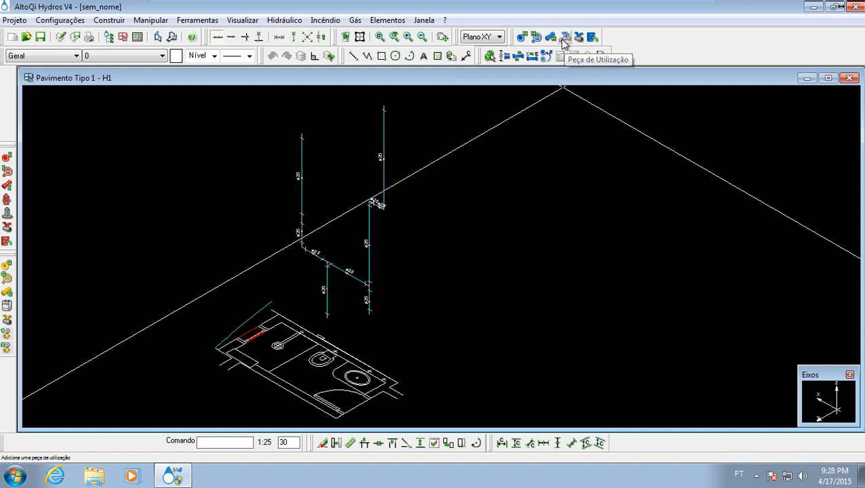
- Add a Peça de Utilização at the lower end connection of the washbasin's 25 mm branch
click(285, 21)
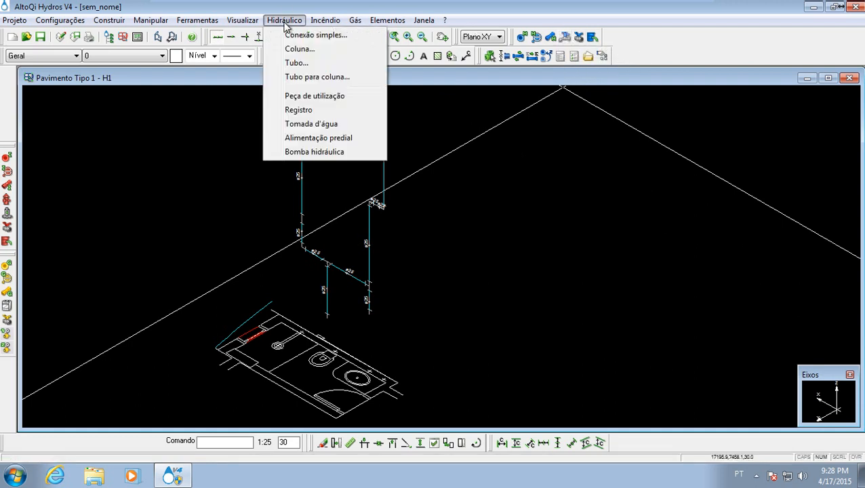
click(341, 96)
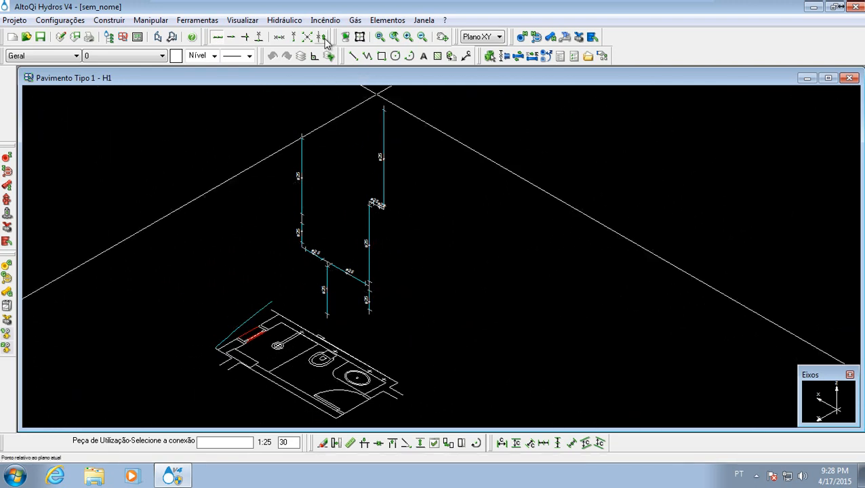
scroll(354, 307, up, 3)
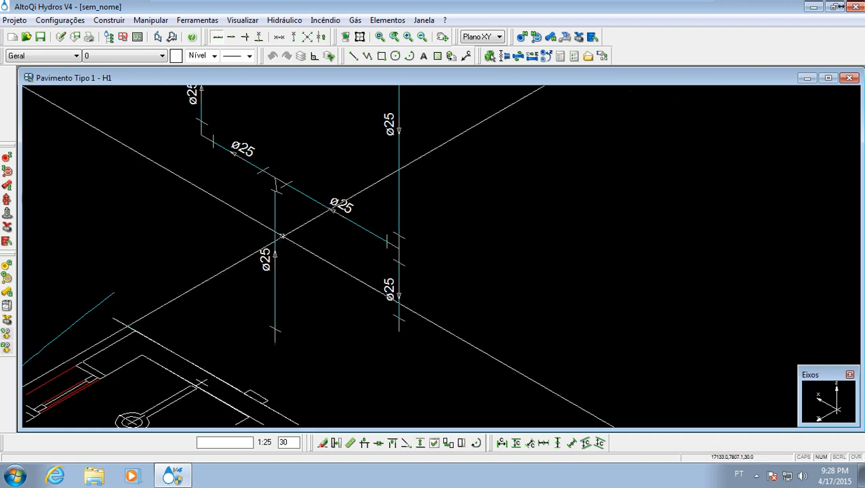
scroll(282, 236, down, 3)
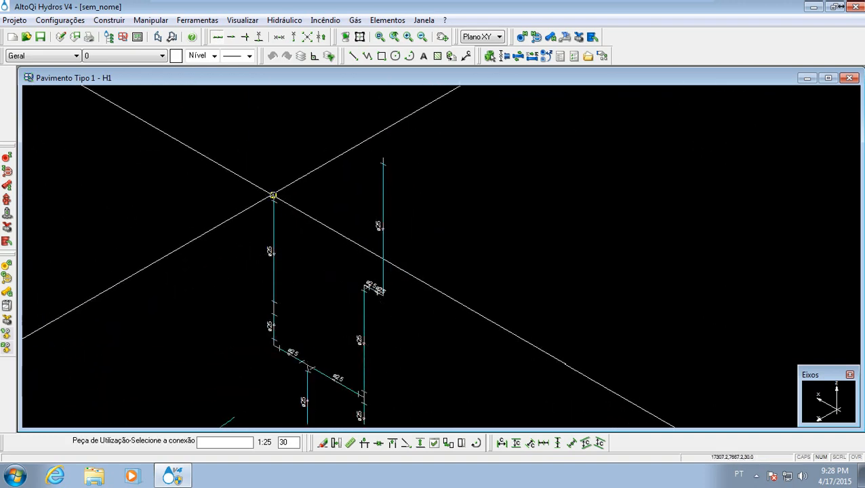
middle_drag(375, 319, 363, 228)
middle_drag(355, 308, 353, 253)
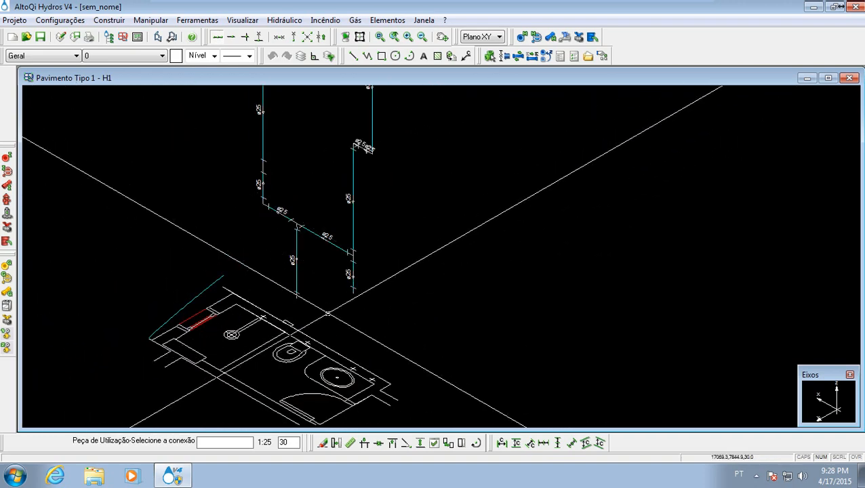
middle_drag(328, 314, 357, 285)
scroll(360, 286, up, 3)
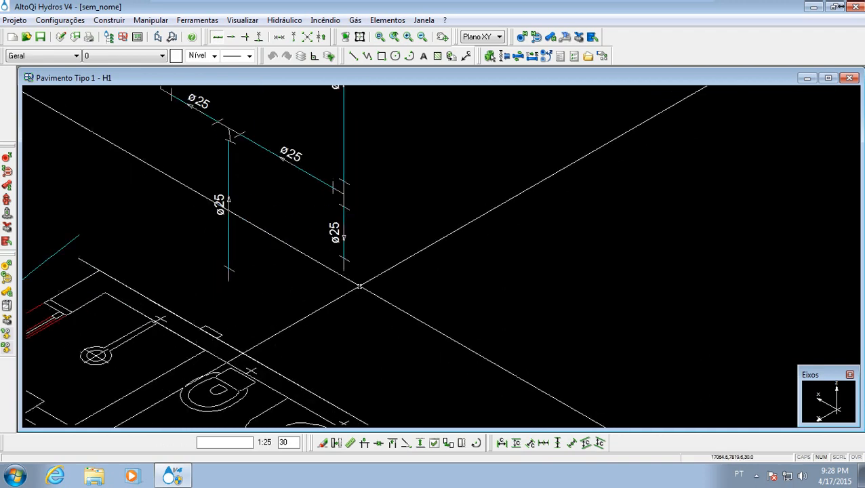
scroll(359, 286, up, 5)
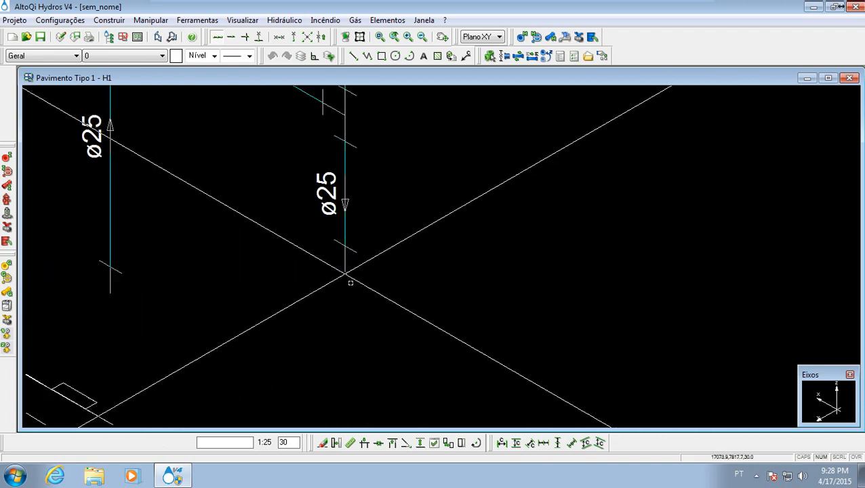
scroll(350, 283, down, 2)
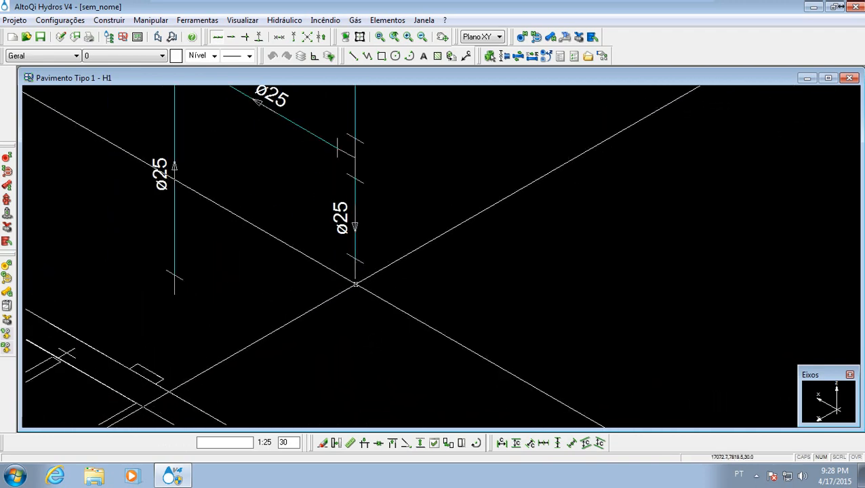
middle_drag(355, 284, 368, 295)
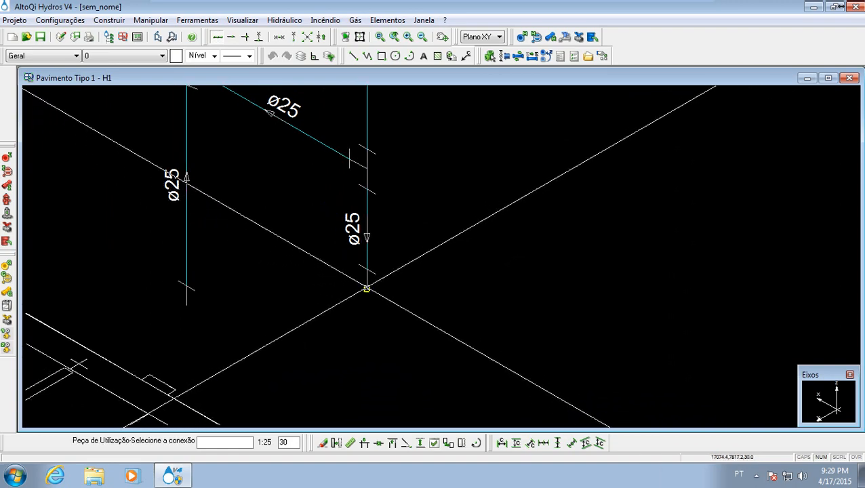
click(366, 289)
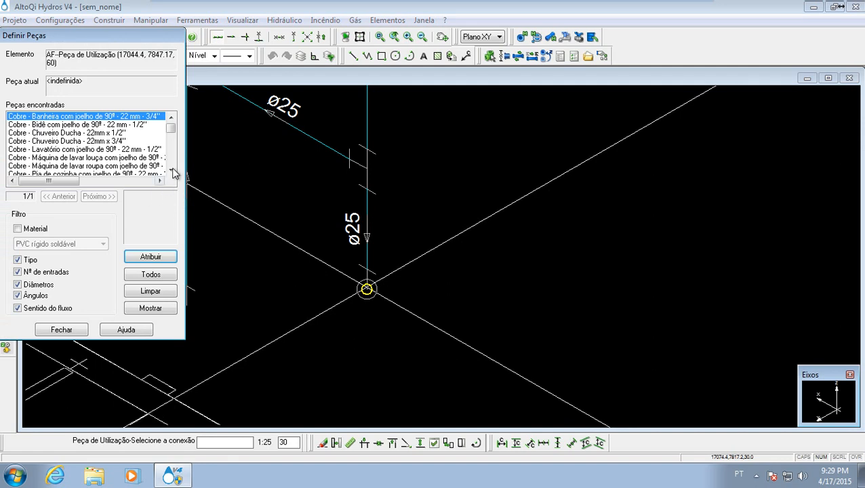
- Filter the available pieces by the PVC rígido soldável material and review the resulting fixture list
click(18, 228)
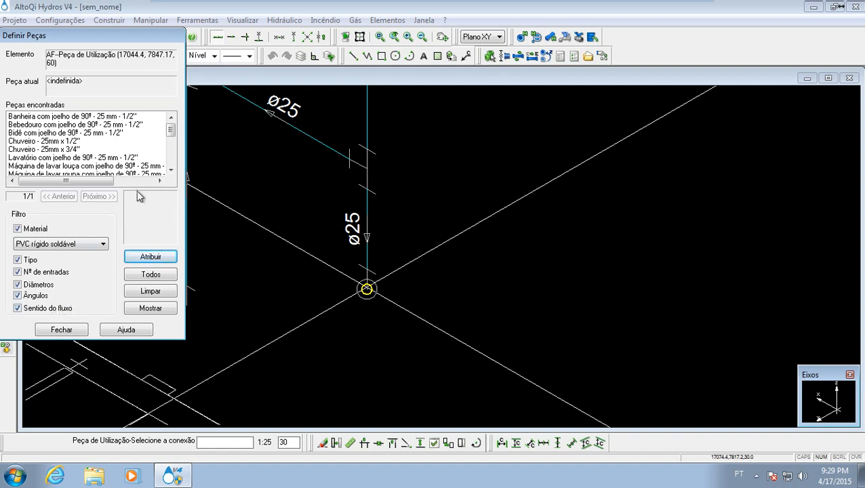
drag(174, 136, 176, 155)
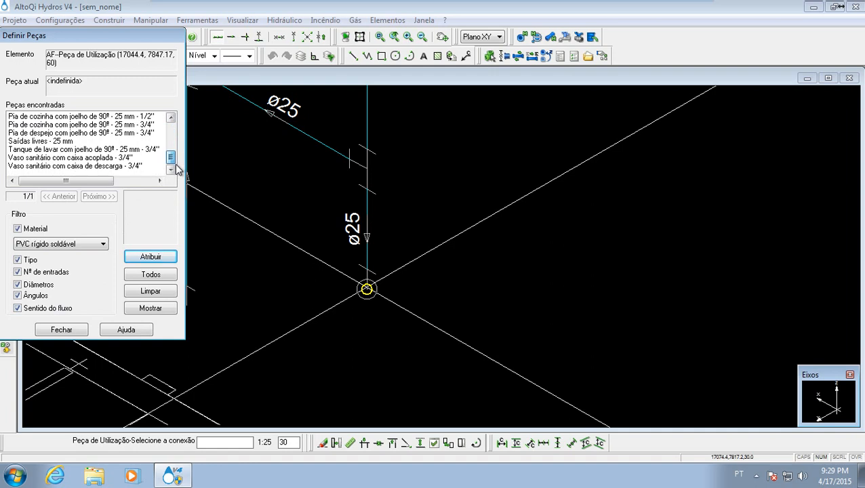
drag(176, 167, 176, 123)
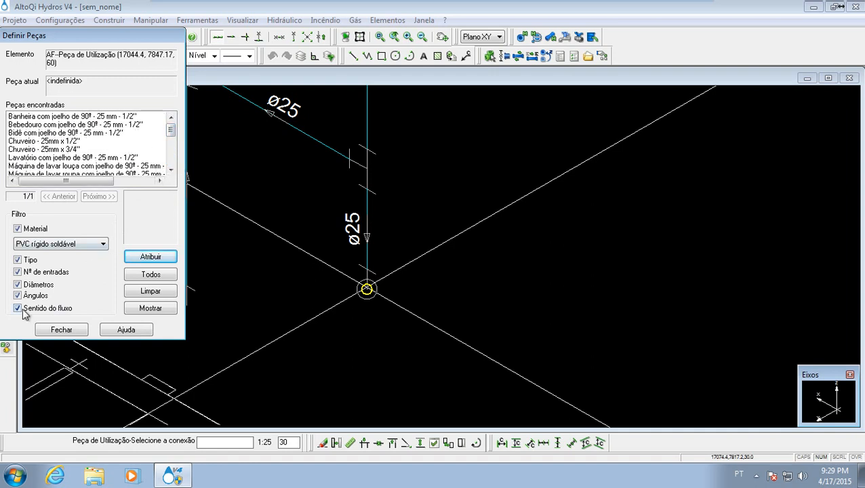
- Try the piece list without the Diâmetros, Ângulos and Sentido do fluxo filters, restoring all of them
click(17, 284)
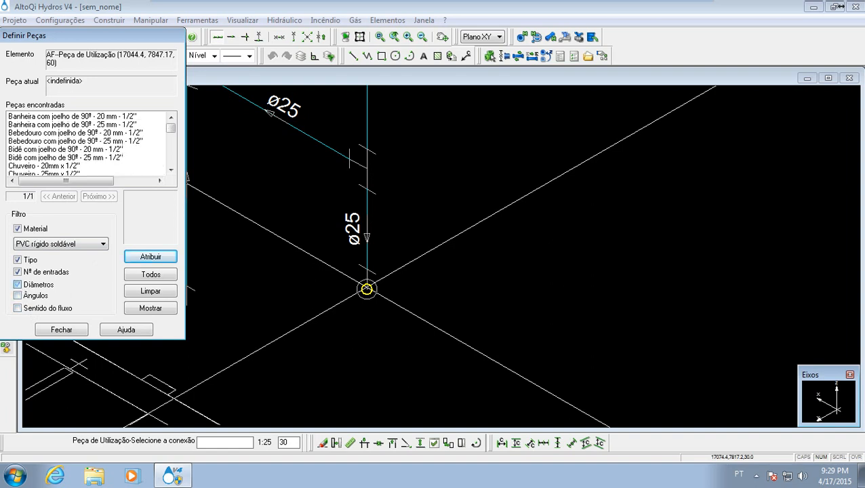
mouse_move(171, 124)
mouse_down()
mouse_move(173, 169)
mouse_move(171, 121)
mouse_up()
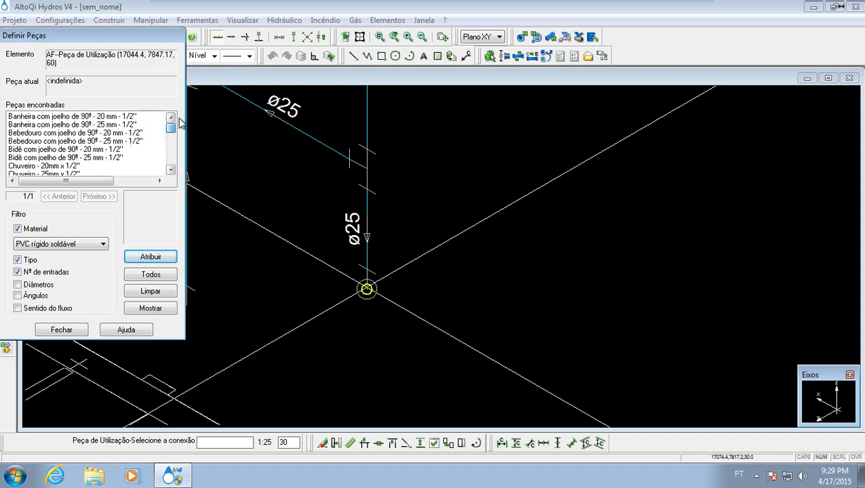
click(30, 285)
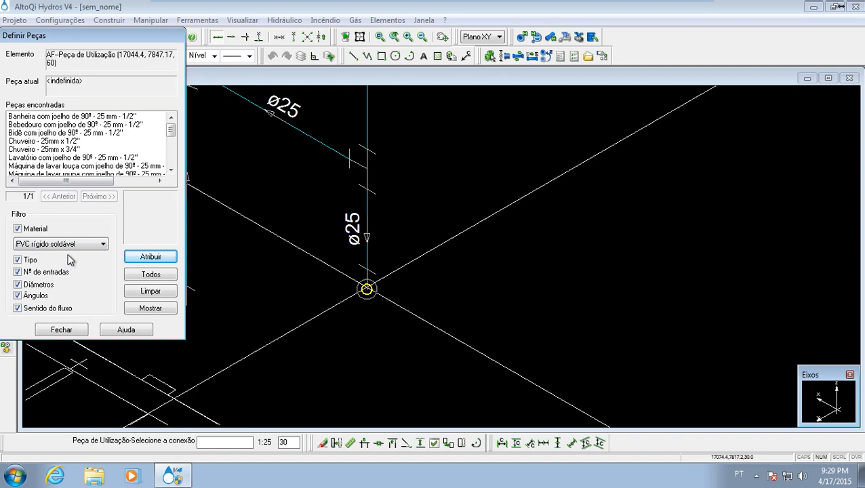
click(18, 308)
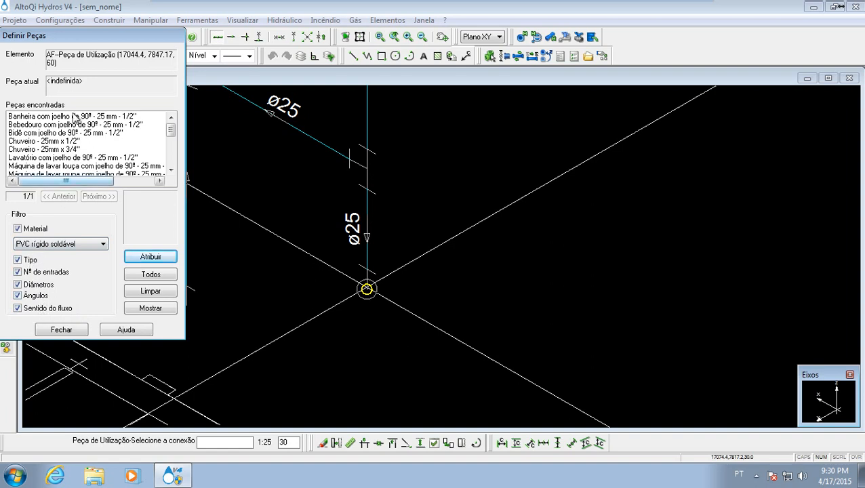
- Assign the piece Lavatório com joelho de 90º - 25 mm - 1/2" to the washbasin branch's end connection
mouse_move(171, 133)
mouse_down()
mouse_move(172, 157)
mouse_move(171, 137)
mouse_up()
click(135, 143)
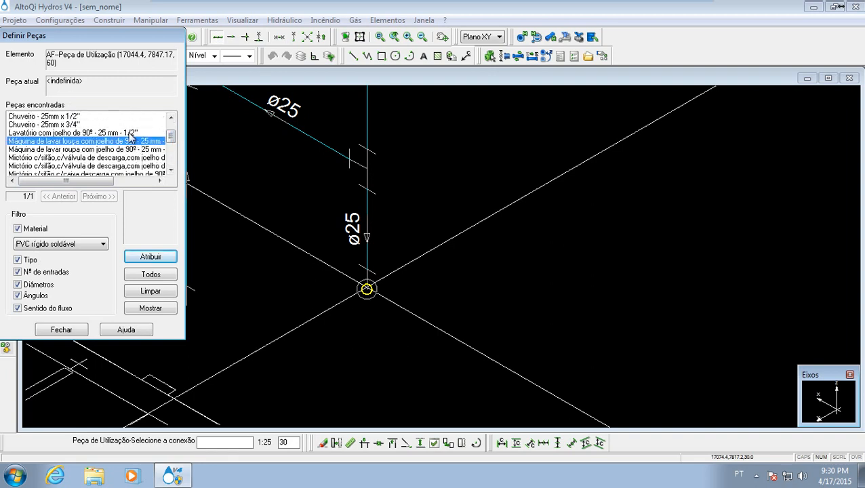
click(130, 133)
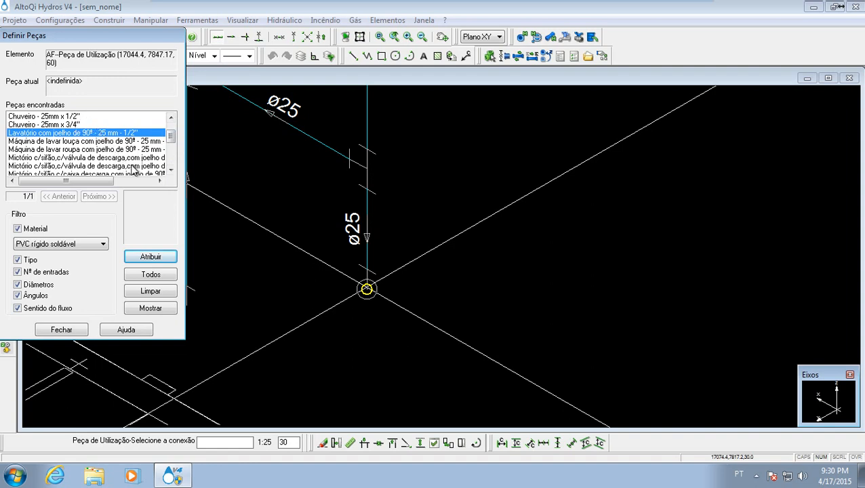
click(162, 260)
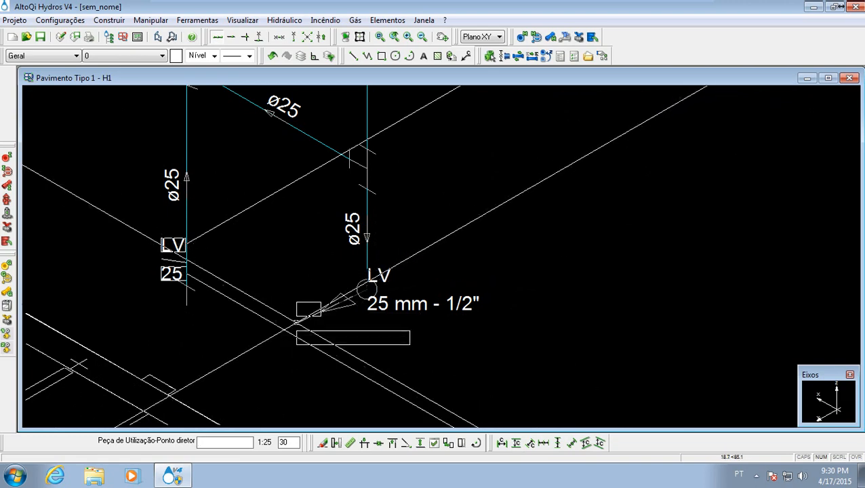
- Turn on orthogonal mode and place the washbasin's LV symbol and label in front of its branch end
key(F8)
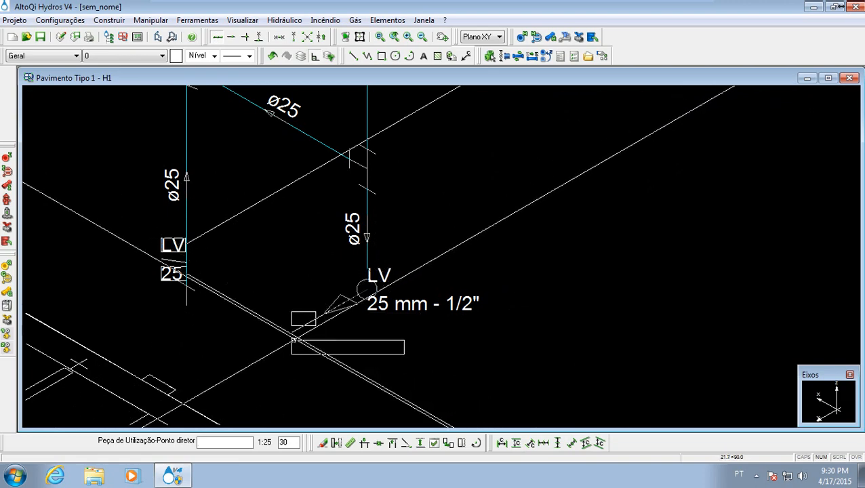
middle_drag(294, 339, 307, 279)
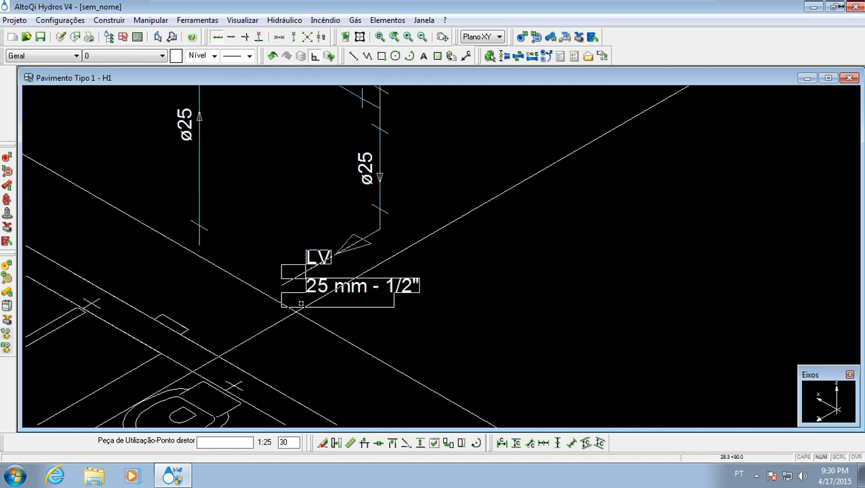
click(309, 288)
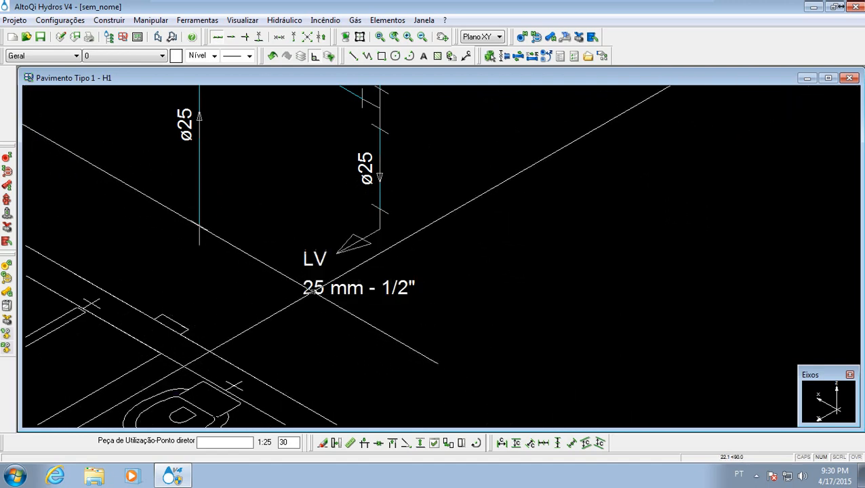
- Add a Peça de Utilização at the toilet branch's lower end as Vaso sanitário com caixa acoplada - 3/4" and place its symbol
scroll(320, 288, down, 4)
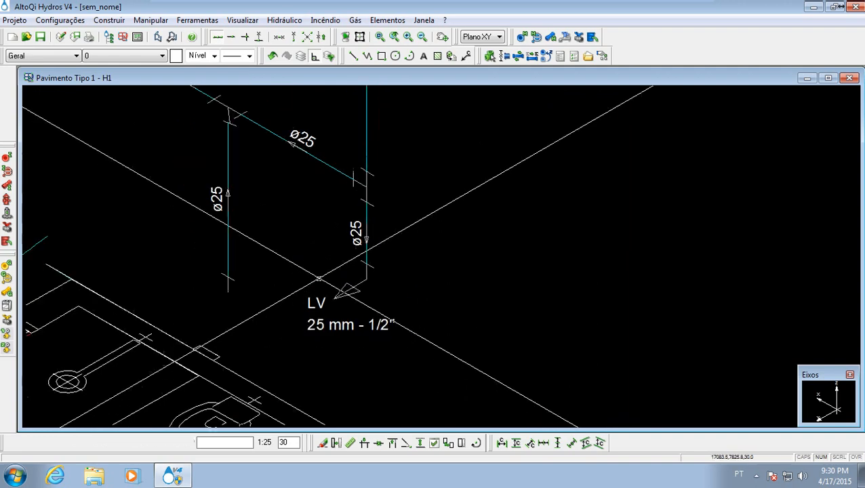
mouse_move(270, 229)
middle_down()
mouse_move(308, 219)
mouse_move(364, 259)
middle_up()
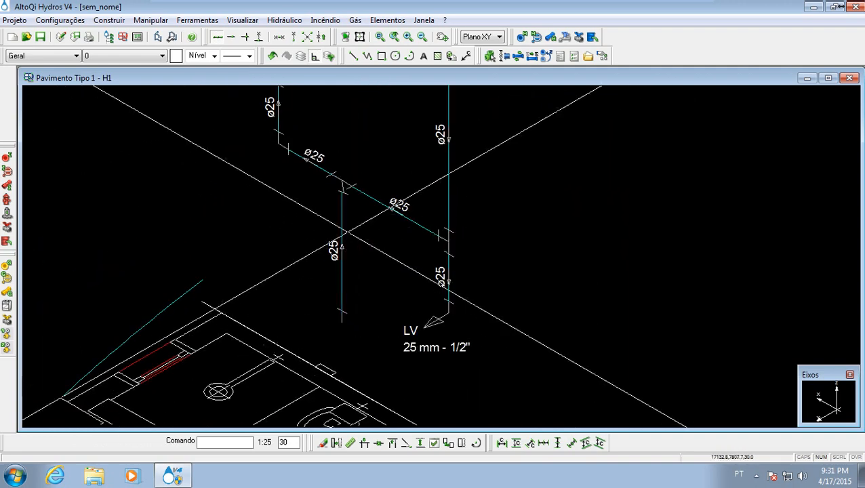
click(567, 38)
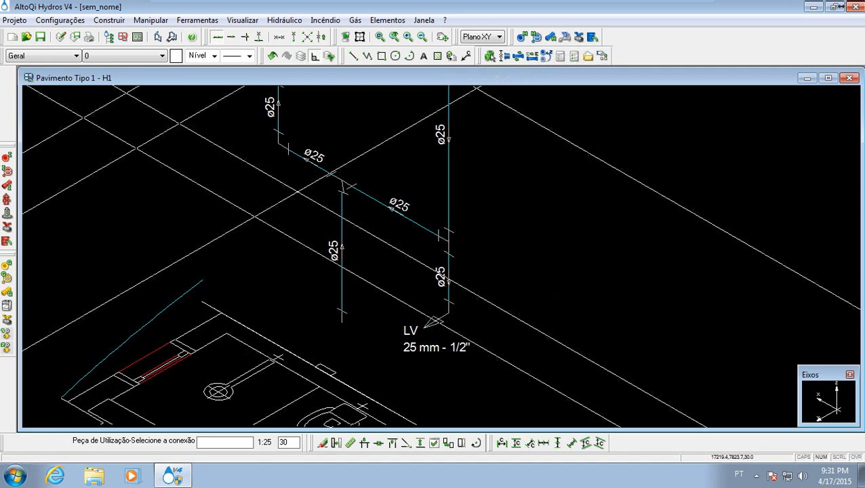
click(341, 323)
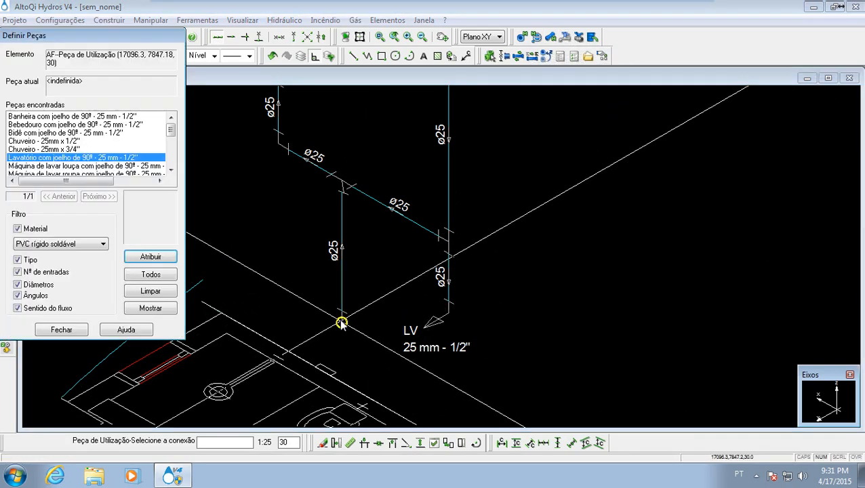
click(68, 141)
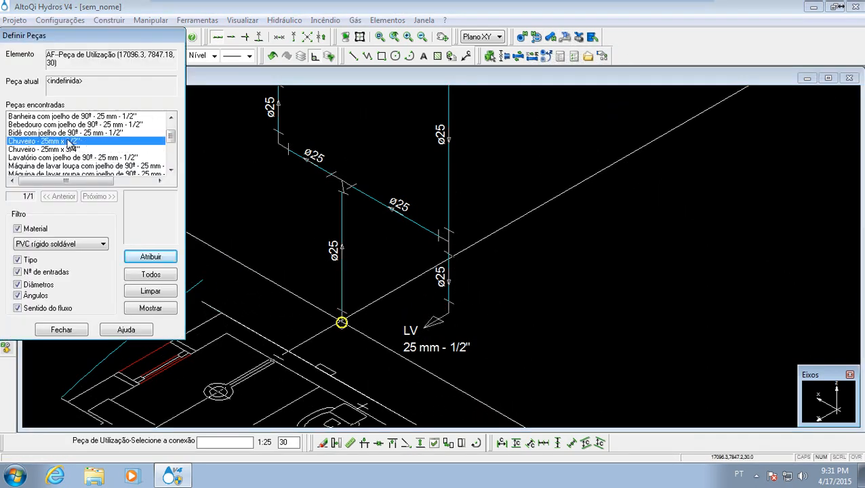
scroll(81, 146, down, 3)
scroll(59, 157, down, 2)
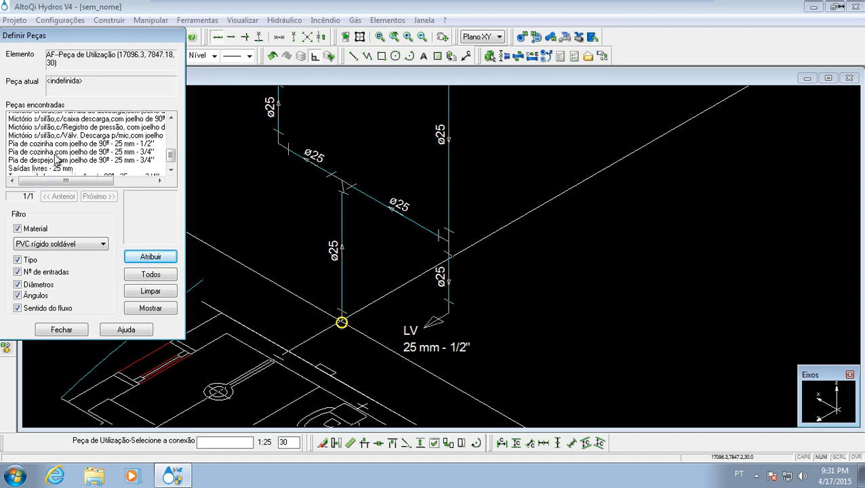
click(64, 157)
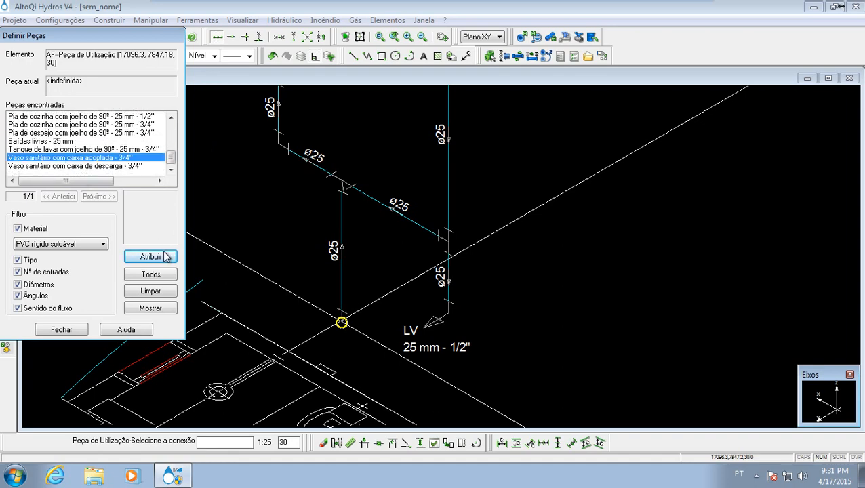
click(150, 256)
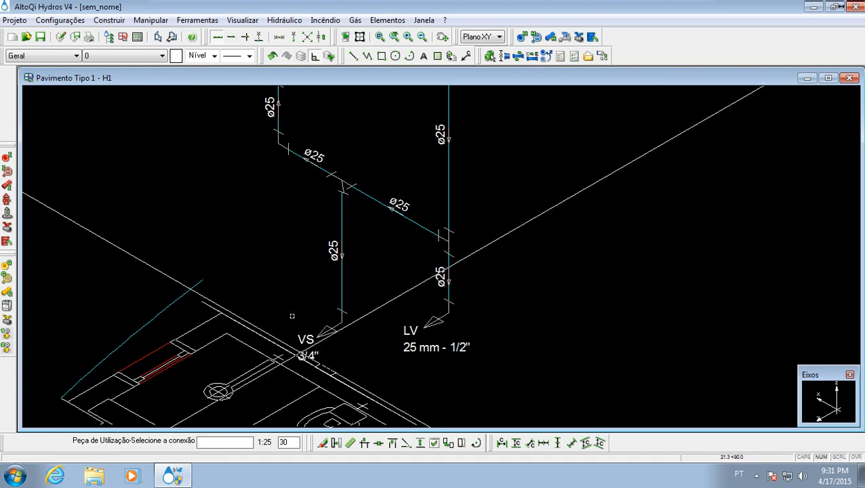
- Add a Peça de Utilização at the shower branch's upper end connection and turn off its Sentido do fluxo filter
scroll(241, 207, down, 3)
scroll(241, 207, up, 5)
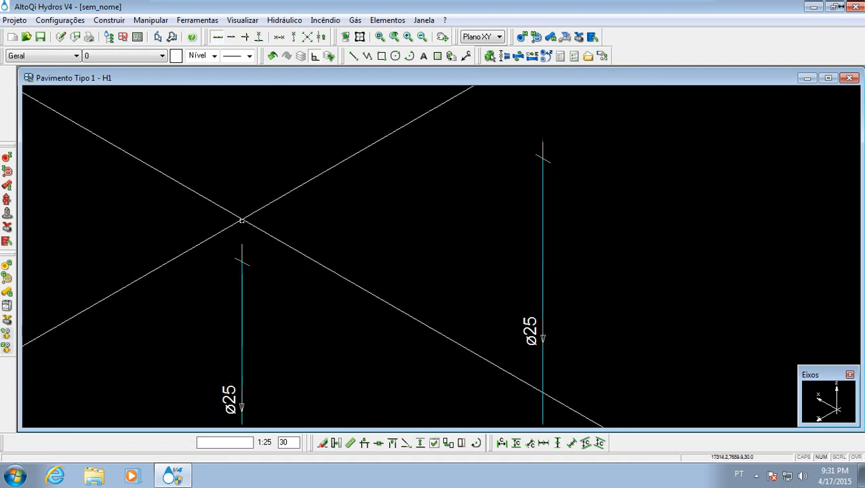
click(242, 244)
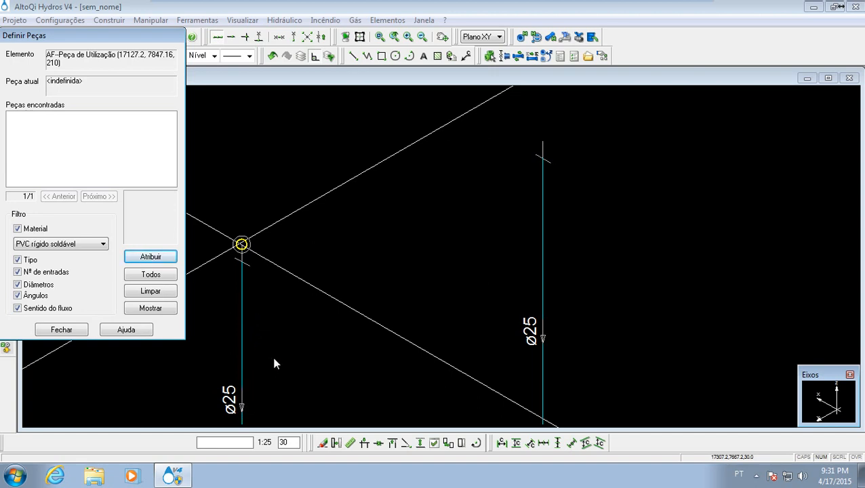
click(29, 309)
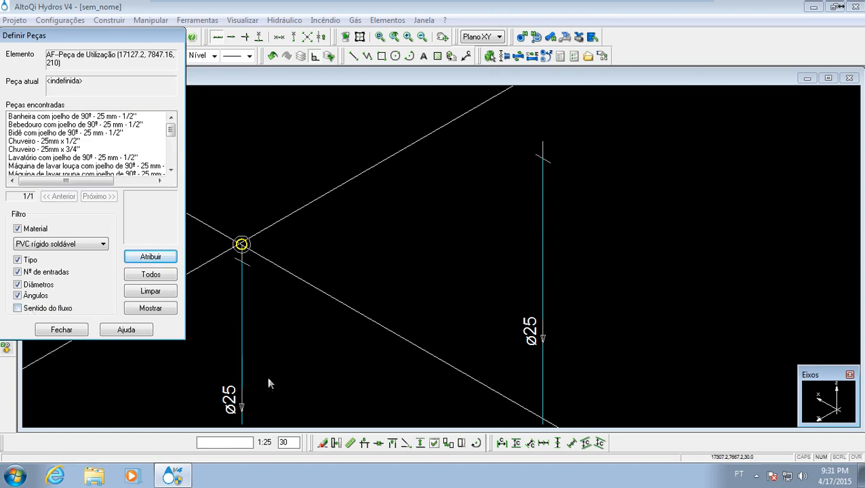
- Assign Chuveiro - 25mm x 1/2" to the shower connection and place its CH symbol and label in front of the pipe end
click(82, 141)
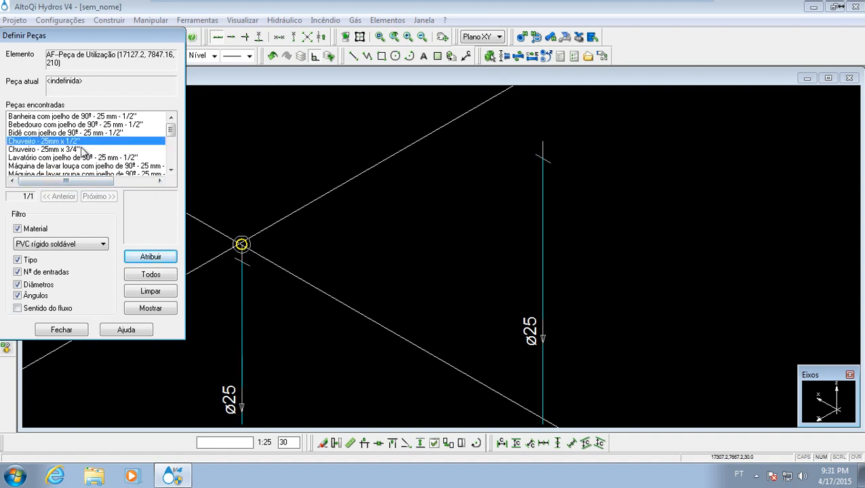
click(81, 148)
click(82, 141)
click(173, 261)
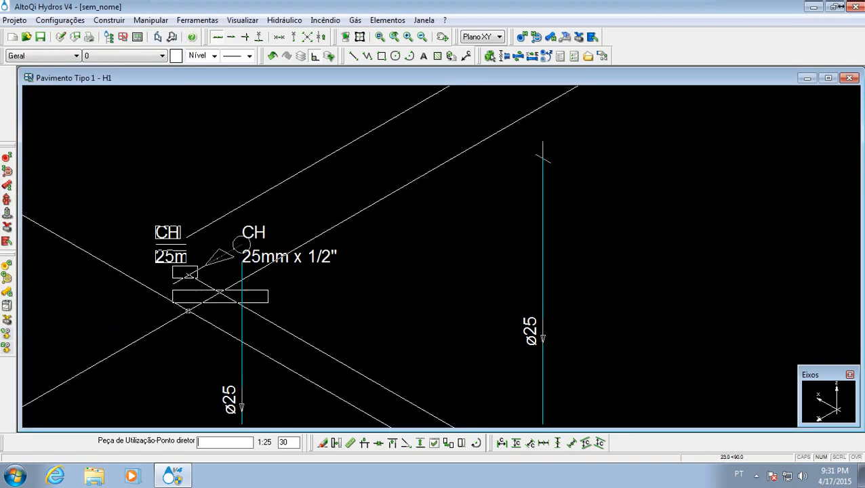
click(185, 310)
middle_drag(320, 344, 262, 224)
scroll(263, 225, down, 3)
mouse_move(242, 262)
middle_down()
mouse_move(257, 250)
mouse_move(269, 288)
middle_up()
key(Escape)
- Reverse the flow direction of the upper vertical shower pipe so it runs up to the CH fixture
scroll(244, 250, up, 4)
scroll(238, 199, down, 4)
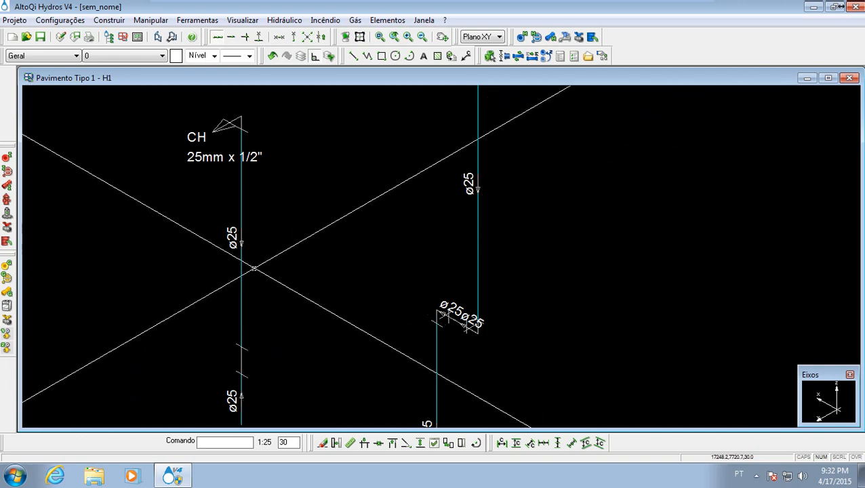
drag(259, 253, 199, 222)
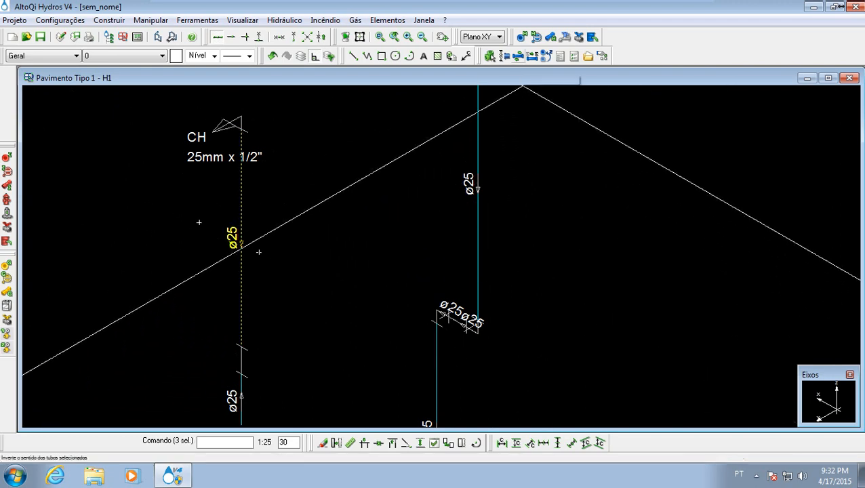
click(519, 56)
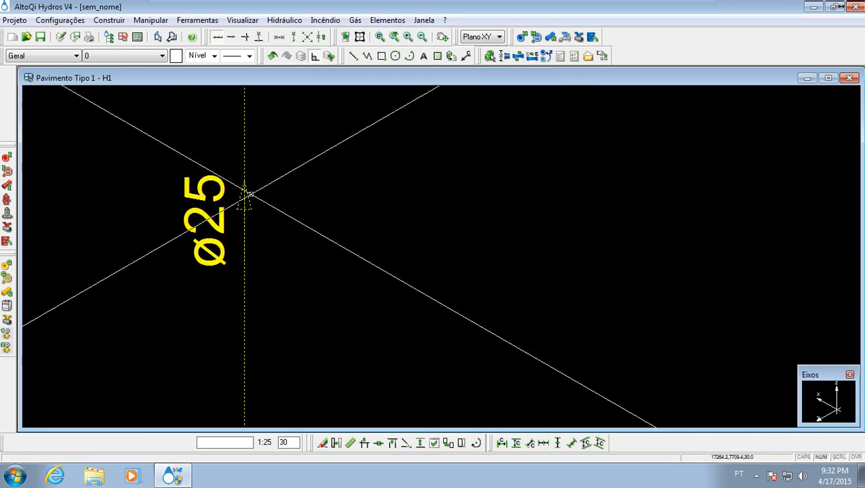
key(Escape)
scroll(315, 262, down, 4)
middle_drag(314, 264, 316, 291)
scroll(323, 251, down, 3)
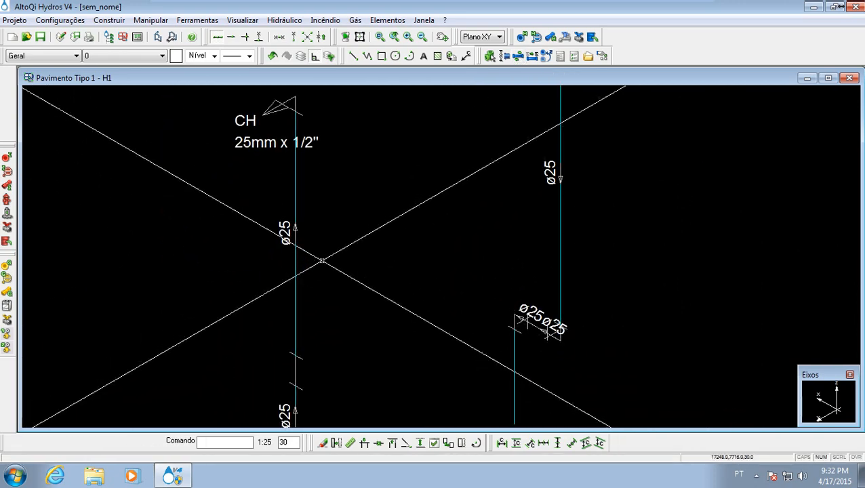
- Add a Registro at the connection between the two short horizontal ø25 pipes that link the supply drop to the lavatory drop
scroll(367, 291, up, 4)
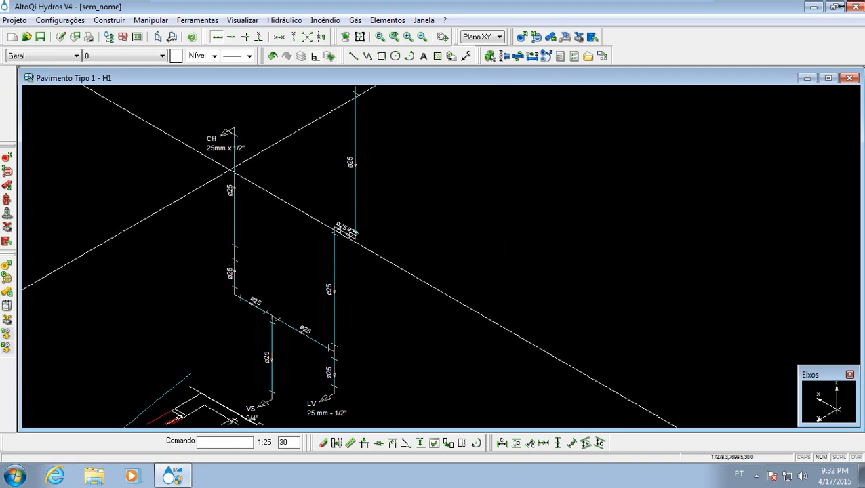
middle_drag(280, 275, 305, 264)
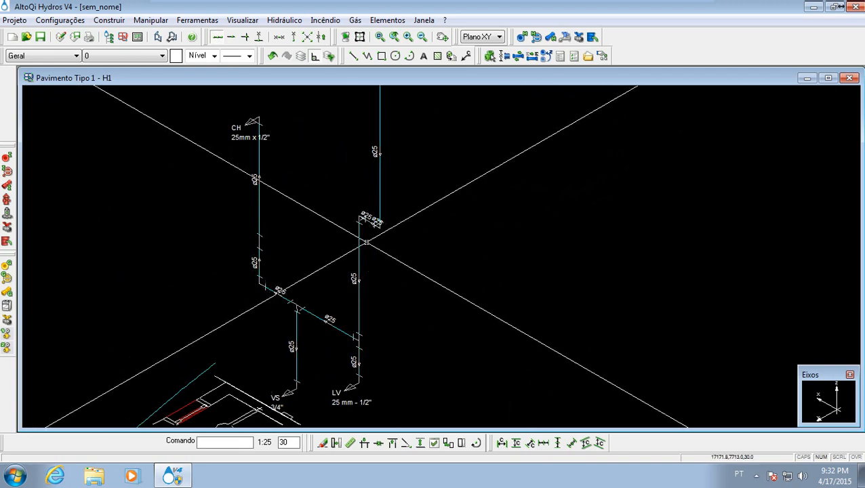
click(579, 39)
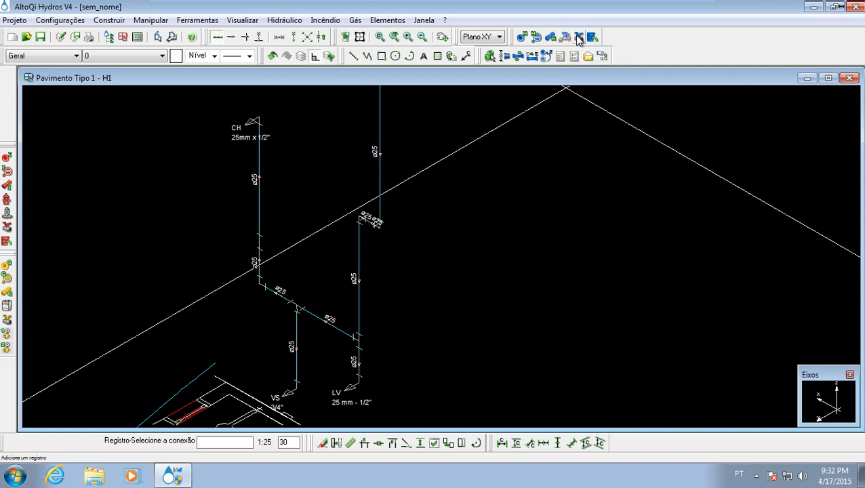
scroll(370, 217, up, 5)
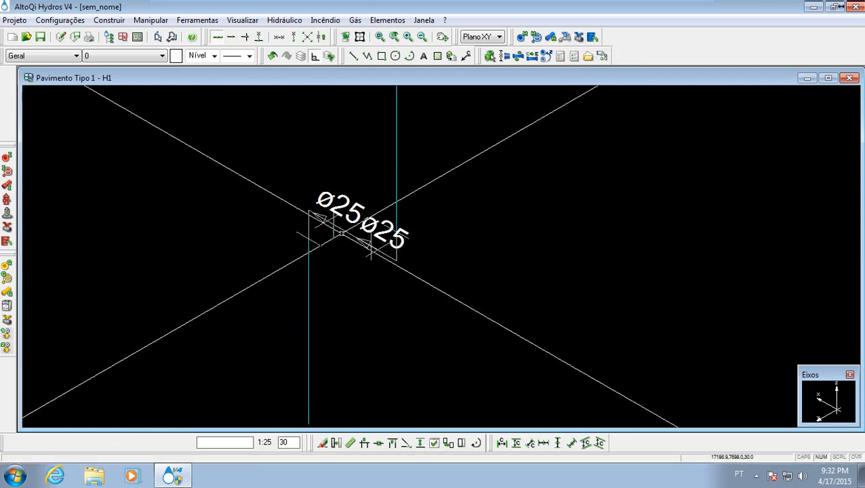
click(352, 235)
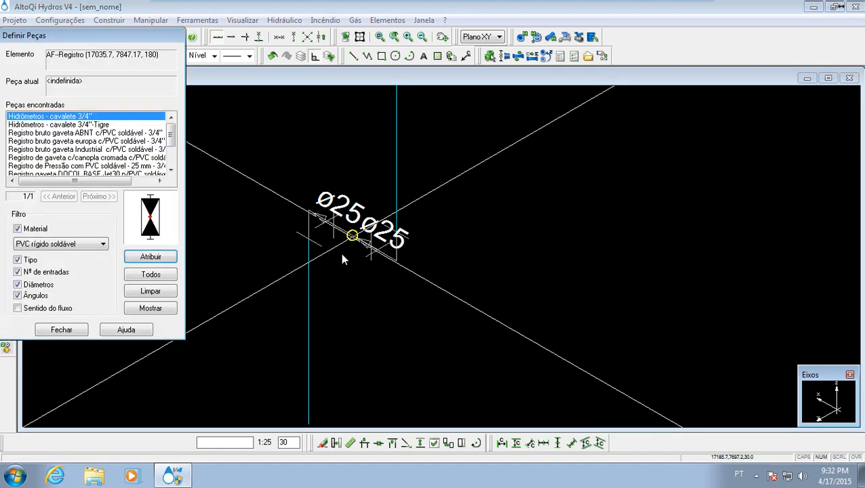
- Assign Registro de gaveta c/canopla cromada c/PVC soldável to the new valve and place its symbol with the RG 3/4" label beside the lavatory drop
click(76, 134)
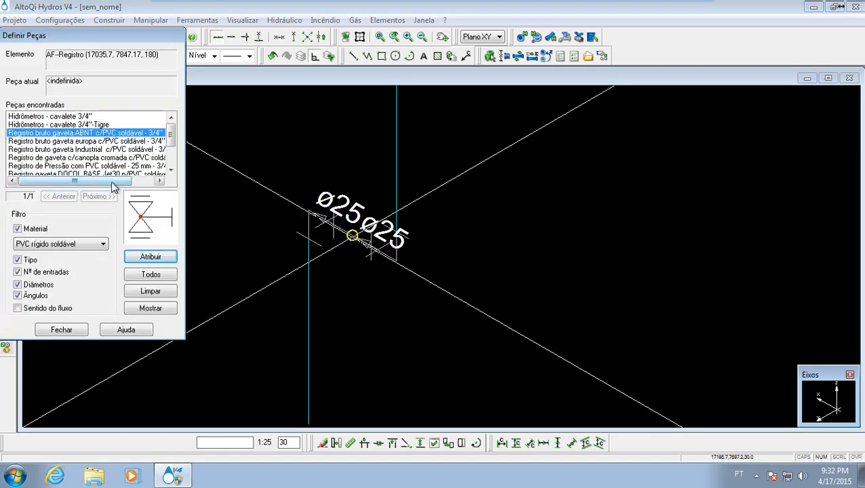
mouse_move(111, 183)
mouse_down()
mouse_move(141, 184)
mouse_move(103, 183)
mouse_up()
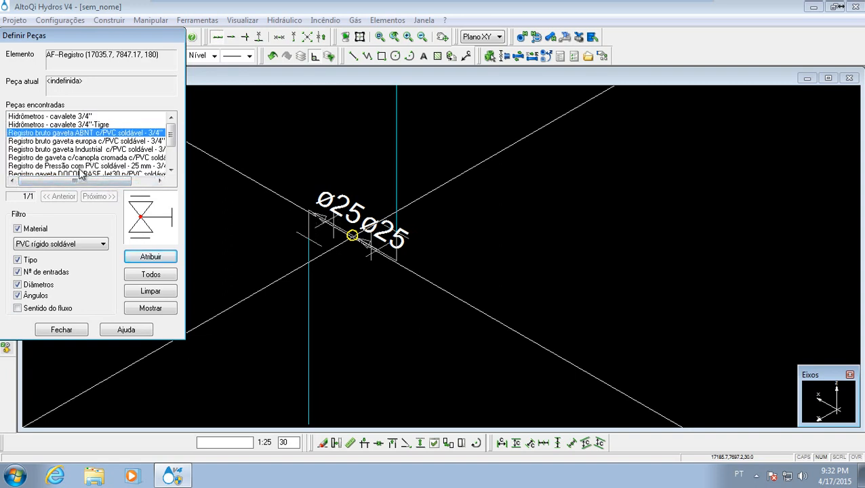
click(84, 158)
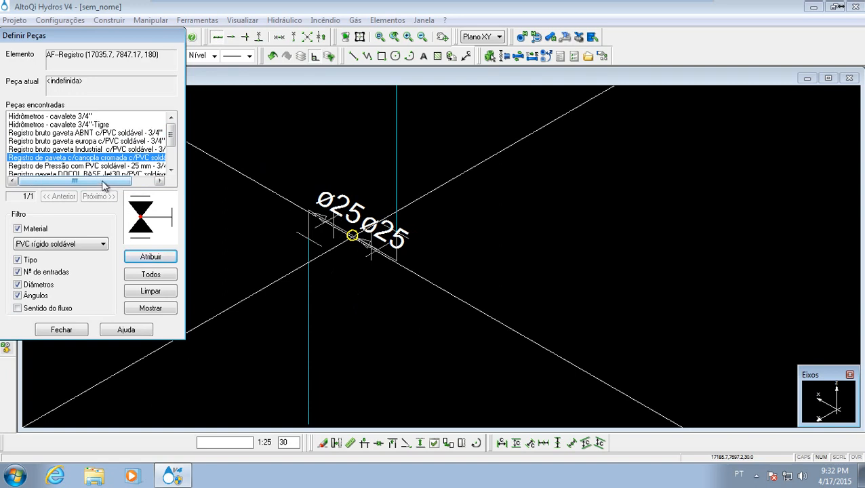
mouse_move(103, 184)
mouse_down()
mouse_move(149, 187)
mouse_move(98, 181)
mouse_up()
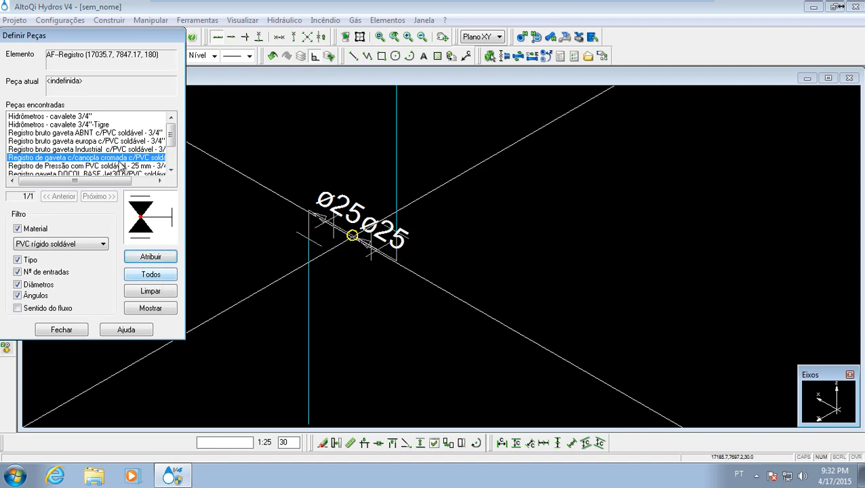
drag(88, 184, 42, 181)
click(149, 257)
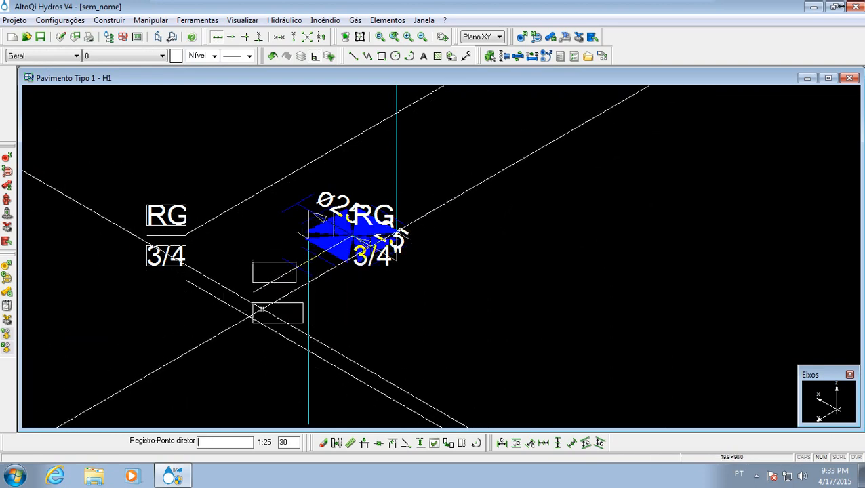
click(256, 312)
middle_drag(192, 312, 342, 231)
- Add a Registro on the vertical shower pipe as Registro de Pressão com PVC soldável - 25 mm - 3/4" and place its RP symbol and label
scroll(341, 231, down, 3)
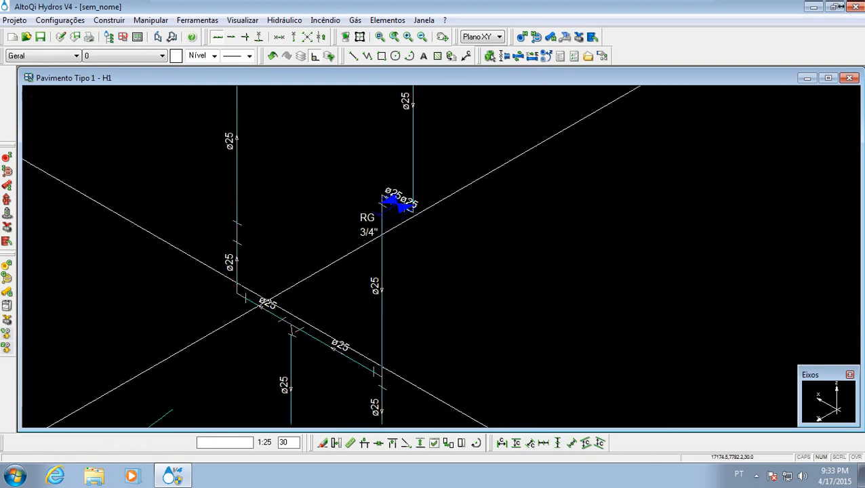
middle_drag(237, 244, 274, 218)
scroll(274, 218, up, 4)
scroll(274, 195, down, 3)
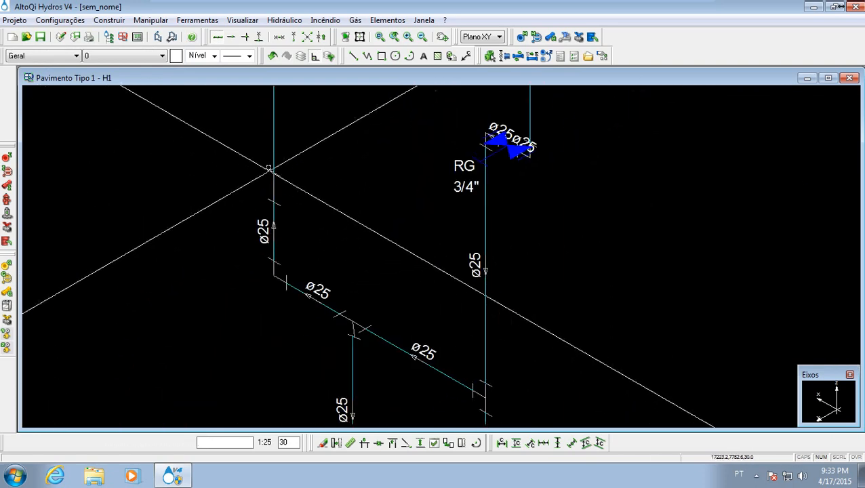
click(273, 187)
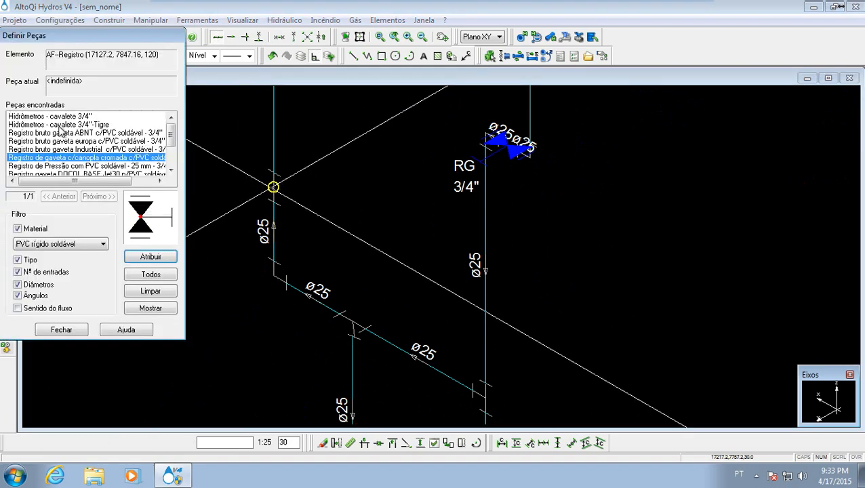
click(56, 166)
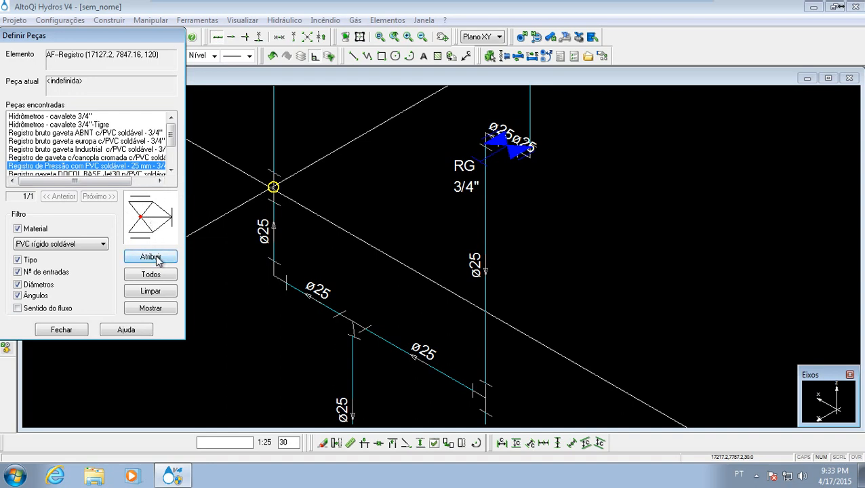
click(151, 257)
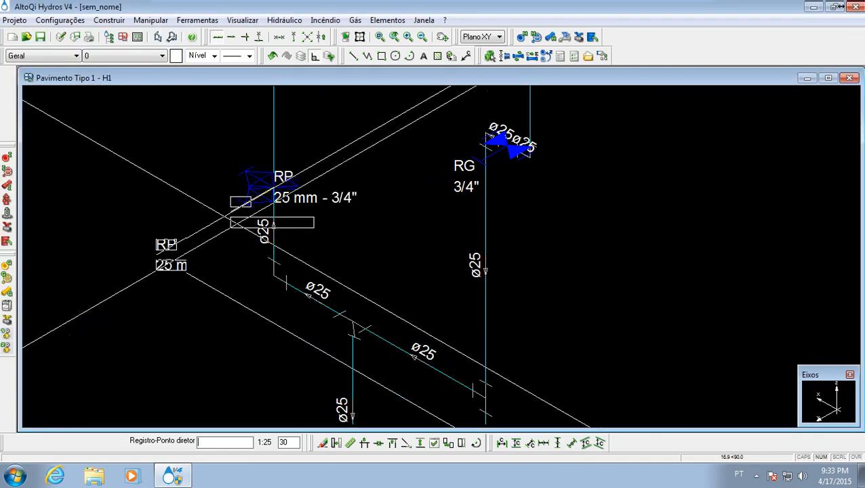
click(219, 223)
mouse_move(273, 204)
middle_down()
mouse_move(254, 226)
mouse_move(290, 175)
middle_up()
key(Escape)
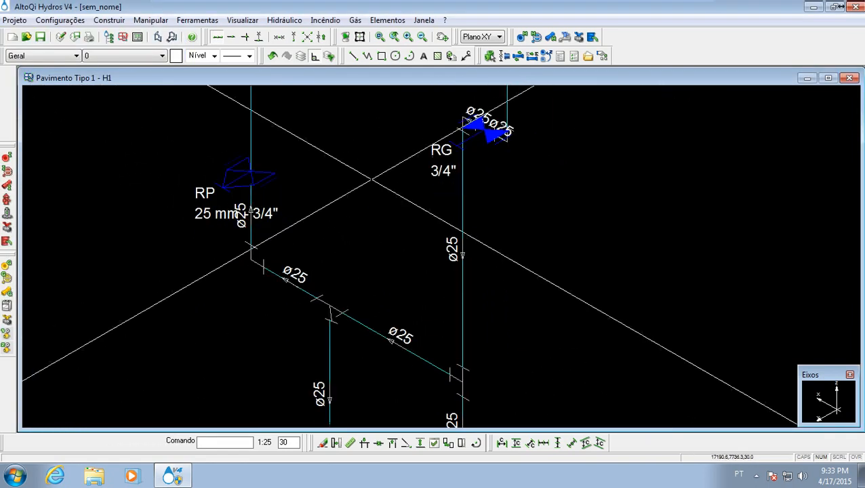
- Examine the bathroom piping above the floor plan, from the CH, VS and LV fixtures and both valves to the supply pipe's open upper end
scroll(370, 169, down, 2)
middle_drag(366, 167, 346, 266)
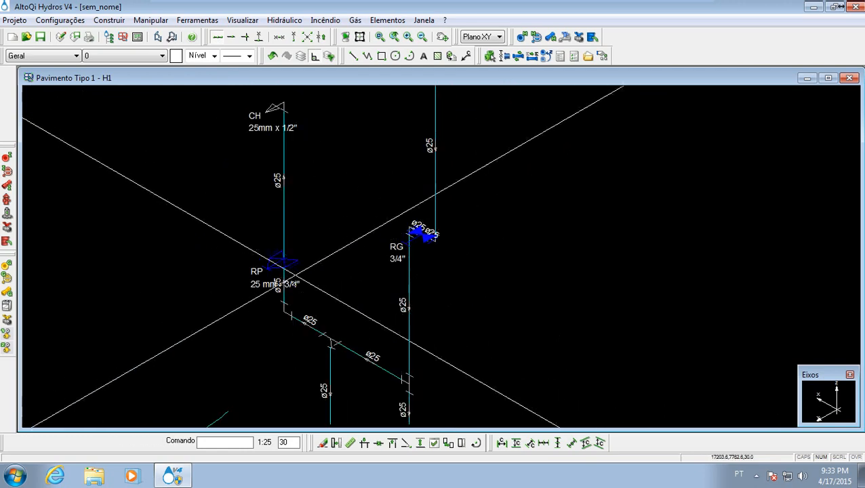
middle_drag(343, 302, 335, 252)
middle_drag(331, 227, 325, 210)
middle_drag(324, 209, 302, 251)
scroll(321, 248, down, 2)
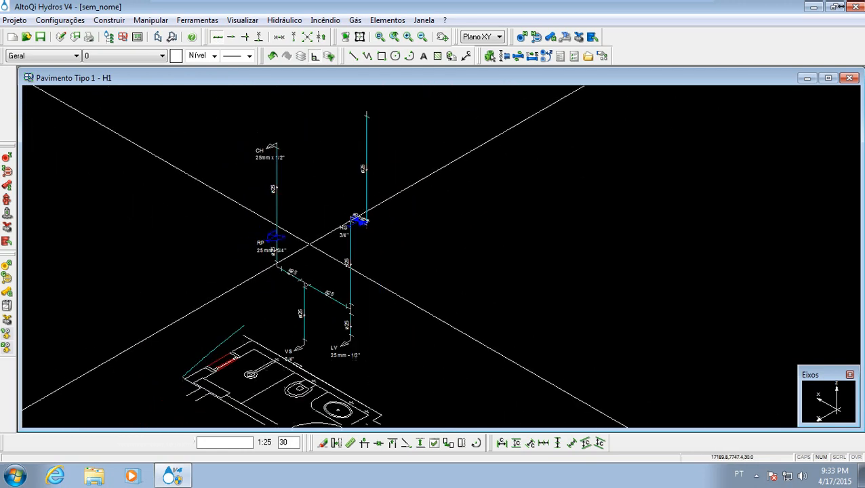
mouse_move(317, 294)
middle_down()
mouse_move(325, 228)
mouse_move(310, 298)
middle_up()
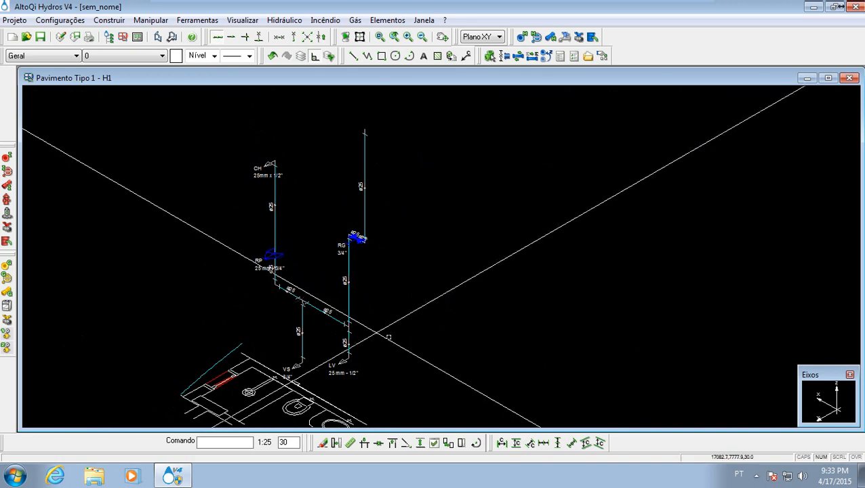
middle_drag(391, 332, 386, 294)
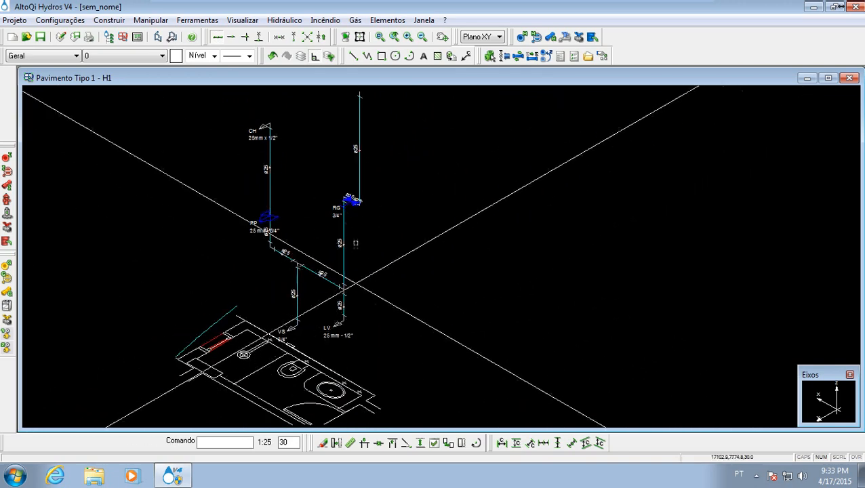
middle_drag(273, 152, 299, 226)
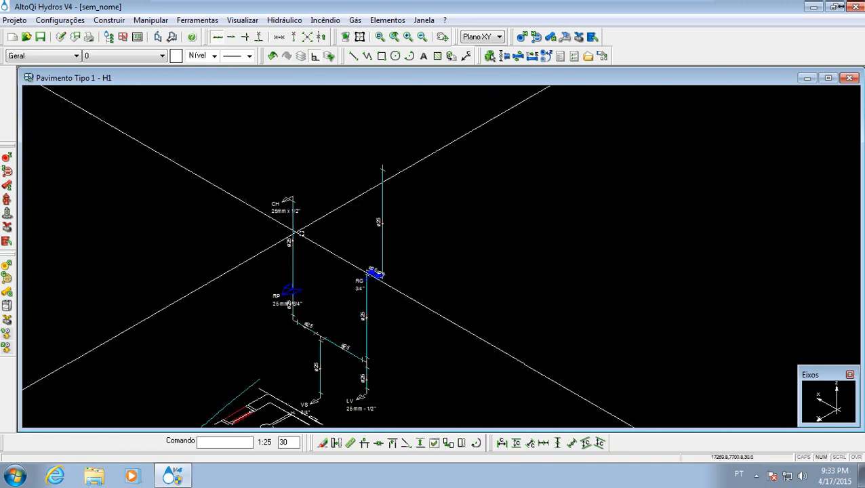
middle_drag(401, 154, 377, 163)
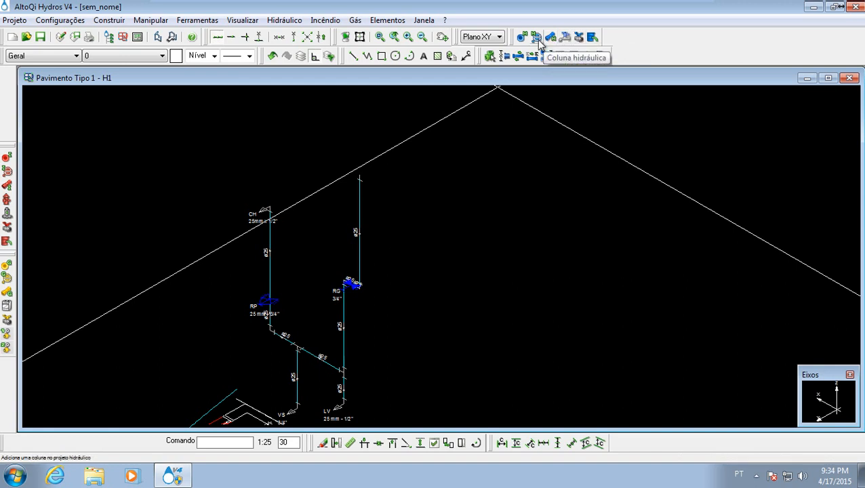
- Set up a Coluna Hidráulica named AF-1 on the Água fria network with Continuidade Acima and a 25 mm PVC rígido soldável lower pipe
click(536, 37)
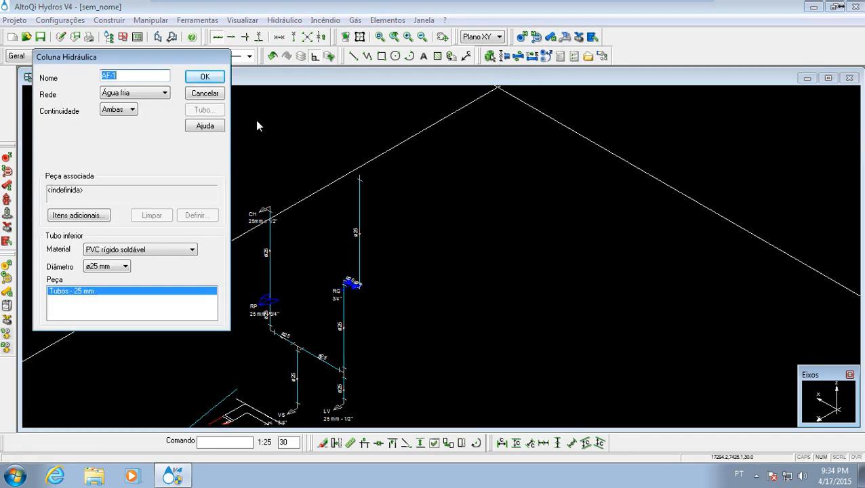
click(125, 76)
click(151, 96)
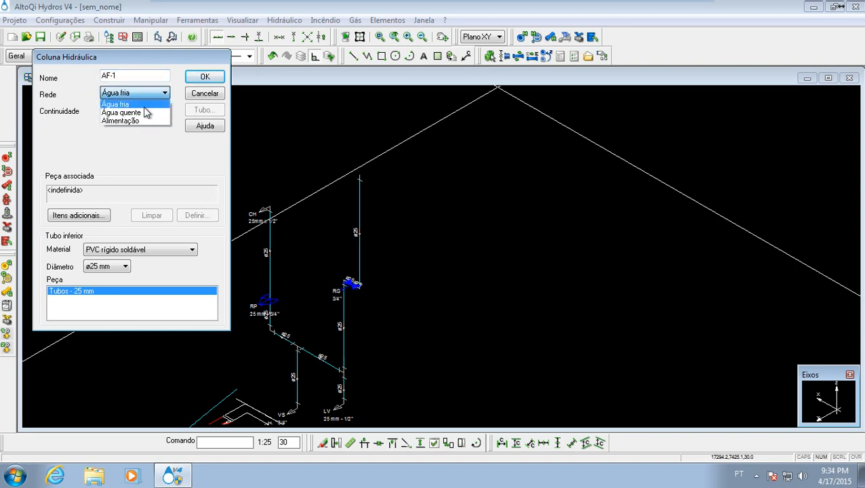
click(144, 105)
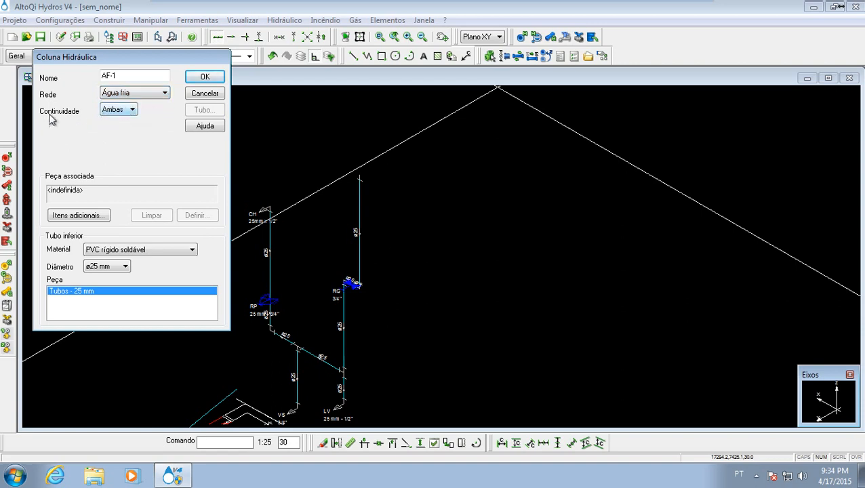
click(117, 111)
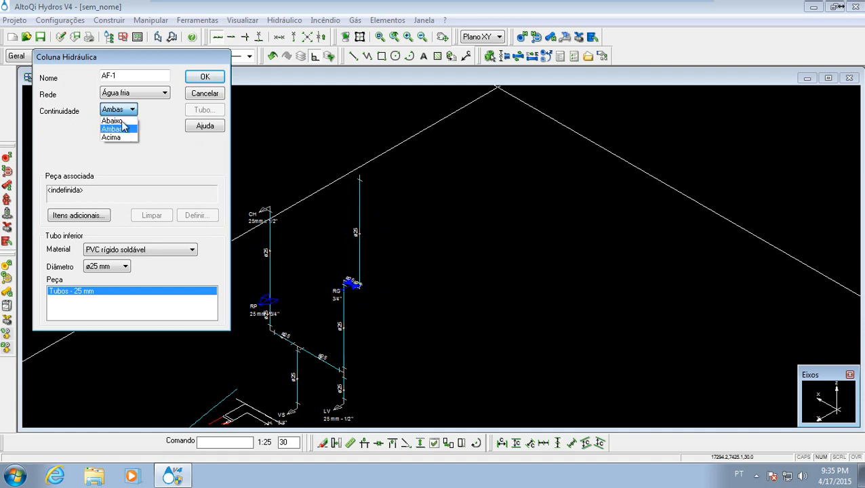
click(158, 143)
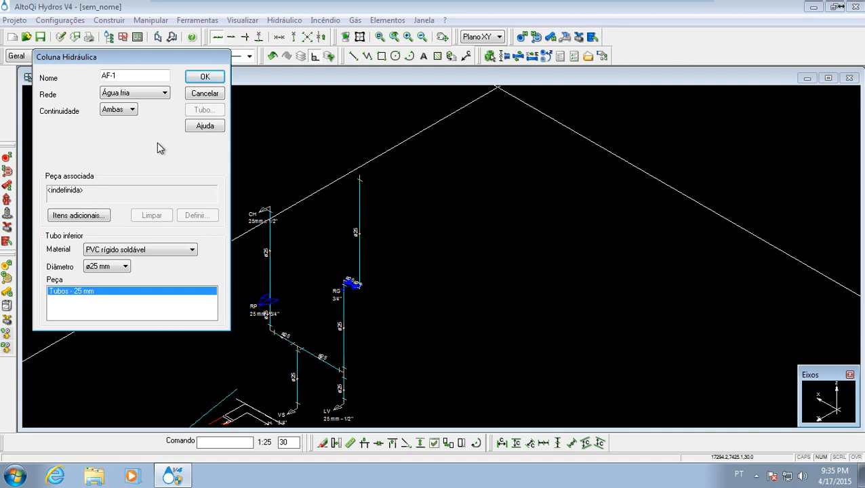
click(122, 110)
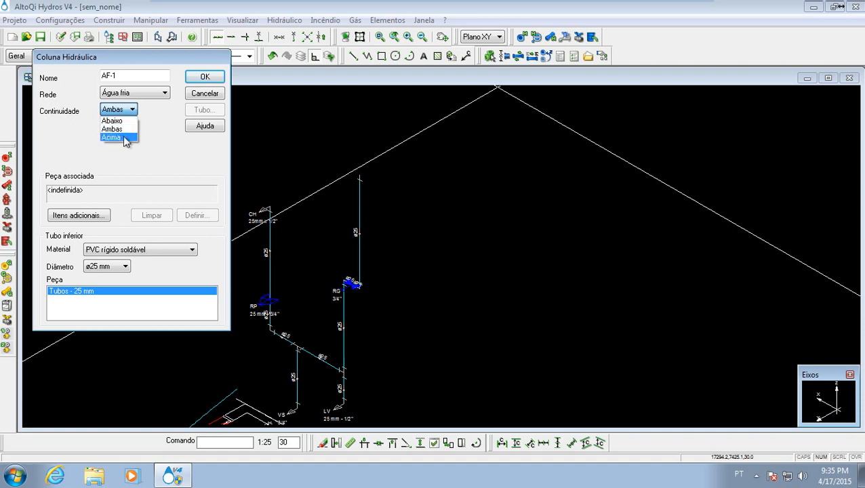
click(169, 187)
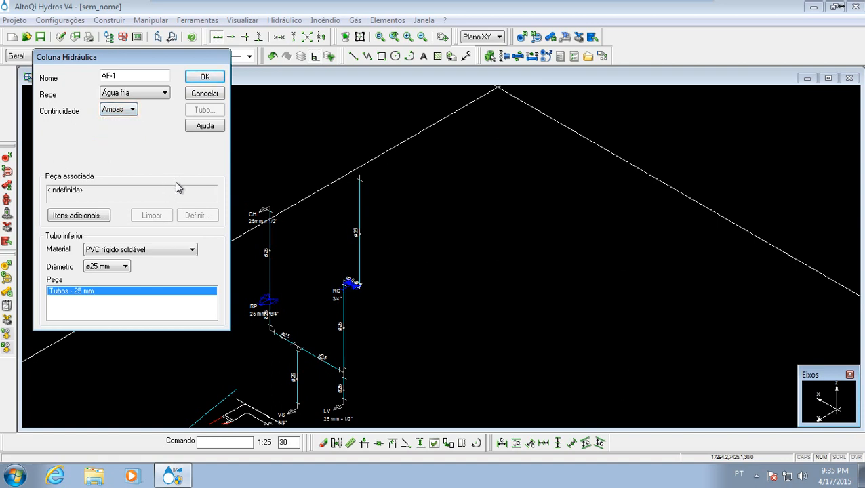
click(131, 110)
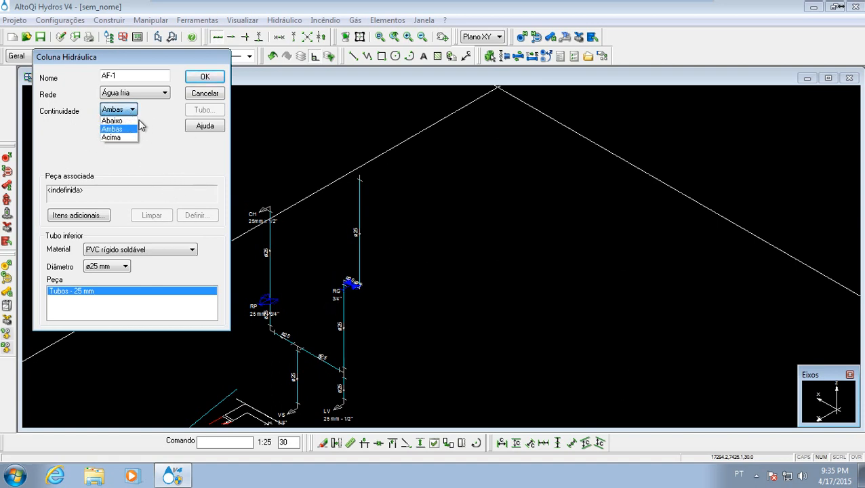
click(125, 139)
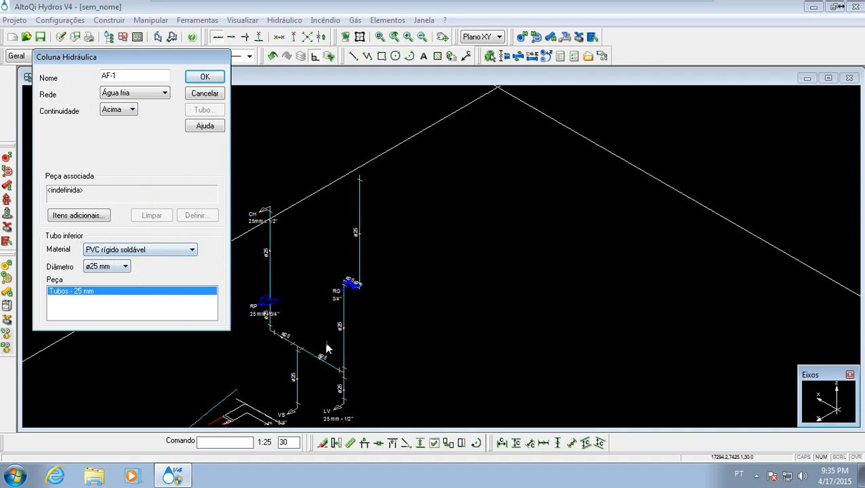
click(204, 77)
- Place column AF-1 on the supply pipe's open upper end, switching the current ordinate to 290, and position its label beside the pipe
scroll(330, 179, up, 4)
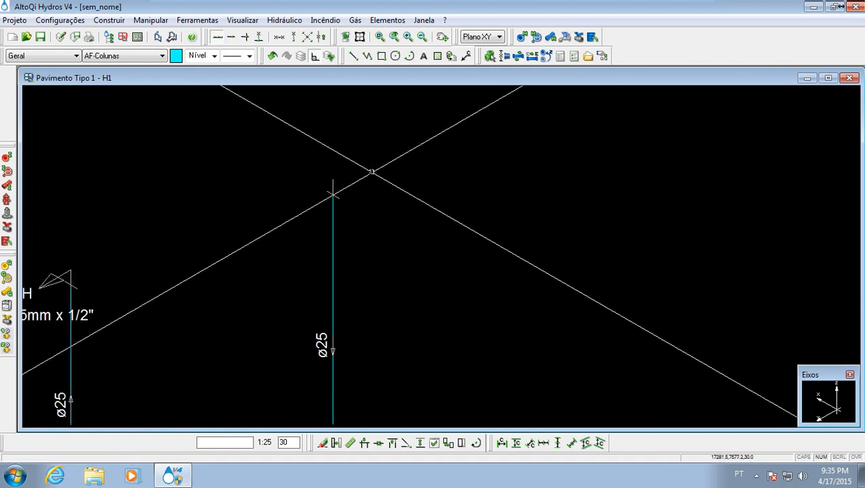
click(333, 179)
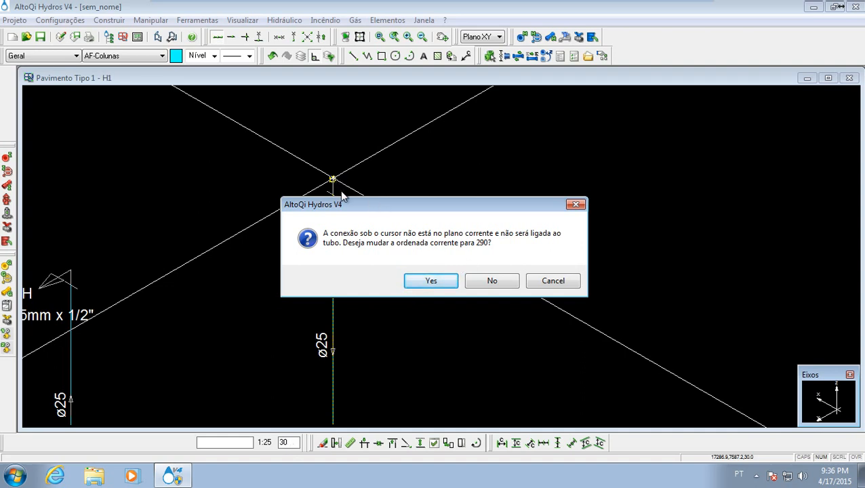
click(431, 281)
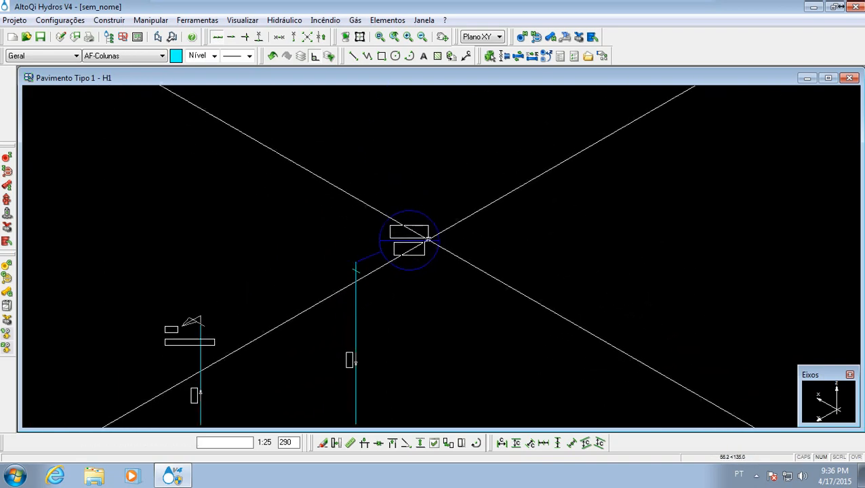
click(441, 234)
middle_drag(389, 222, 389, 220)
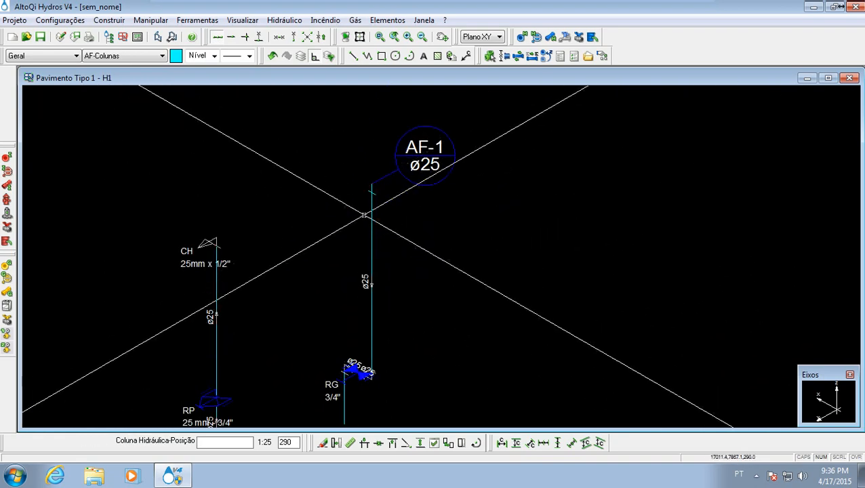
key(Escape)
- Examine the isometric piping of detail H1, from column AF-1 through the RG and RP valves to the branches above the floor plan
scroll(372, 259, down, 3)
mouse_move(372, 258)
middle_down()
mouse_move(378, 192)
mouse_move(399, 135)
middle_up()
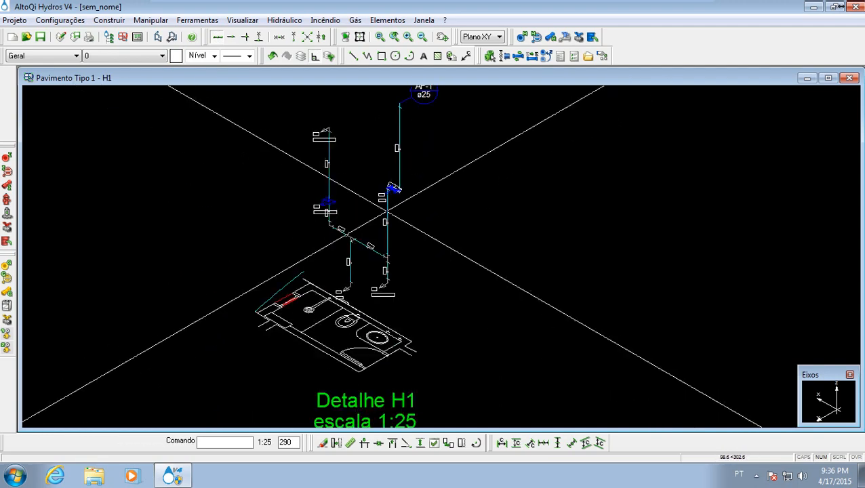
middle_drag(386, 273, 372, 357)
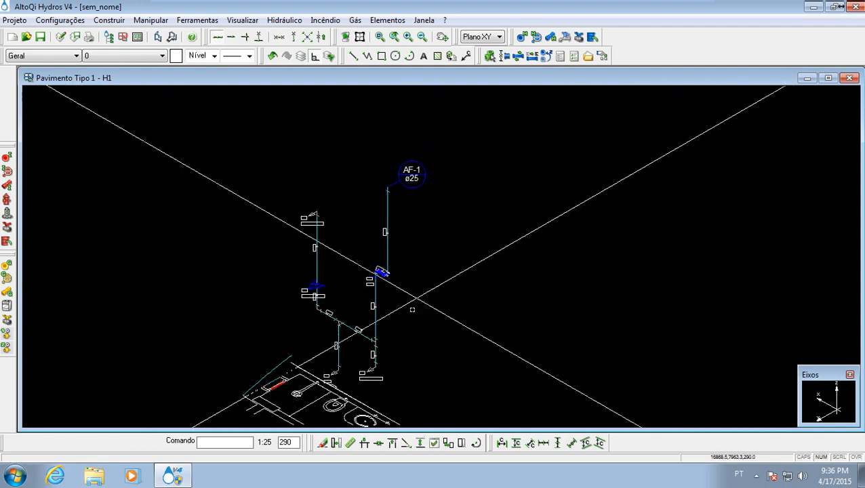
mouse_move(369, 303)
middle_down()
mouse_move(352, 249)
mouse_move(327, 229)
middle_up()
scroll(366, 244, up, 3)
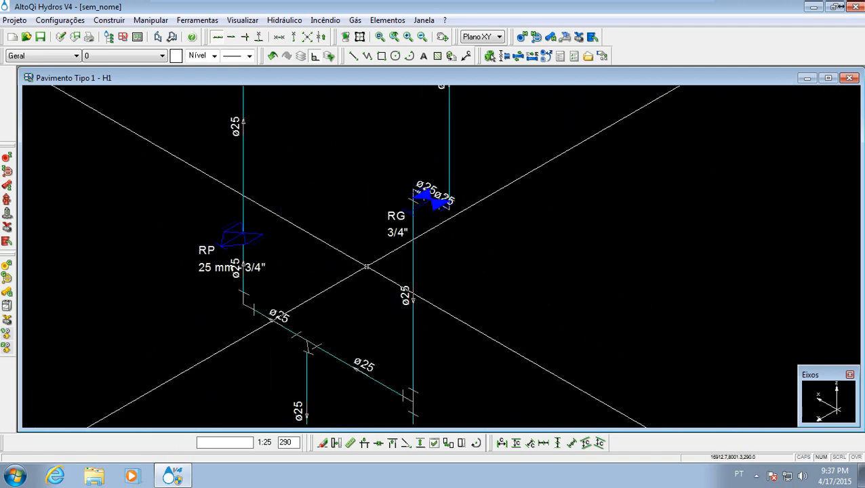
scroll(357, 251, down, 2)
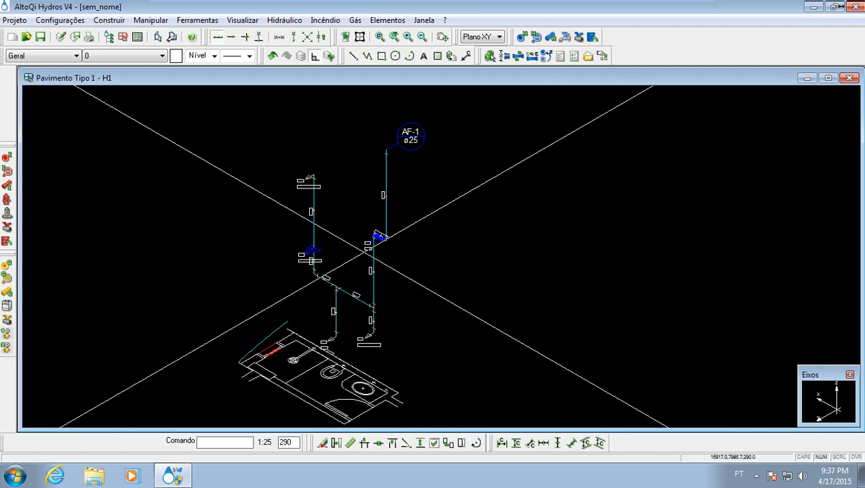
scroll(315, 295, up, 3)
scroll(316, 295, down, 5)
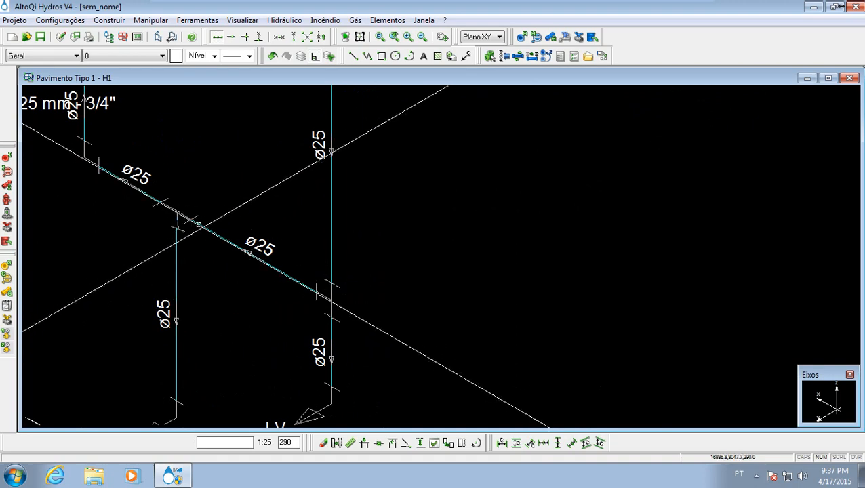
middle_drag(334, 278, 293, 255)
drag(334, 278, 336, 281)
scroll(333, 283, down, 1)
mouse_move(317, 255)
middle_down()
mouse_move(362, 285)
mouse_move(383, 280)
middle_up()
- Open the part definition for the pending elements of detail H1
click(385, 21)
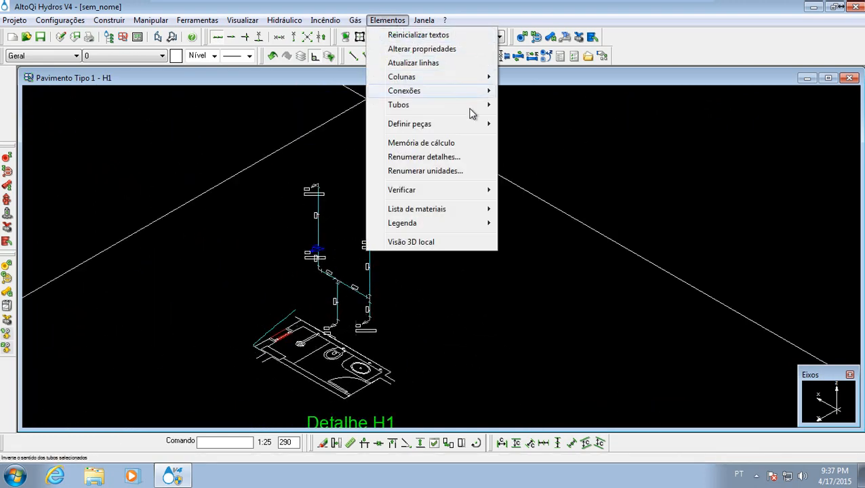
mouse_move(488, 127)
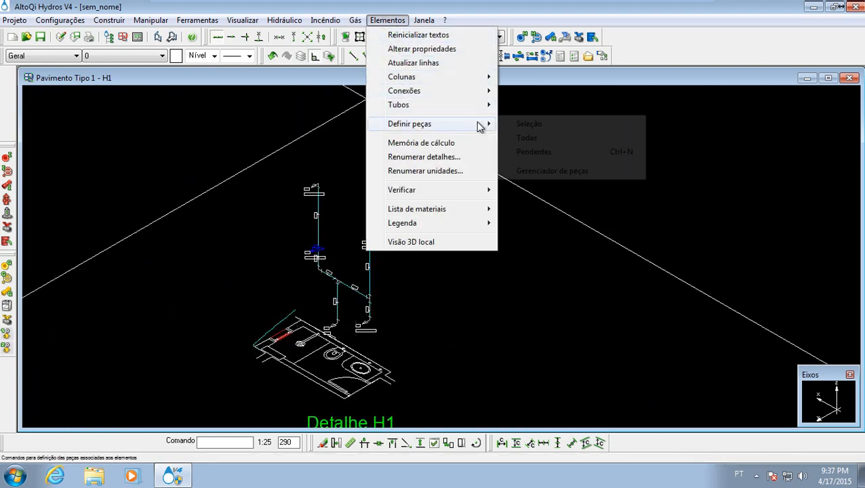
click(534, 153)
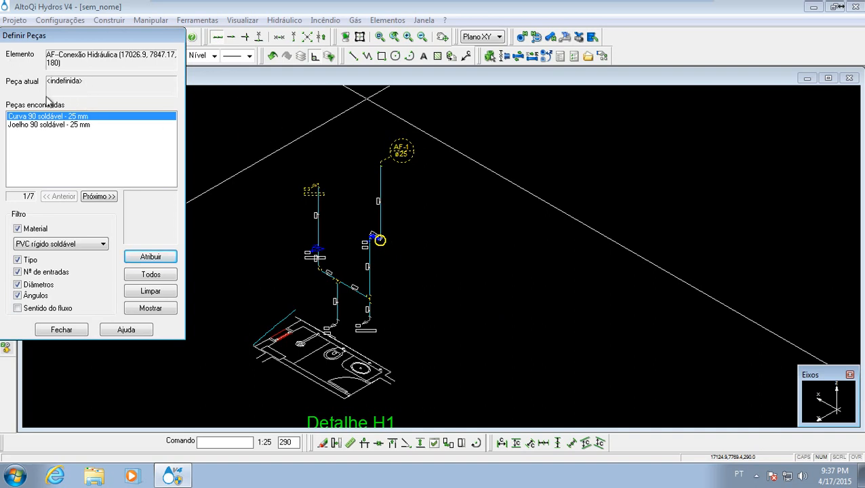
- Compare Curva 90 soldável - 25 mm and Joelho 90 soldável - 25 mm as candidate parts for the first pending connection
click(35, 127)
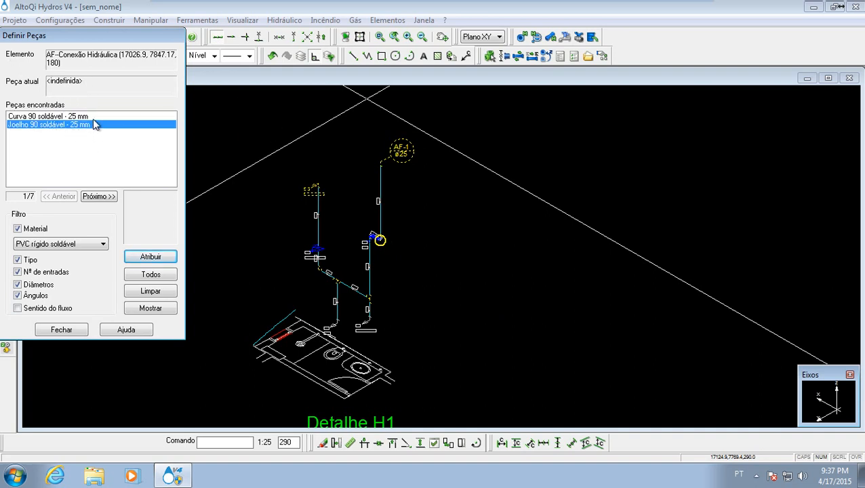
click(93, 117)
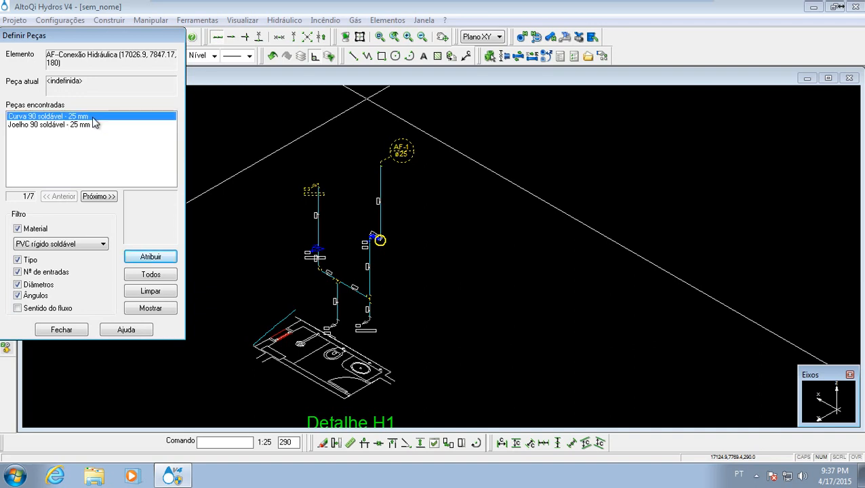
click(21, 124)
click(27, 117)
click(34, 125)
click(33, 119)
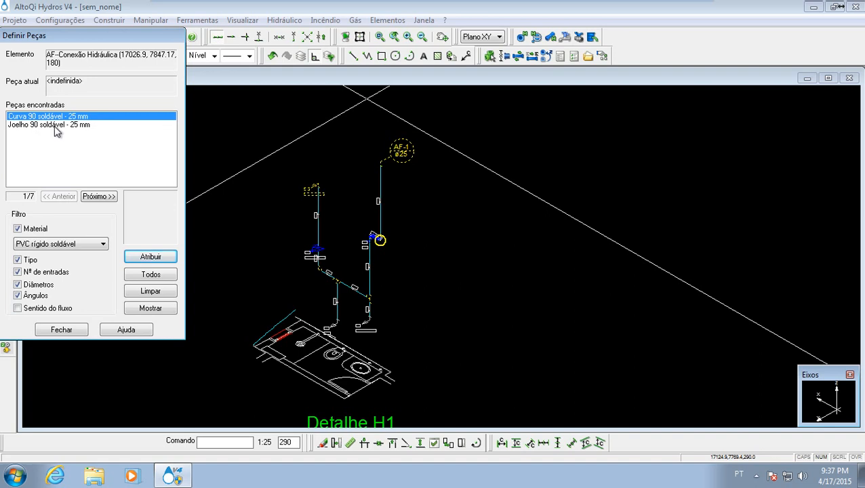
click(29, 127)
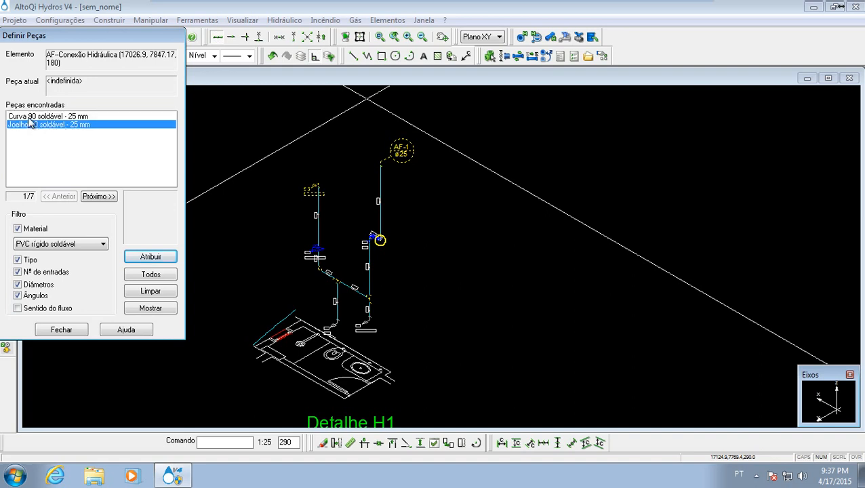
click(30, 117)
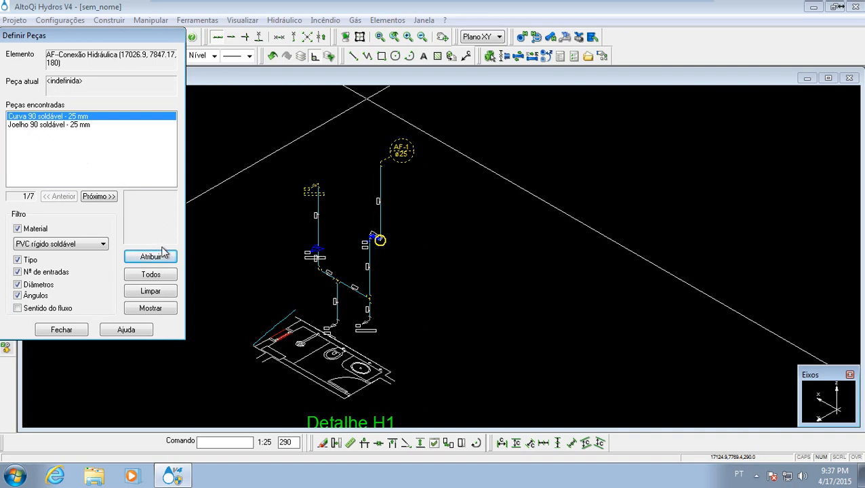
- Enable the Sentido do fluxo filter and assign Curva 90 soldável - 25 mm to both elbows beside the RG valve
click(31, 310)
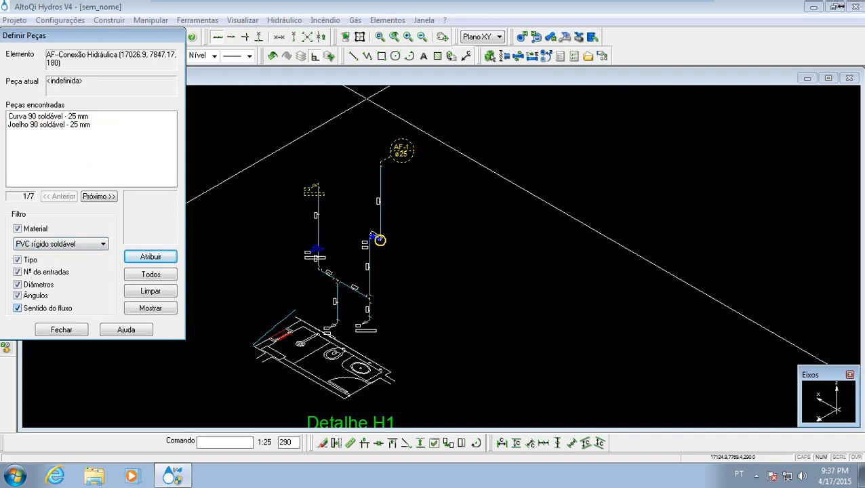
click(35, 117)
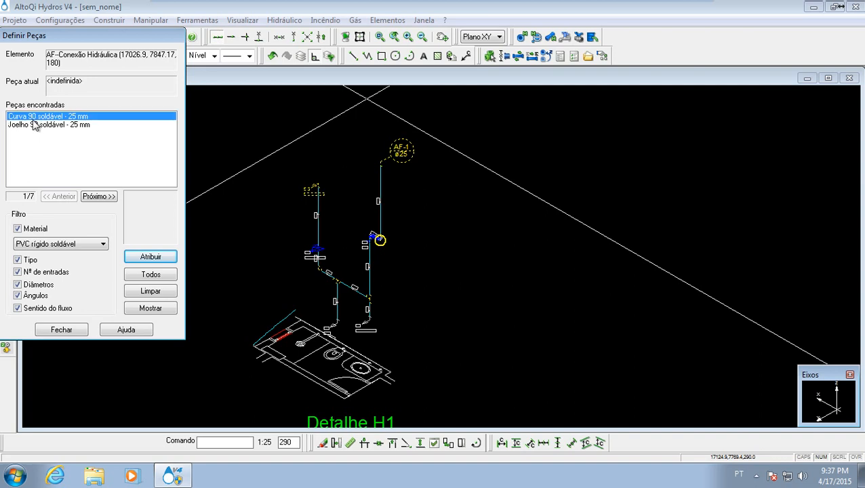
click(139, 258)
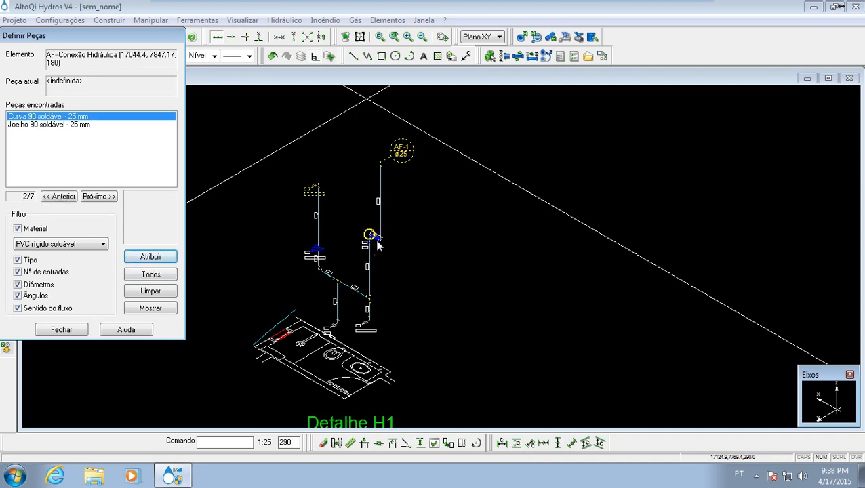
click(160, 260)
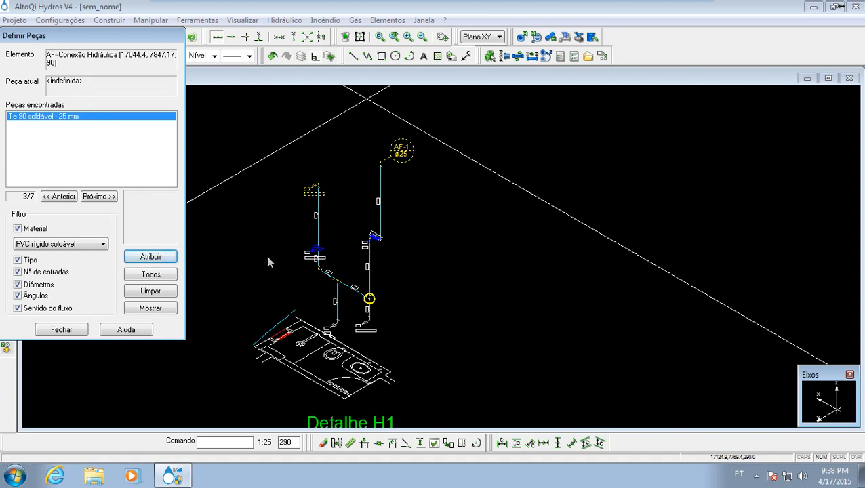
- Assign Te 90 soldável - 25 mm to both tees, Curva 90 soldável - 25 mm to the shower elbow and Chuveiro - 25mm x 1/2" to the shower
click(151, 257)
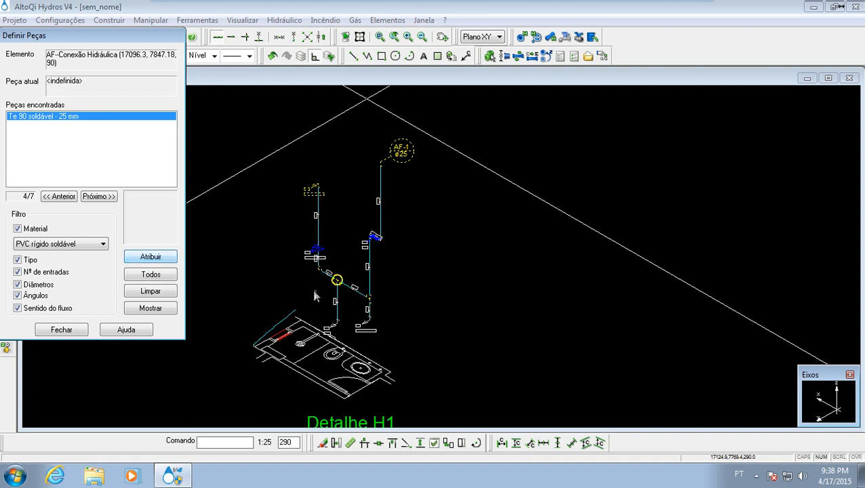
click(156, 258)
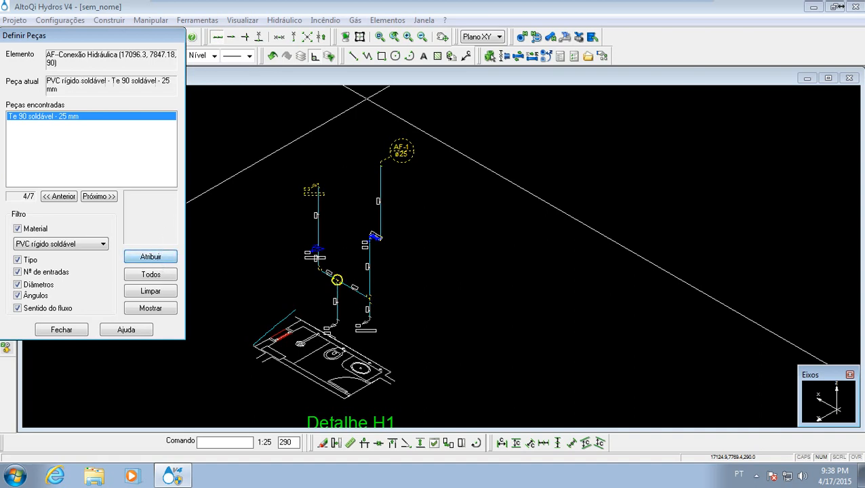
click(158, 258)
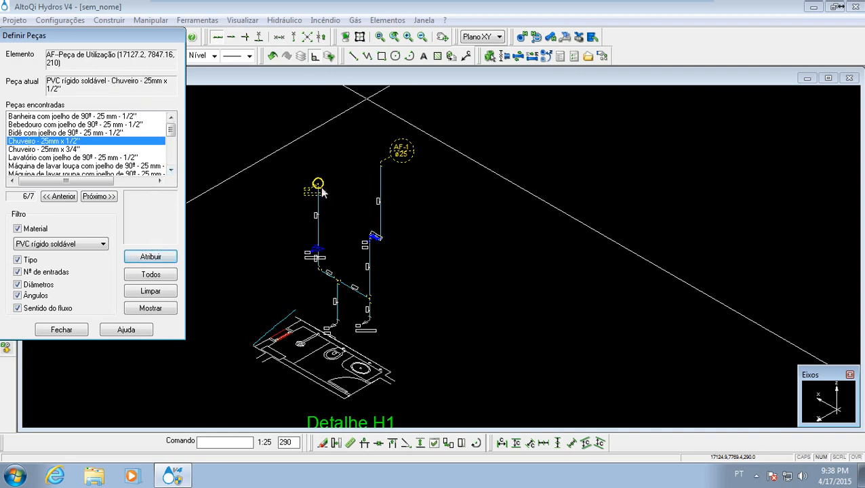
click(152, 259)
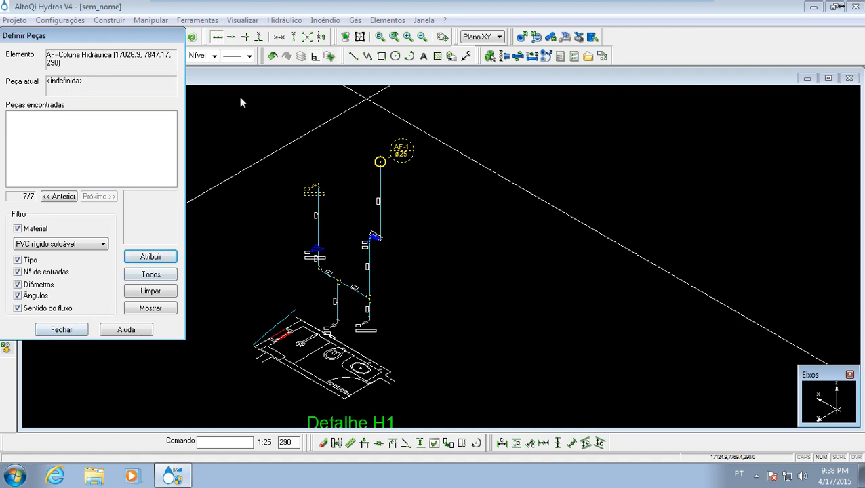
click(61, 330)
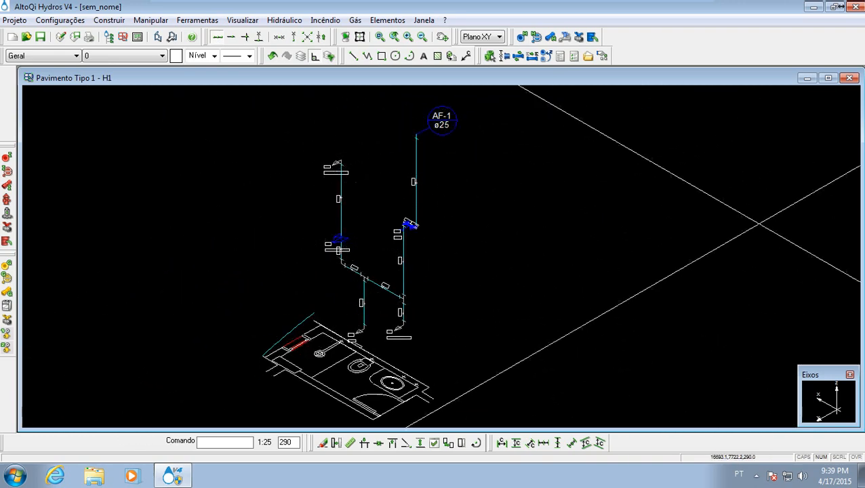
- Close detail H1 and examine column AF-1 and the bathroom's pipe run on the Pavimento Tipo 1 plan
click(850, 78)
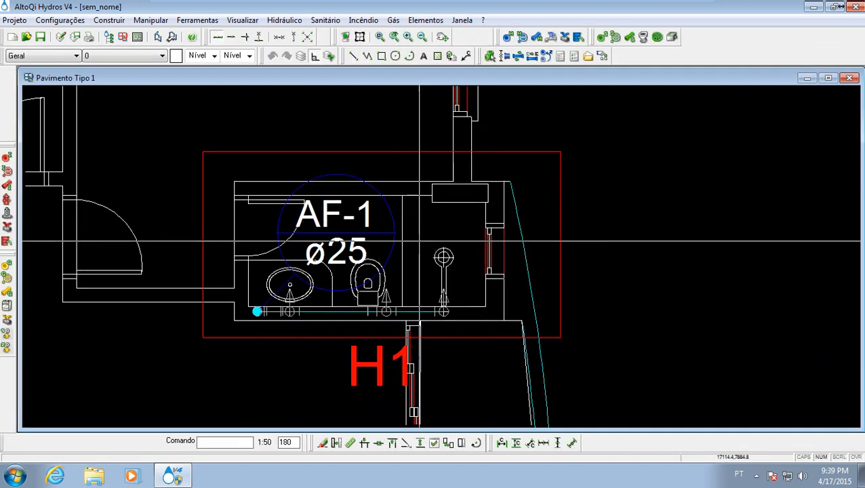
scroll(516, 225, down, 5)
middle_drag(493, 240, 473, 239)
scroll(512, 208, up, 5)
scroll(416, 218, down, 3)
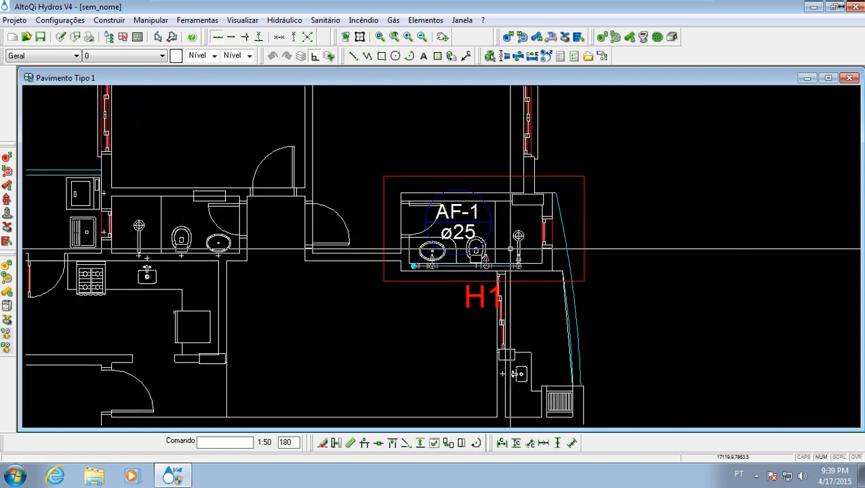
middle_drag(473, 270, 490, 268)
scroll(490, 268, up, 1)
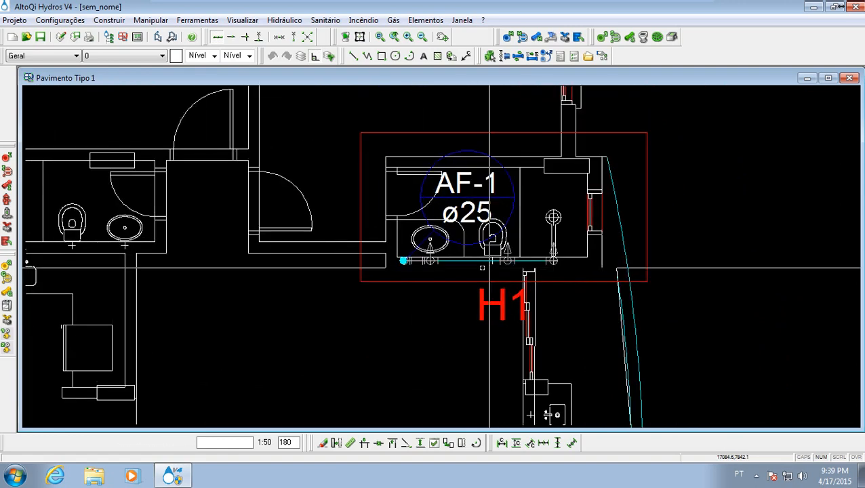
scroll(477, 267, up, 1)
middle_drag(456, 267, 395, 291)
scroll(354, 283, down, 4)
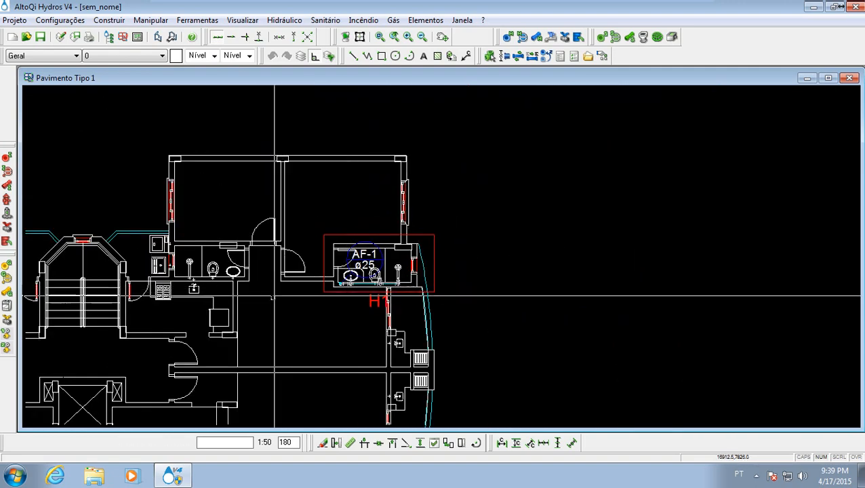
- Examine the whole Pavimento Tipo 1 plan and the position of bathroom H1 relative to the other wet areas
middle_drag(274, 297, 451, 278)
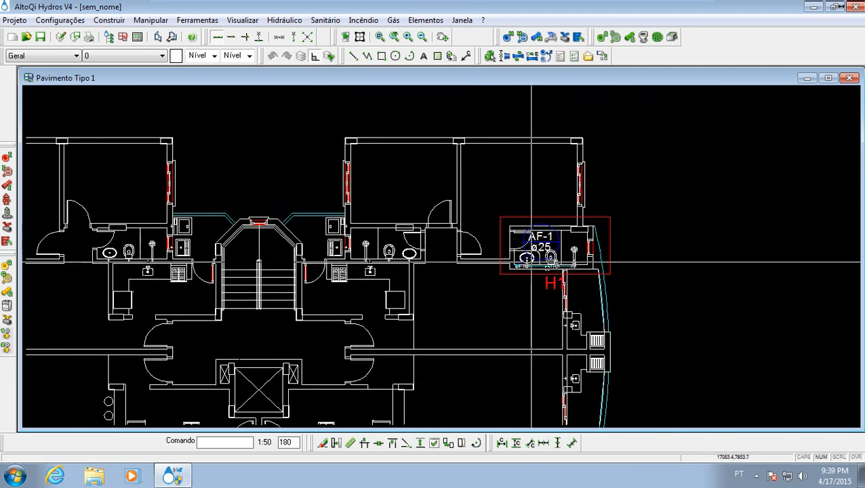
middle_drag(182, 297, 429, 235)
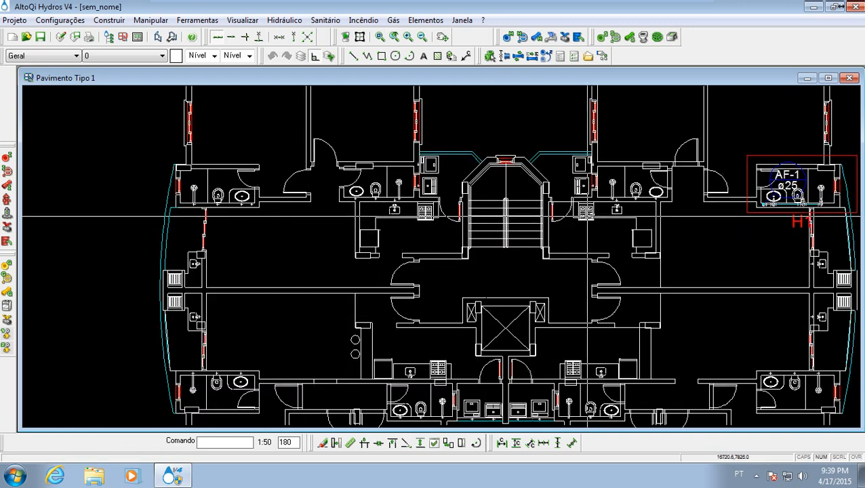
middle_drag(642, 232, 479, 263)
scroll(508, 275, down, 2)
middle_drag(509, 302, 431, 246)
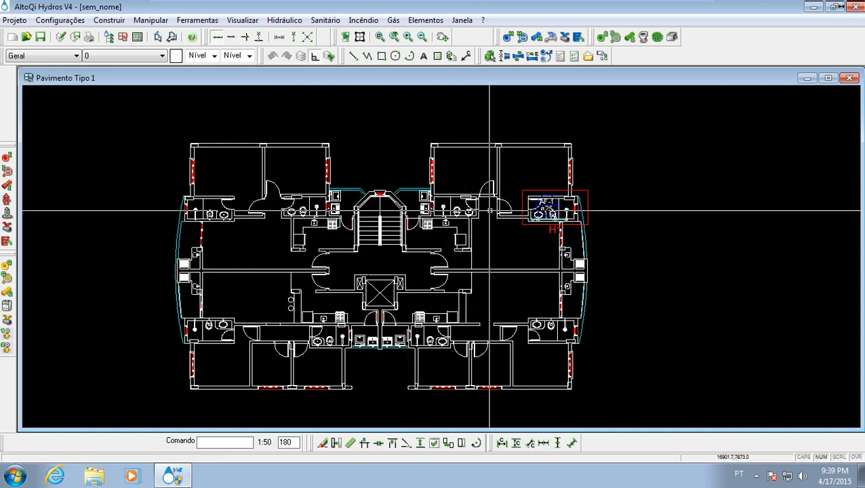
middle_drag(583, 203, 396, 187)
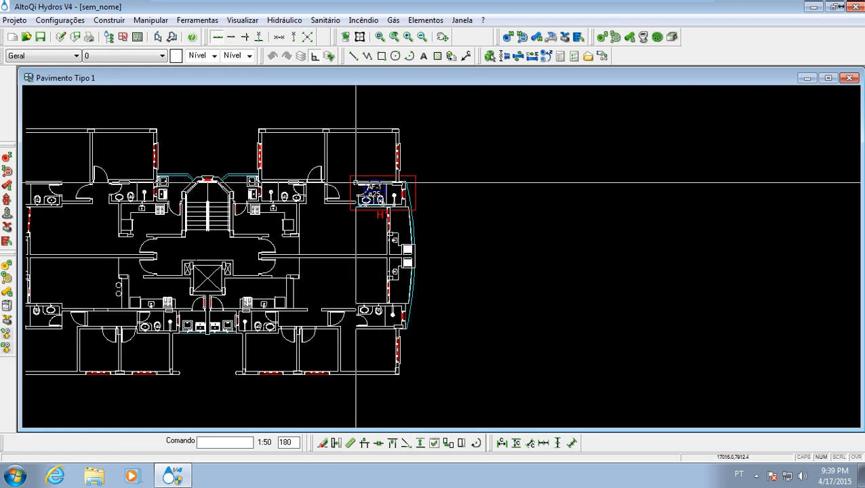
- Examine the AF-1 column point, its oversized label and the adjoining walls in the H1 bathroom plan, leaving nothing selected
scroll(384, 190, up, 6)
mouse_move(495, 214)
middle_down()
mouse_move(444, 194)
mouse_move(496, 214)
middle_up()
middle_drag(320, 242, 377, 195)
drag(174, 308, 167, 184)
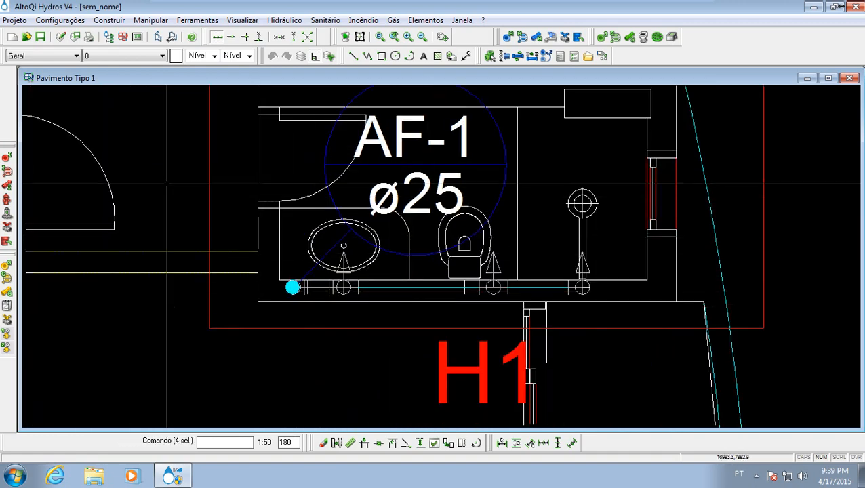
middle_drag(202, 262, 314, 249)
middle_drag(280, 281, 278, 291)
key(Escape)
middle_drag(473, 270, 405, 340)
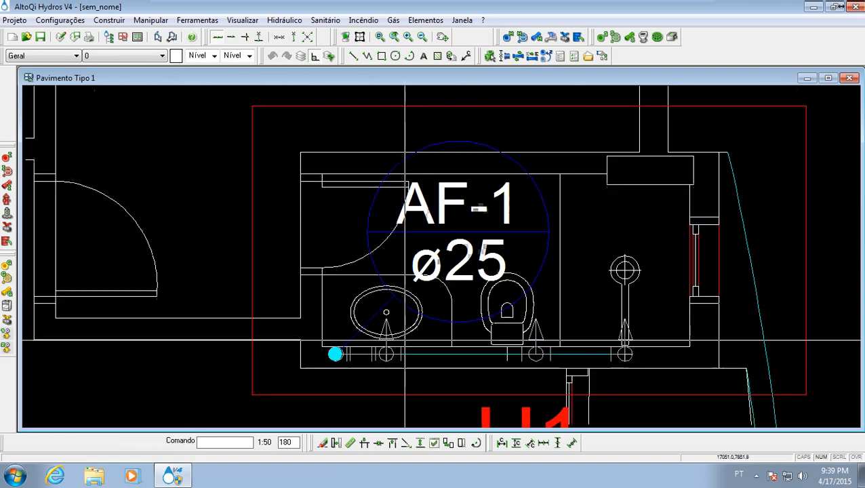
- Examine the cold-water pipe run, column AF-1 and the walls around bathroom H1 on the Pavimento Tipo 1 plan
scroll(404, 341, down, 1)
middle_drag(419, 294, 351, 248)
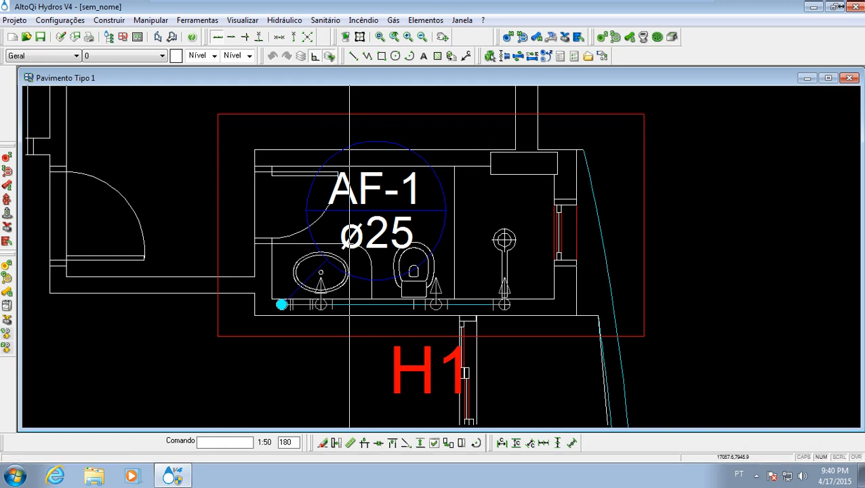
middle_drag(218, 181, 283, 194)
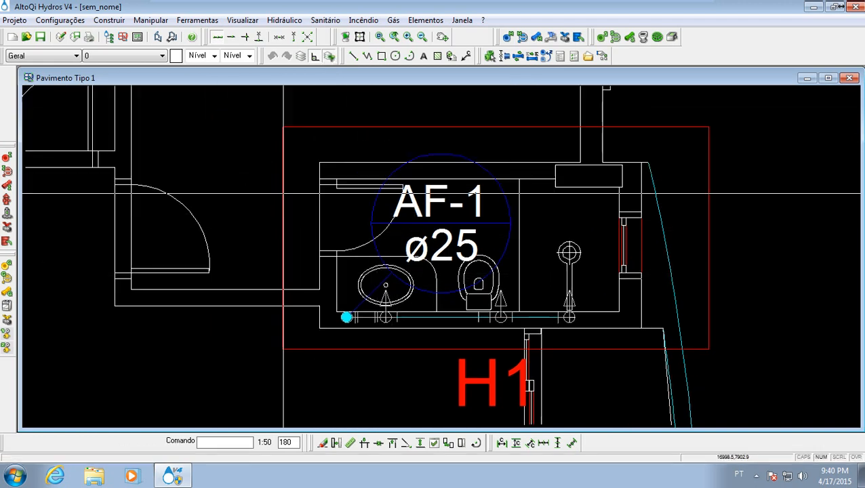
middle_drag(589, 326, 514, 328)
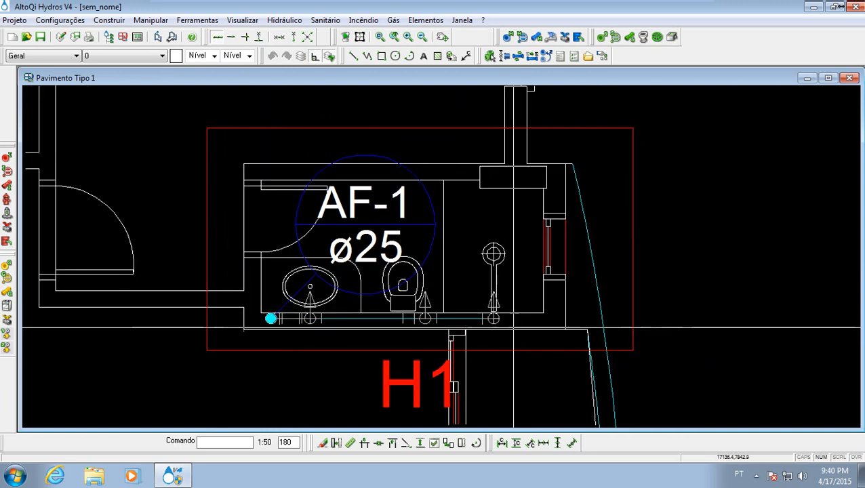
middle_drag(451, 344, 466, 295)
middle_drag(276, 265, 350, 272)
drag(286, 292, 279, 316)
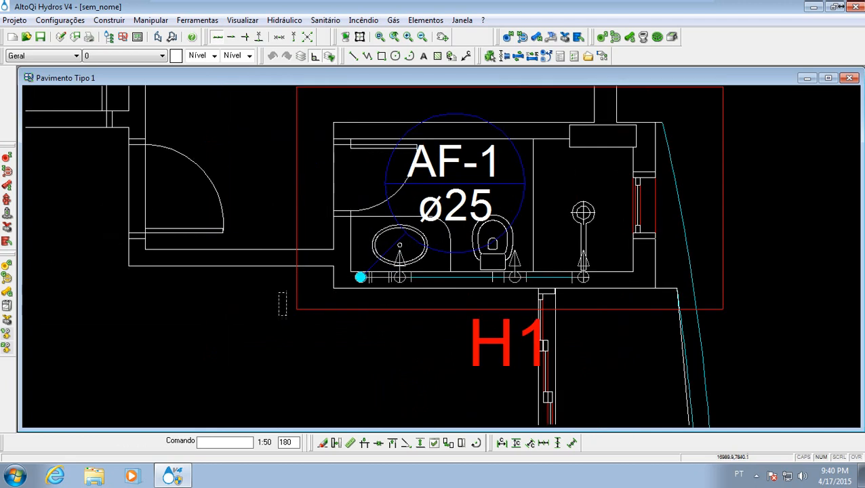
drag(175, 211, 153, 187)
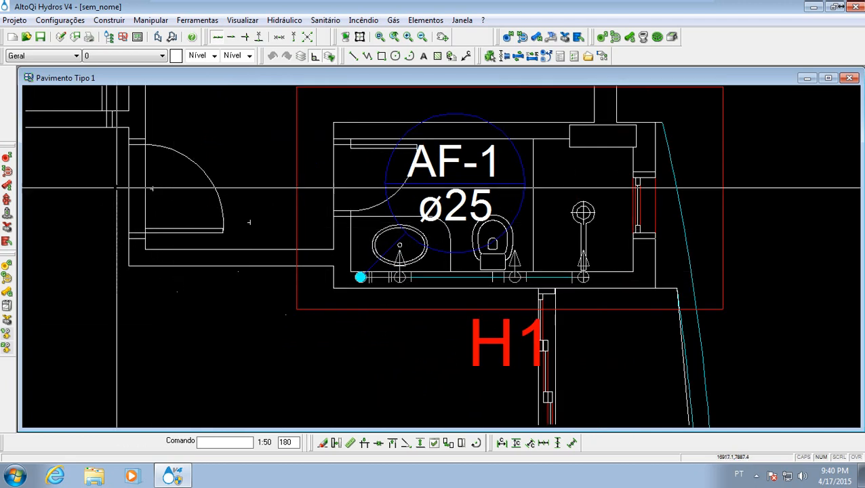
middle_drag(297, 197, 232, 201)
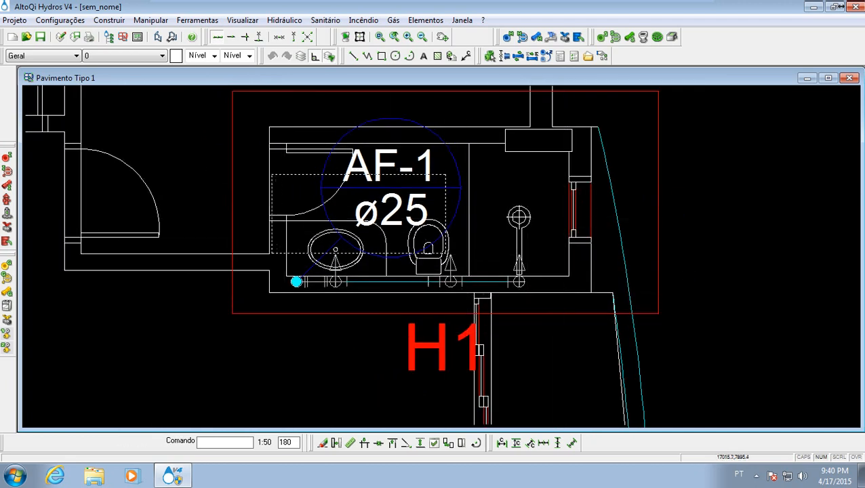
- Select all of bathroom H1's cold-water piping together with column AF-1 and check the selected fittings along the wall
drag(272, 174, 270, 174)
click(531, 289)
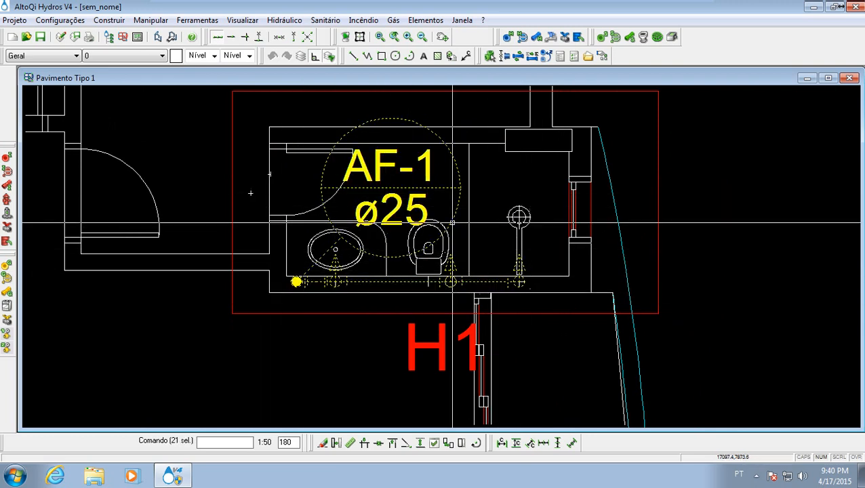
middle_drag(473, 288, 493, 286)
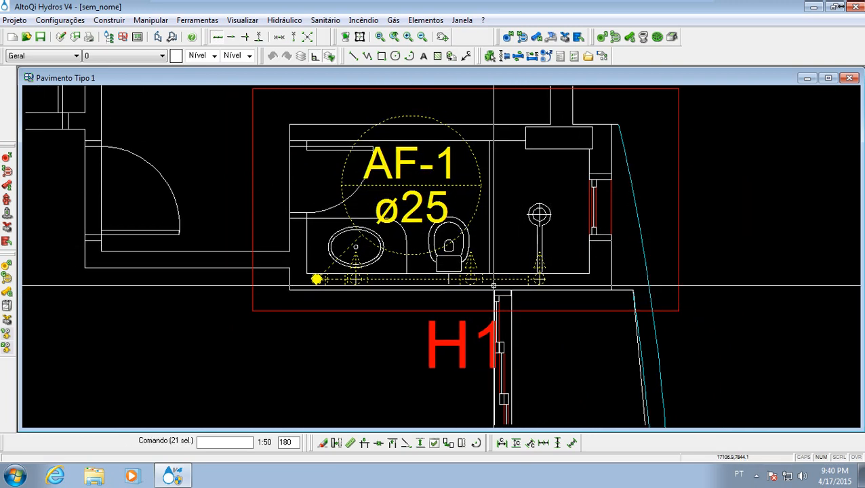
scroll(397, 184, down, 2)
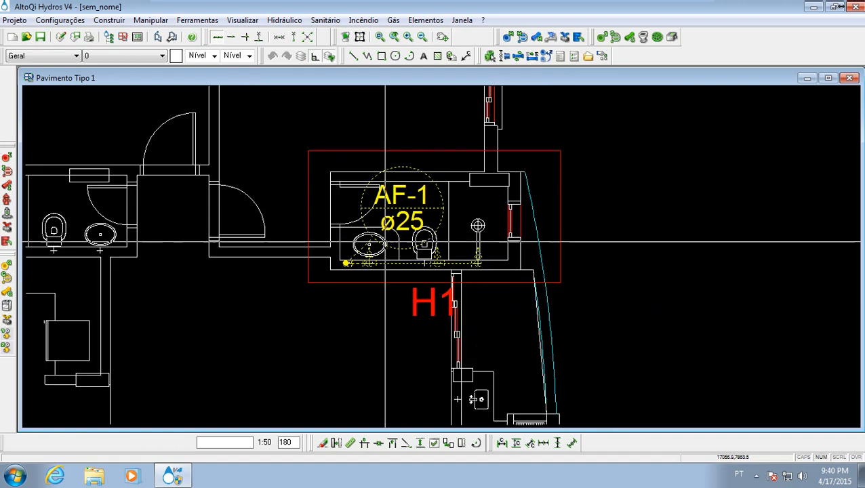
scroll(335, 272, up, 5)
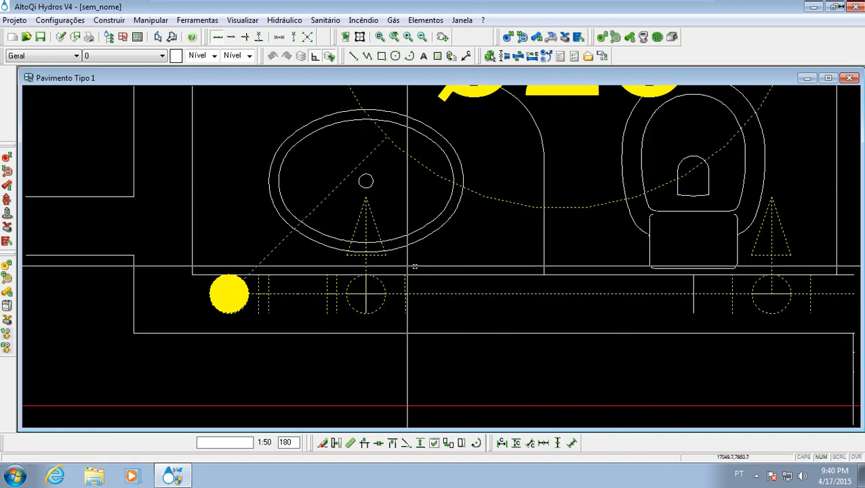
scroll(397, 232, down, 3)
scroll(391, 228, down, 2)
mouse_move(499, 253)
middle_down()
mouse_move(390, 228)
mouse_move(376, 212)
mouse_move(386, 236)
mouse_move(403, 178)
middle_up()
scroll(387, 228, down, 3)
scroll(340, 246, up, 5)
scroll(340, 247, down, 1)
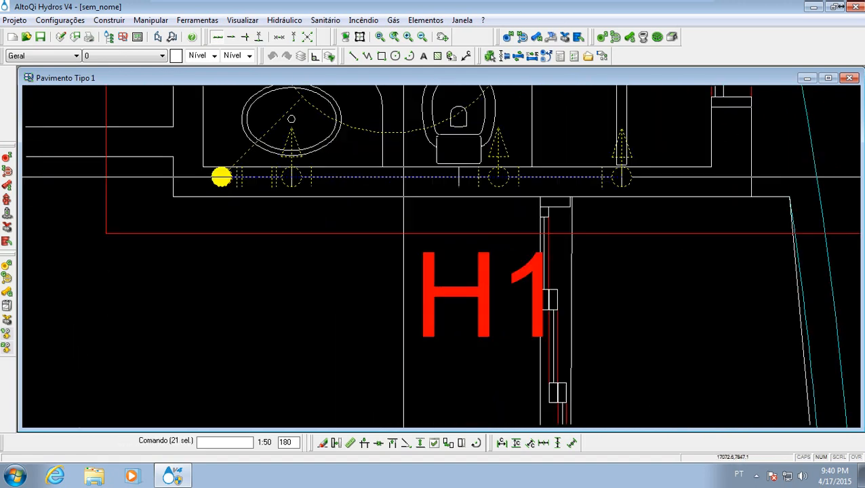
- Mirror the selected piping and column AF-1 about the building's vertical centre axis through the stairwell, keeping a copy in the original position
right_click(325, 178)
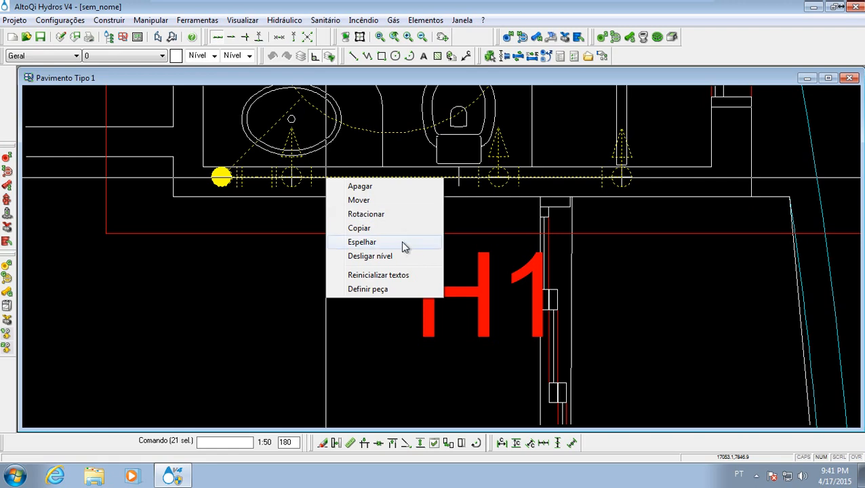
click(362, 242)
scroll(388, 282, down, 3)
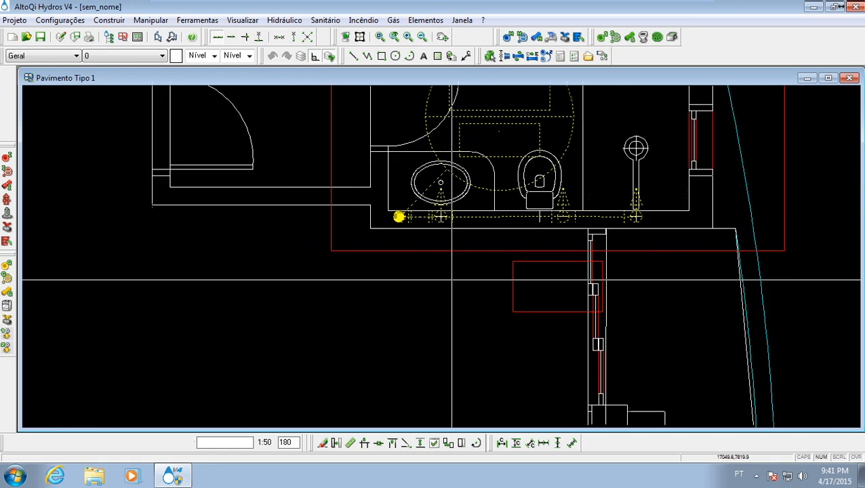
scroll(388, 284, up, 1)
scroll(375, 253, down, 3)
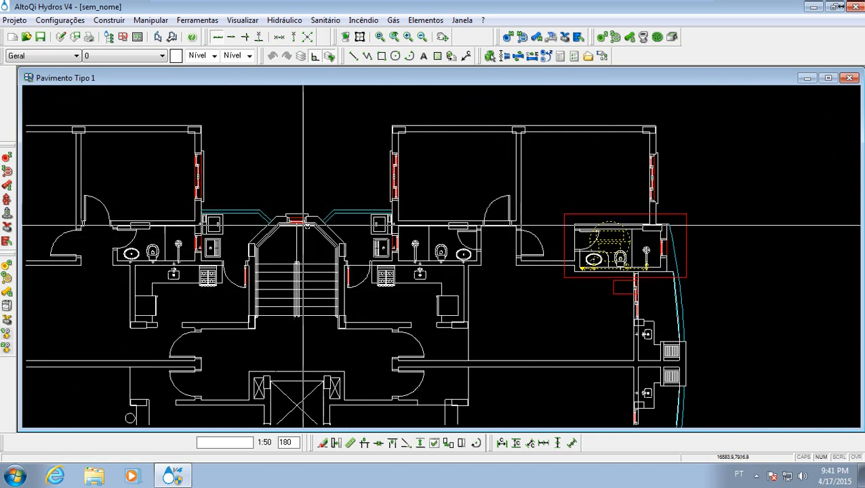
middle_drag(300, 214, 365, 216)
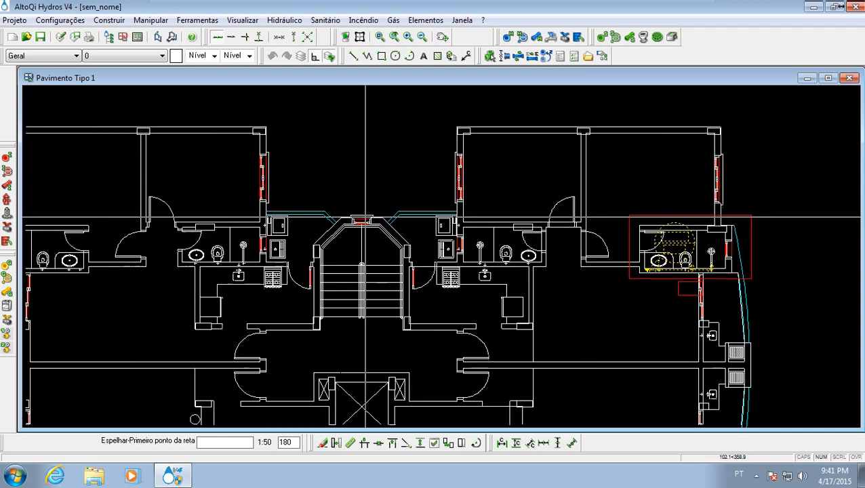
click(330, 56)
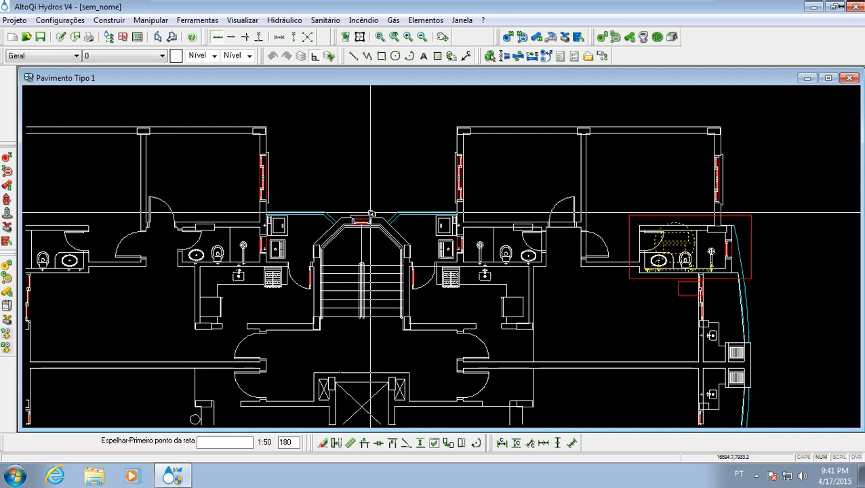
scroll(370, 213, up, 5)
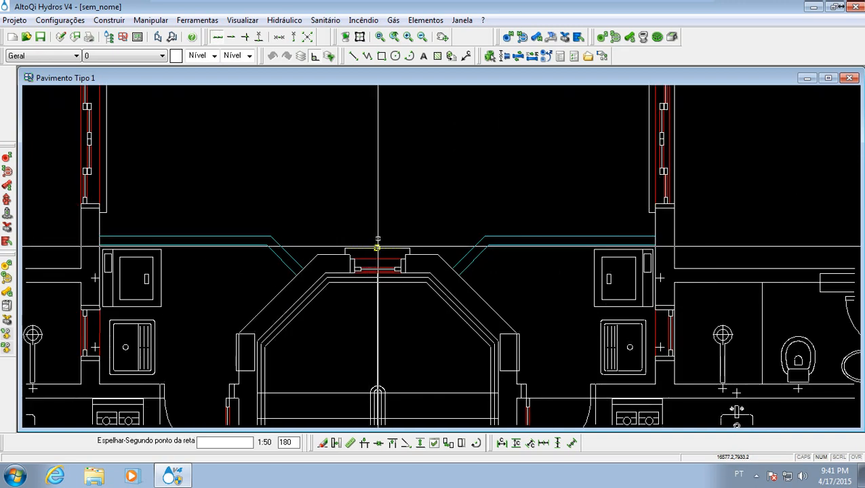
click(363, 172)
scroll(362, 171, down, 6)
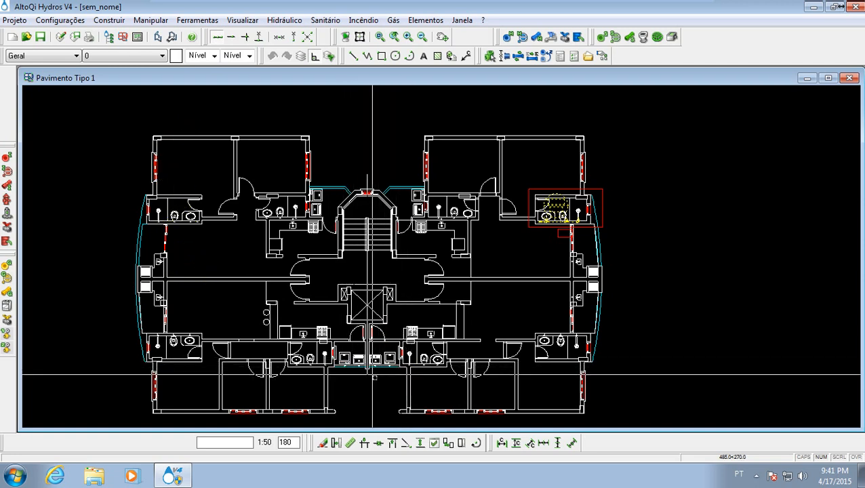
click(380, 396)
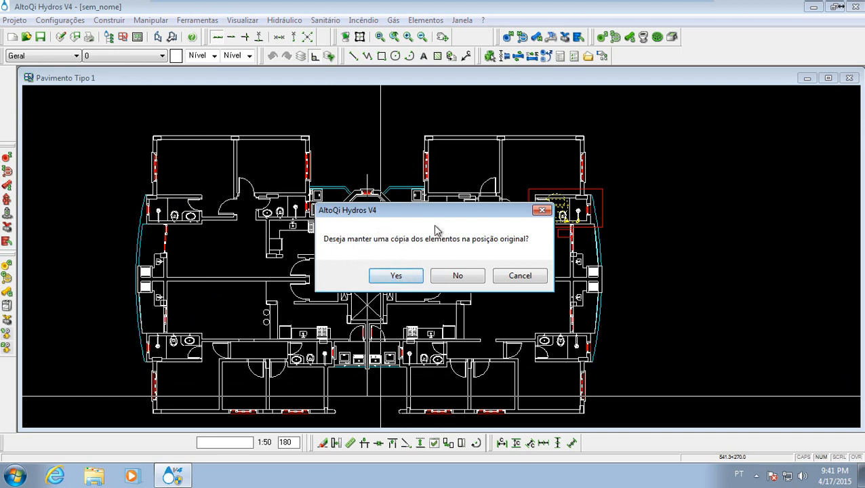
click(398, 278)
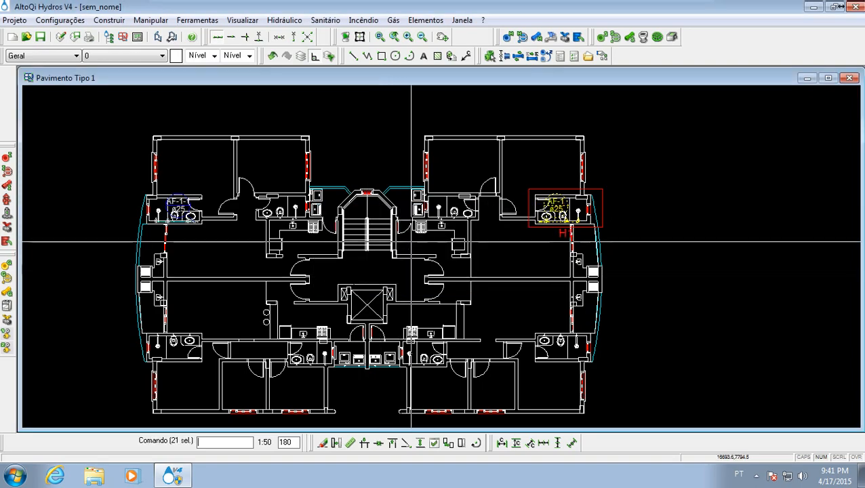
- Deselect the original piping and examine the mirrored column AF-1-1 and its pipe run against the opposite bathroom's fixtures and walls
scroll(257, 383, up, 5)
middle_drag(241, 200, 268, 255)
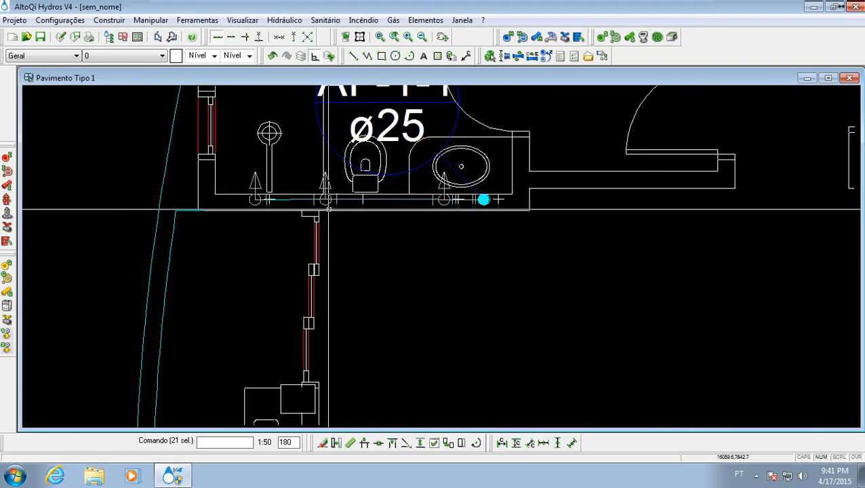
middle_drag(330, 195, 274, 271)
scroll(277, 268, up, 3)
scroll(280, 262, down, 3)
middle_drag(279, 236, 276, 297)
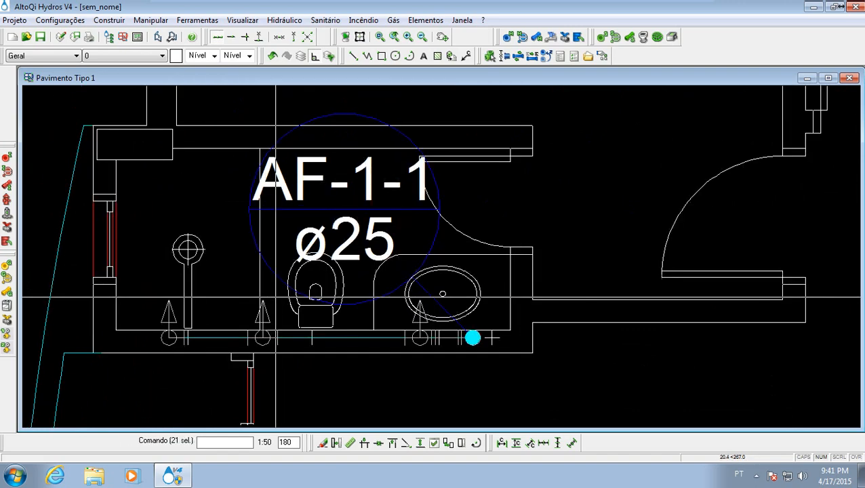
middle_drag(308, 235, 280, 264)
middle_drag(337, 286, 352, 230)
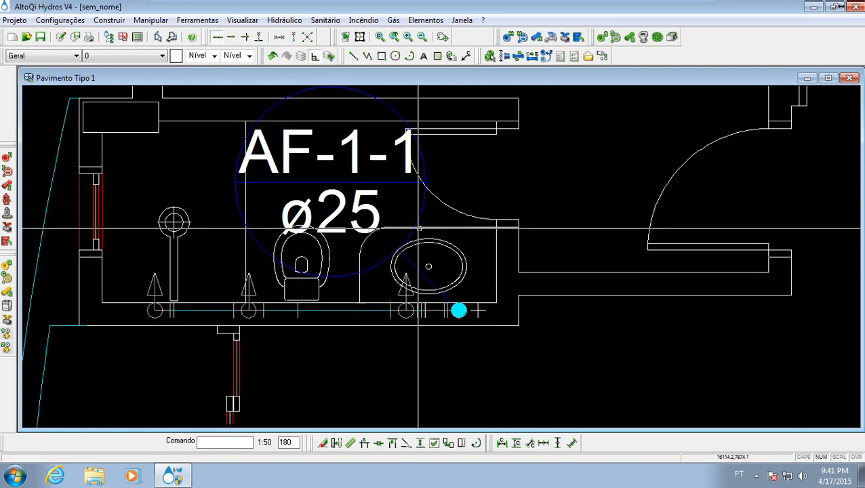
middle_drag(415, 183, 362, 188)
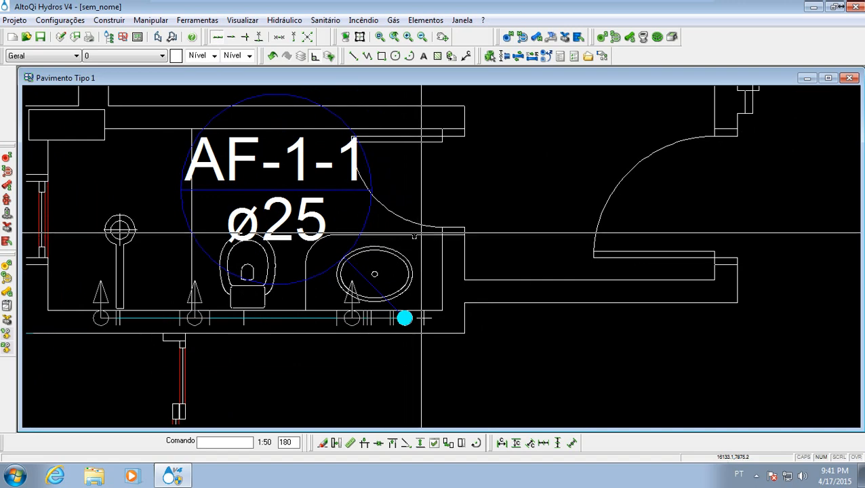
scroll(556, 243, down, 3)
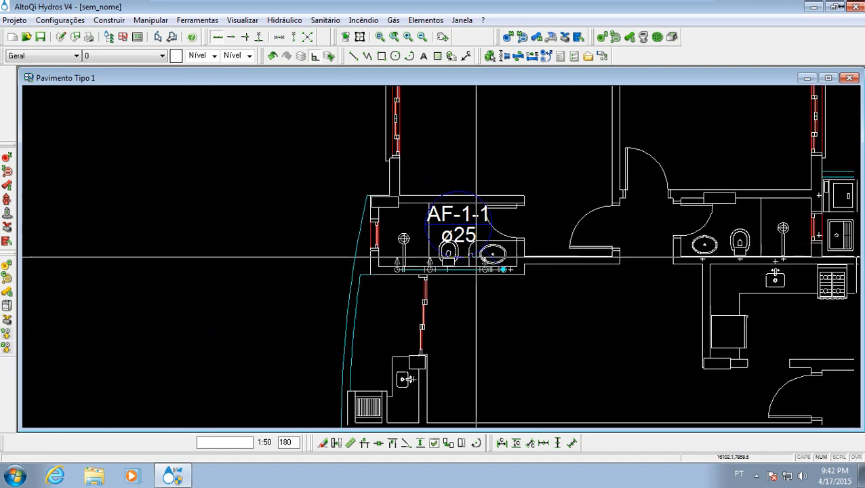
scroll(469, 254, up, 3)
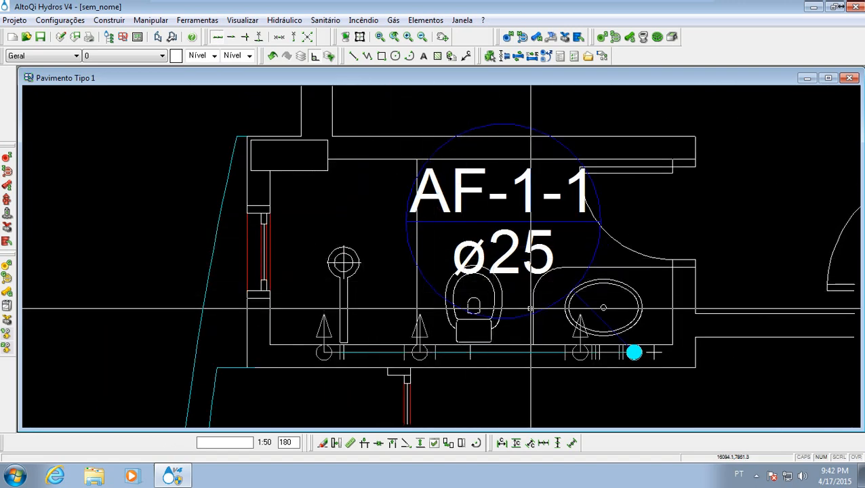
scroll(404, 280, down, 3)
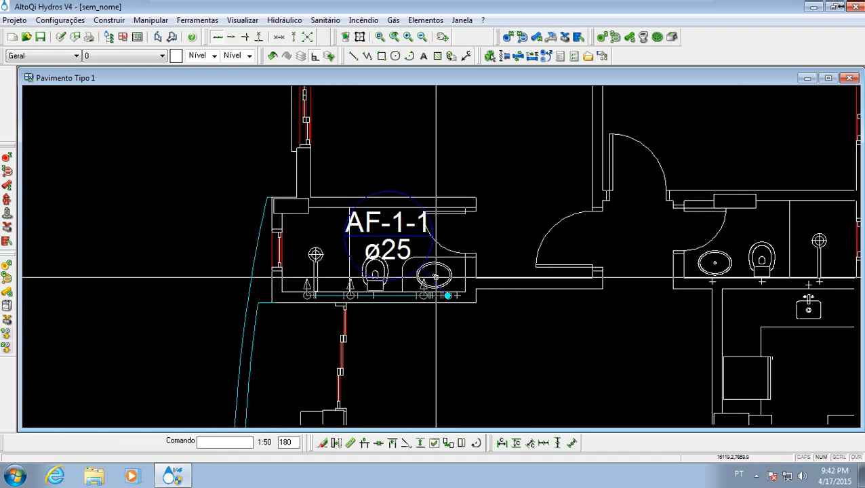
scroll(386, 265, up, 3)
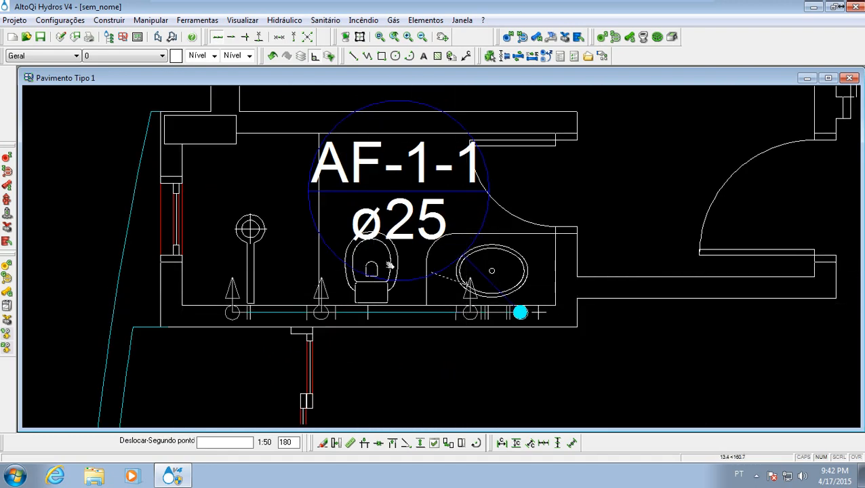
- Compare bathroom H1's AF-1 piping with its mirrored AF-1-1 copy, and examine the central bathrooms and the whole floor plan
scroll(362, 261, down, 3)
scroll(360, 252, down, 1)
scroll(364, 256, down, 3)
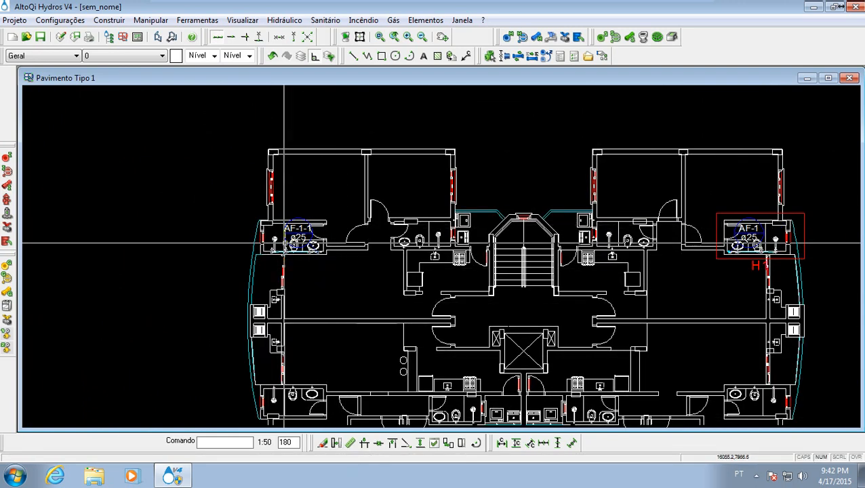
middle_drag(461, 287, 322, 279)
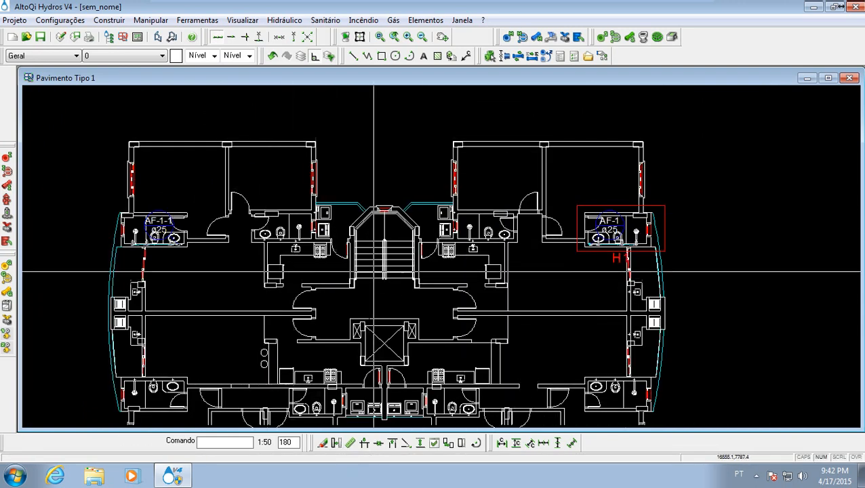
scroll(576, 245, up, 5)
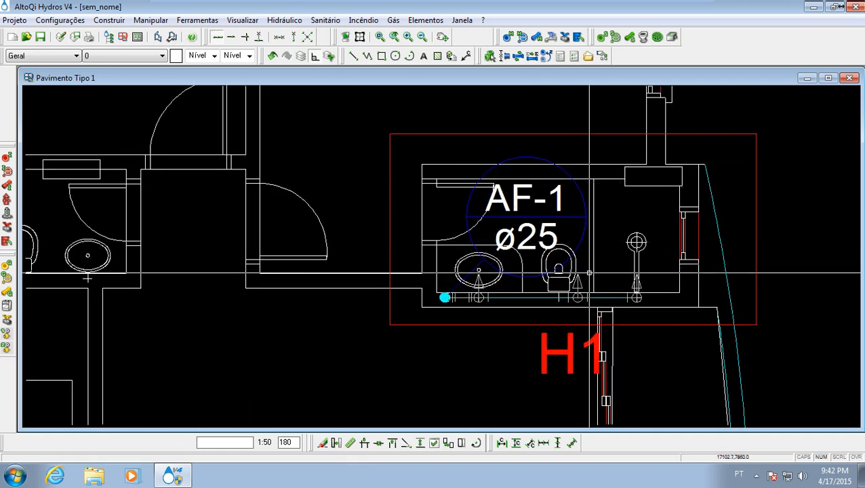
scroll(377, 306, down, 3)
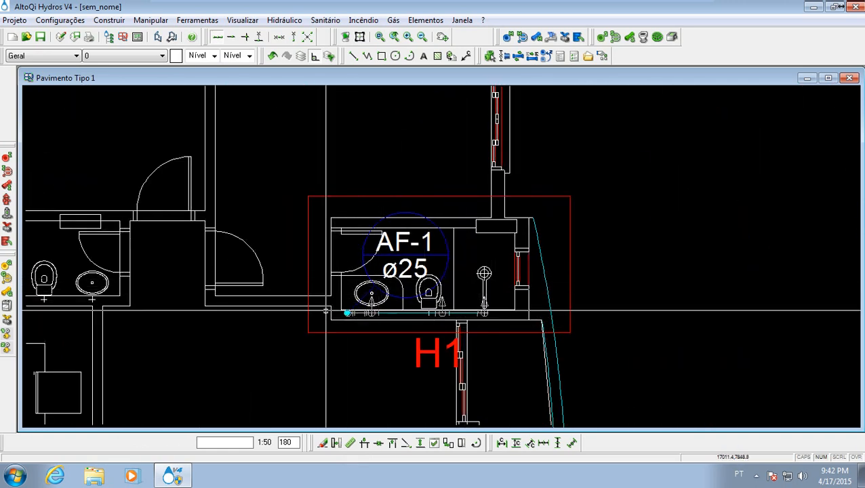
scroll(329, 309, down, 2)
click(466, 279)
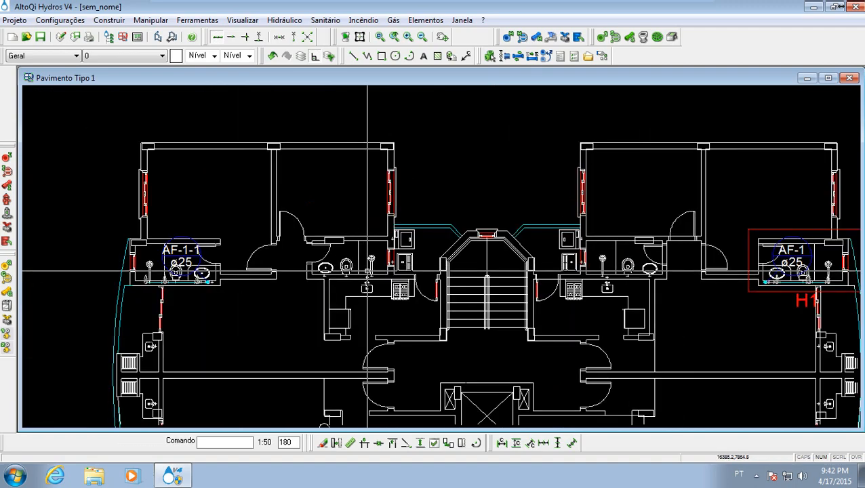
scroll(376, 277, up, 5)
scroll(359, 261, down, 5)
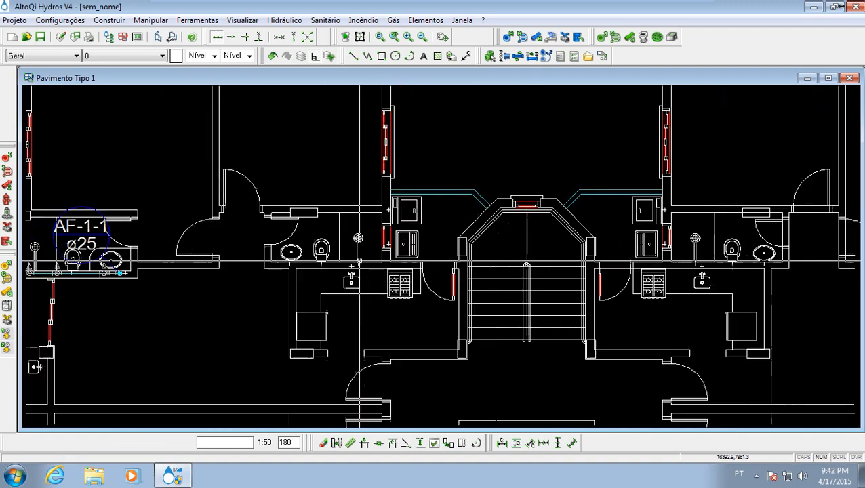
mouse_move(444, 247)
middle_down()
mouse_move(462, 250)
mouse_move(315, 203)
middle_up()
mouse_move(386, 207)
middle_down()
mouse_move(457, 208)
mouse_move(458, 223)
middle_up()
scroll(478, 212, down, 2)
middle_drag(409, 242, 403, 220)
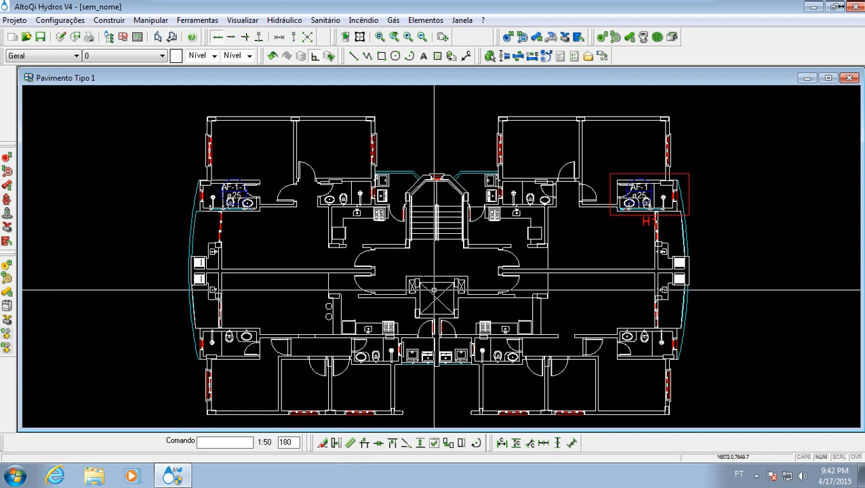
- Inspect the Tipo 2 floor plan and compare it with the Tipo 1 plan, closing each drawing after viewing
click(849, 78)
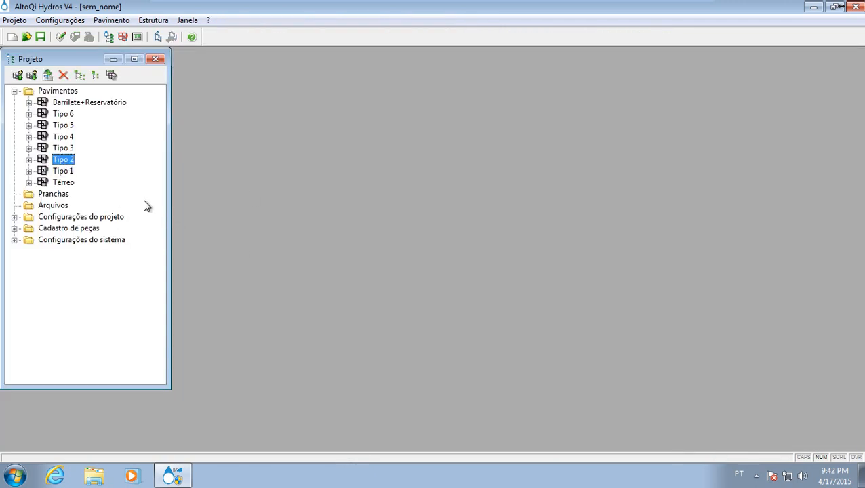
double_click(67, 162)
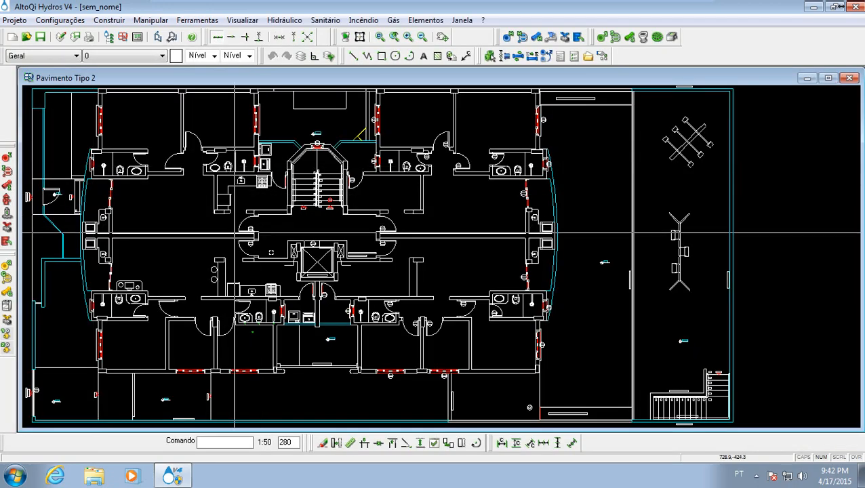
click(850, 78)
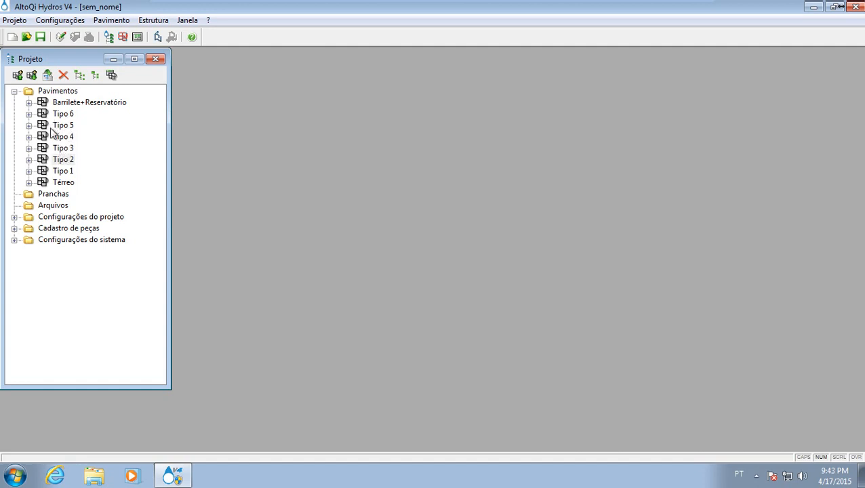
double_click(61, 173)
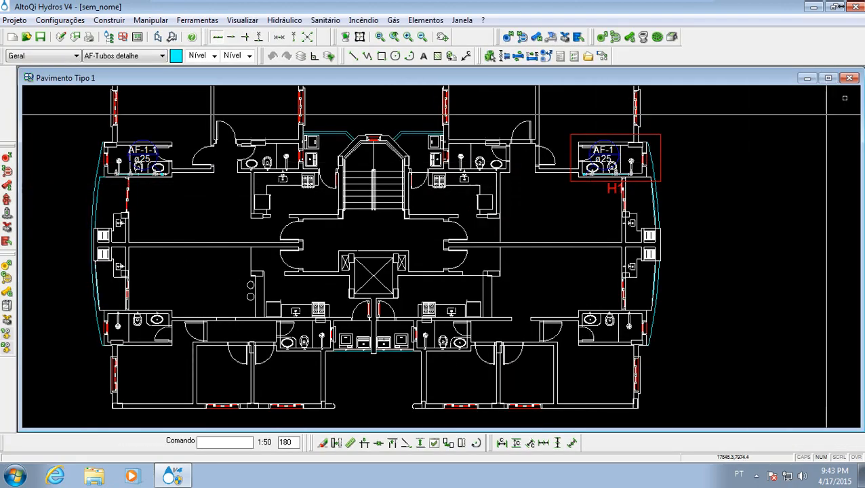
click(851, 78)
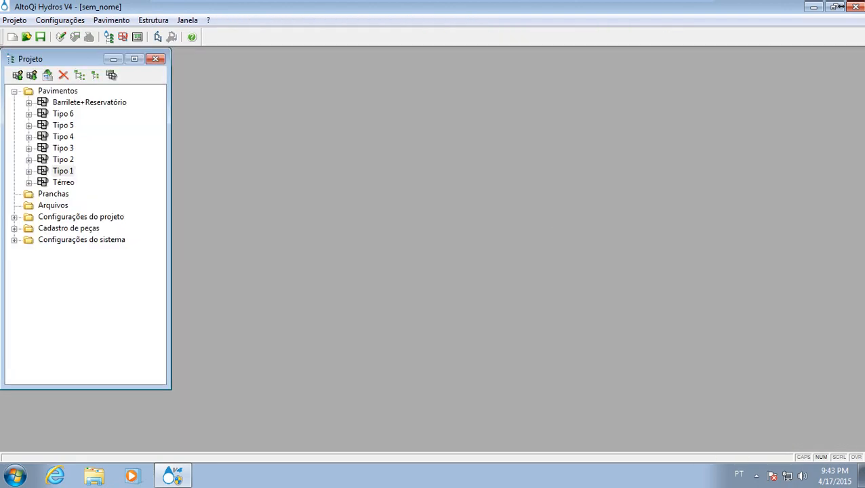
- Copy the Tipo 1 sketch to Tipo 2 with all elements of the Arquitetônico and Hidráulico projects, accepting replacement of the existing elements
right_click(61, 173)
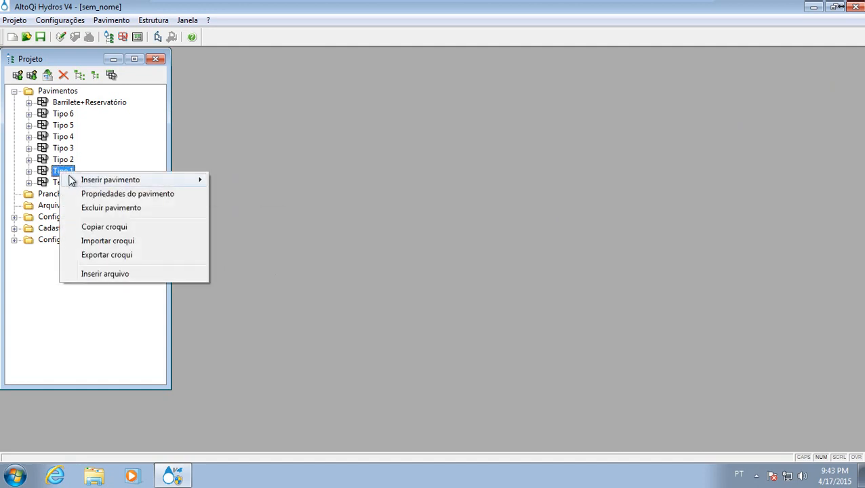
click(144, 233)
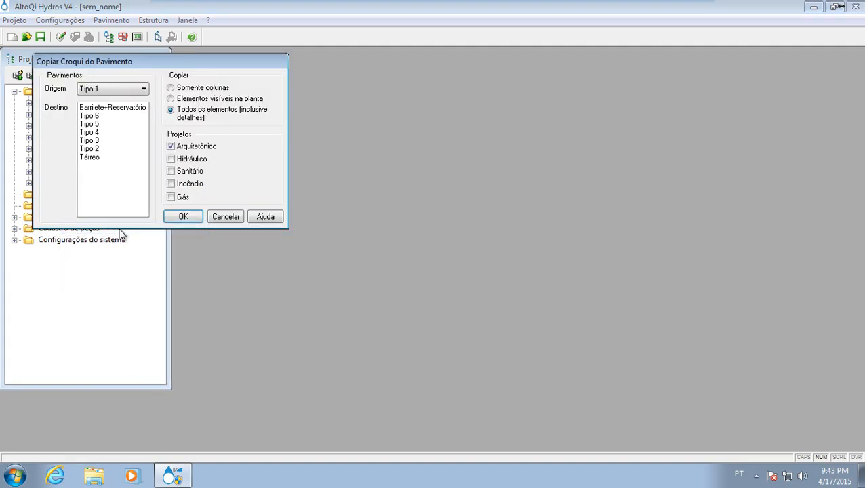
click(103, 148)
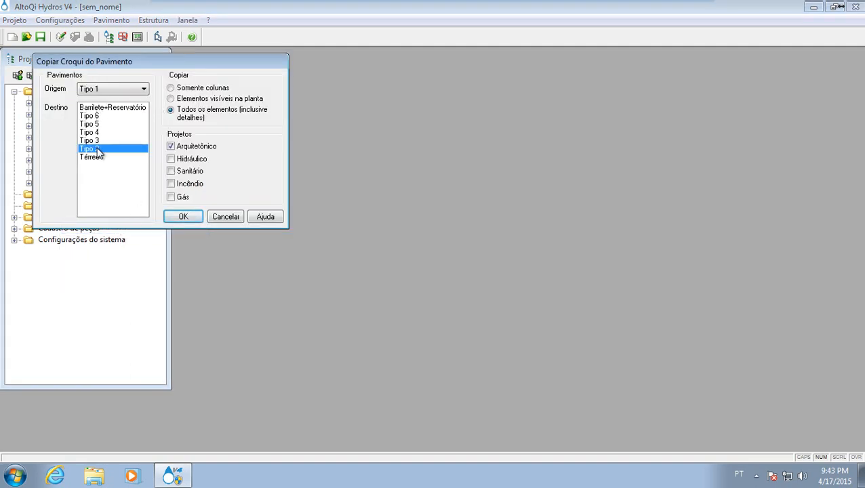
click(170, 159)
click(193, 220)
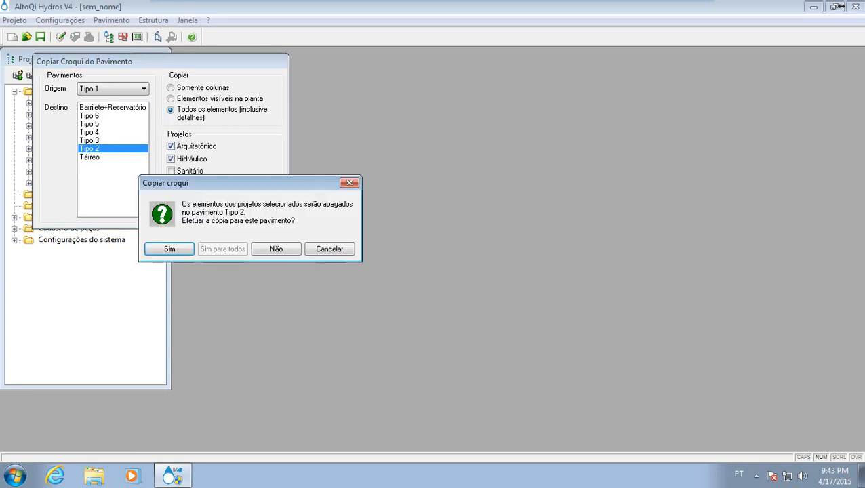
click(171, 250)
- Open the Tipo 2 plan, check the copied architecture and both AF-1 and AF-1-1 bathroom piping, and close the drawing
double_click(63, 162)
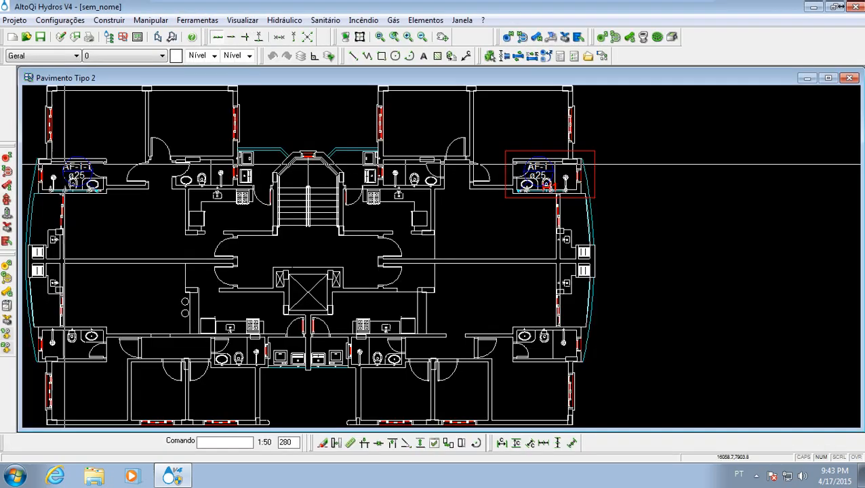
mouse_move(318, 247)
middle_down()
mouse_move(410, 248)
mouse_move(396, 232)
middle_up()
middle_drag(620, 189, 483, 235)
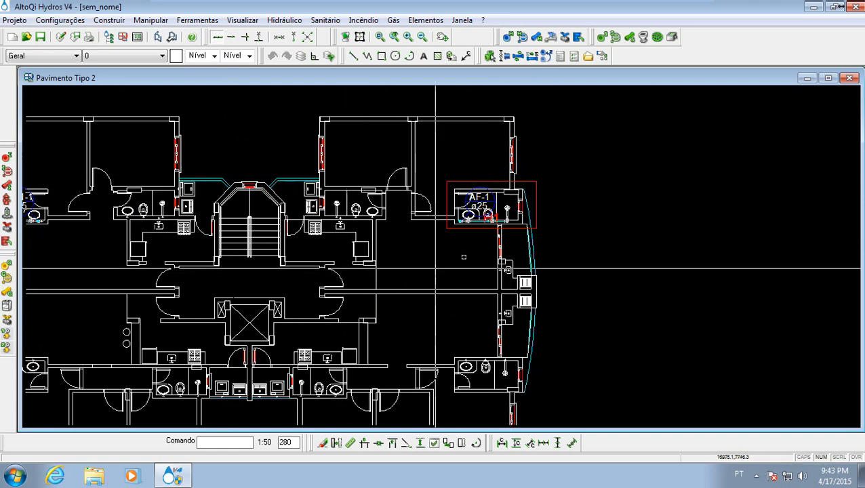
middle_drag(269, 294, 368, 241)
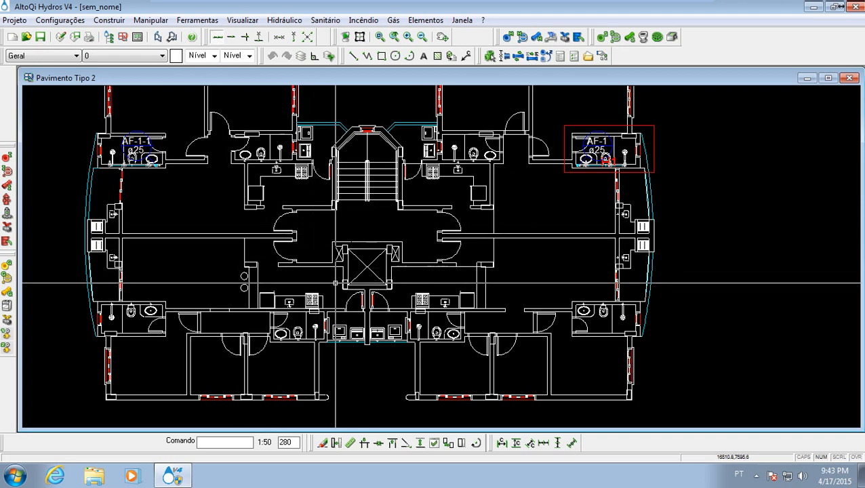
middle_drag(354, 229, 353, 265)
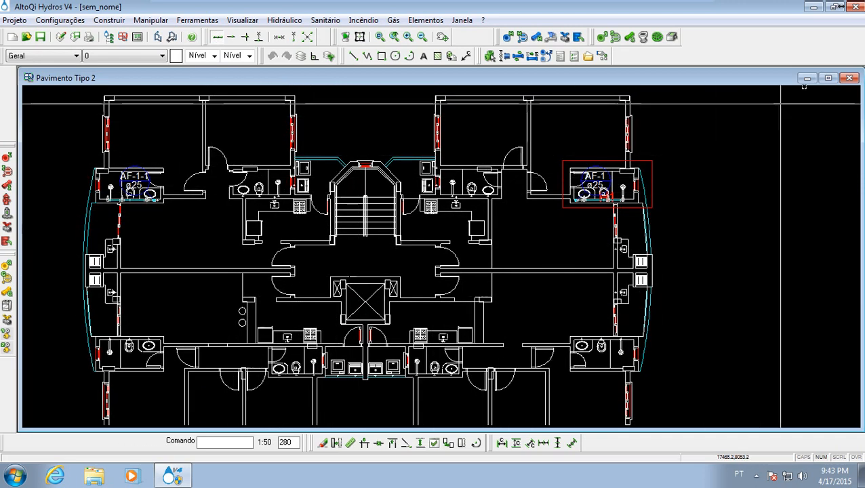
click(847, 79)
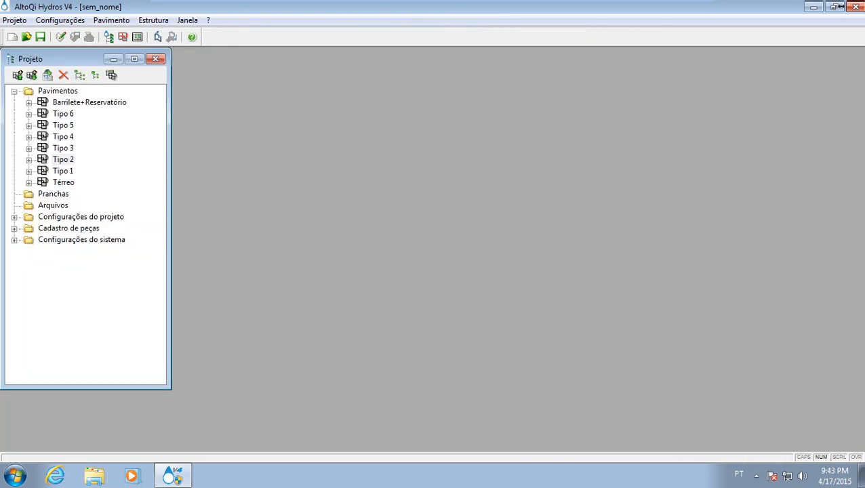